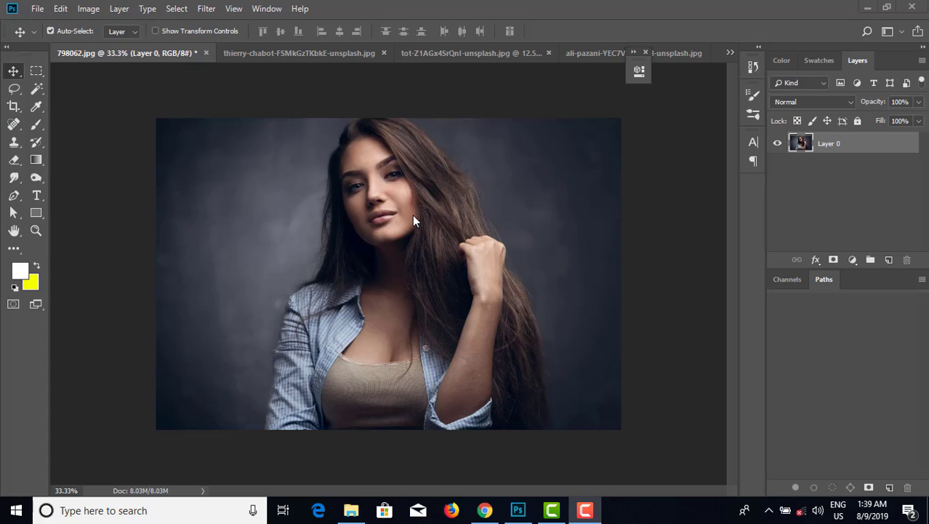
Look through the open photos in each document and return to the portrait of the woman.
{"action": "left_click", "coordinate": [294, 57]}
{"action": "left_click", "coordinate": [150, 57]}
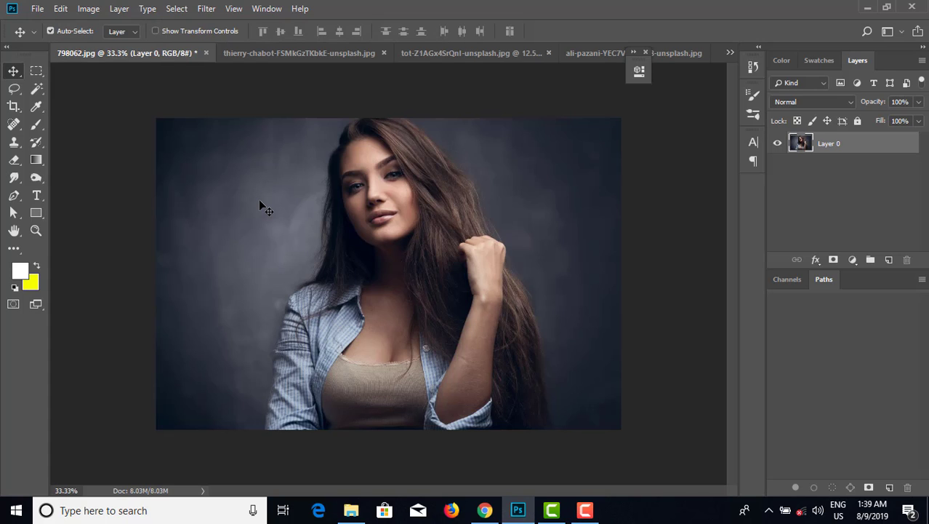
{"action": "key", "text": "ctrl"}
{"action": "key", "text": "ctrl+plus"}
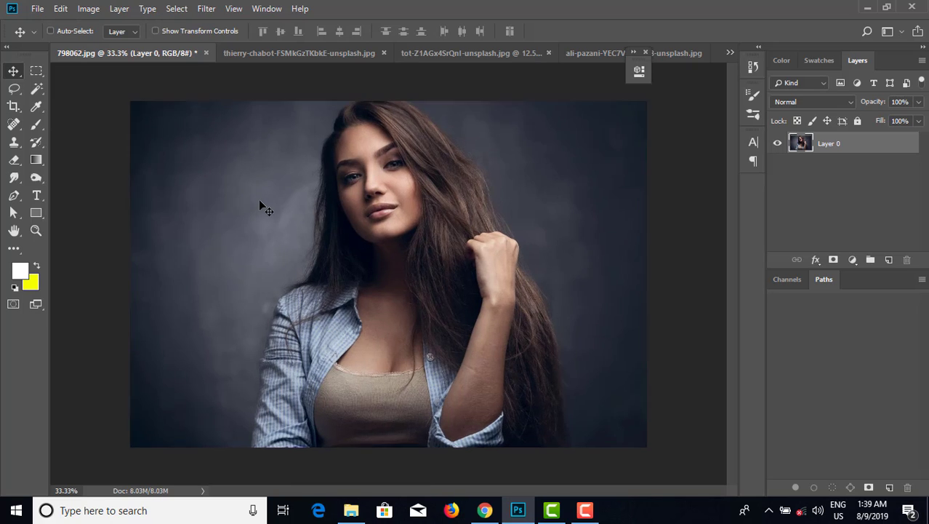
{"action": "key", "text": "ctrl+minus"}
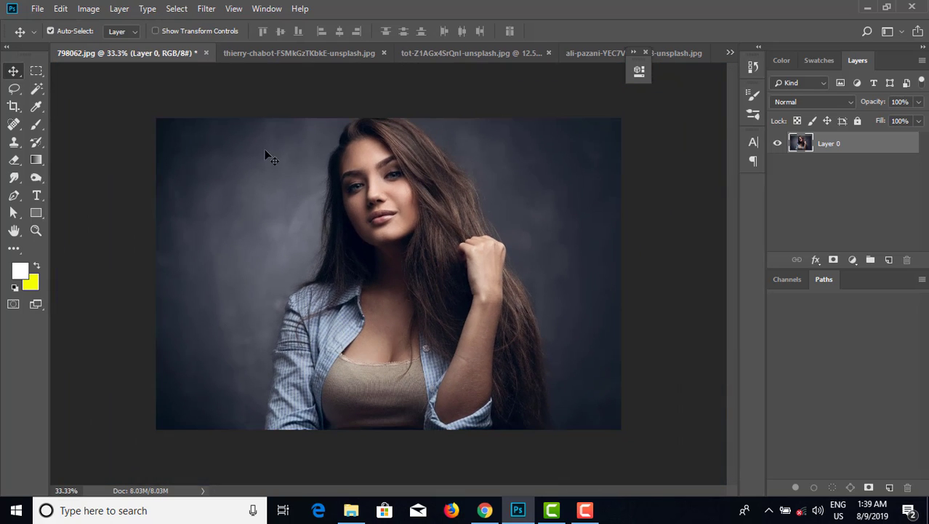
{"action": "left_click", "coordinate": [281, 56]}
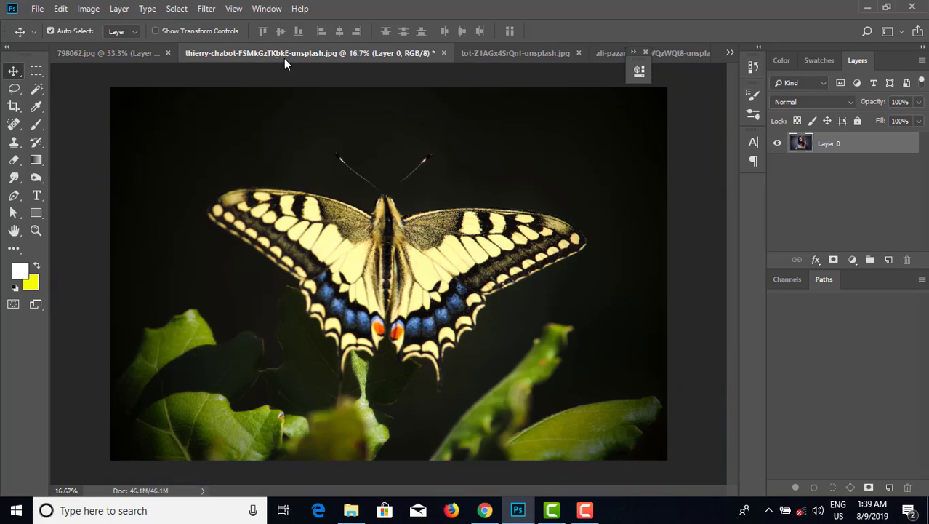
{"action": "left_click", "coordinate": [553, 57]}
{"action": "left_click", "coordinate": [688, 57]}
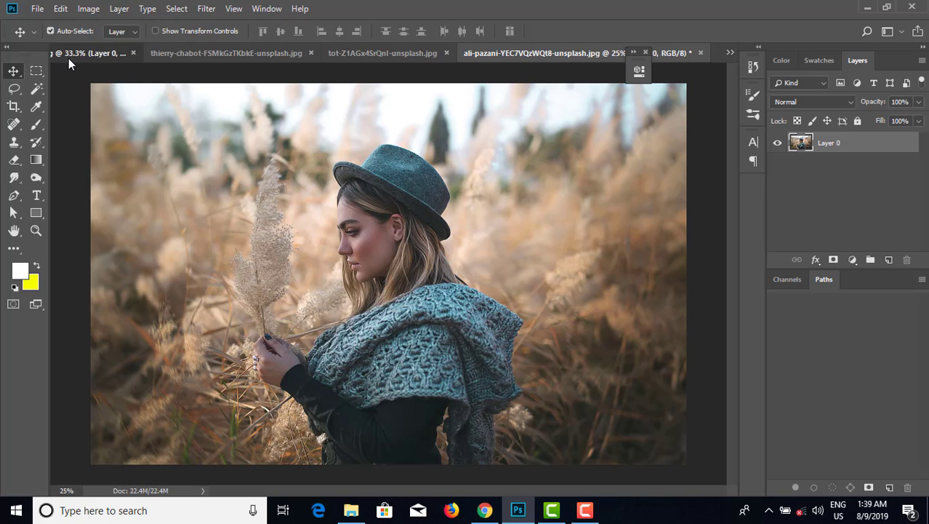
{"action": "left_click", "coordinate": [68, 57]}
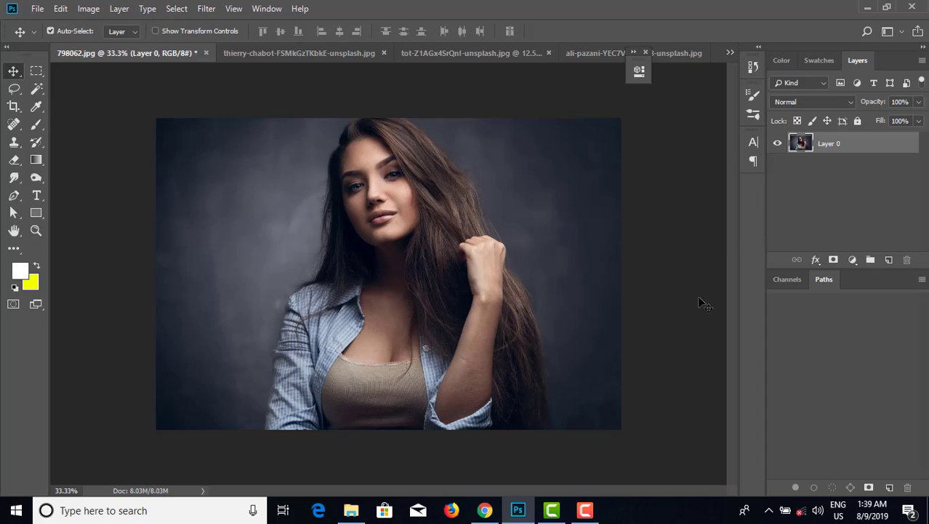
Add a new empty layer and pick the Brush tool with a soft round 1800 px tip at 0% hardness.
{"action": "left_click", "coordinate": [889, 261]}
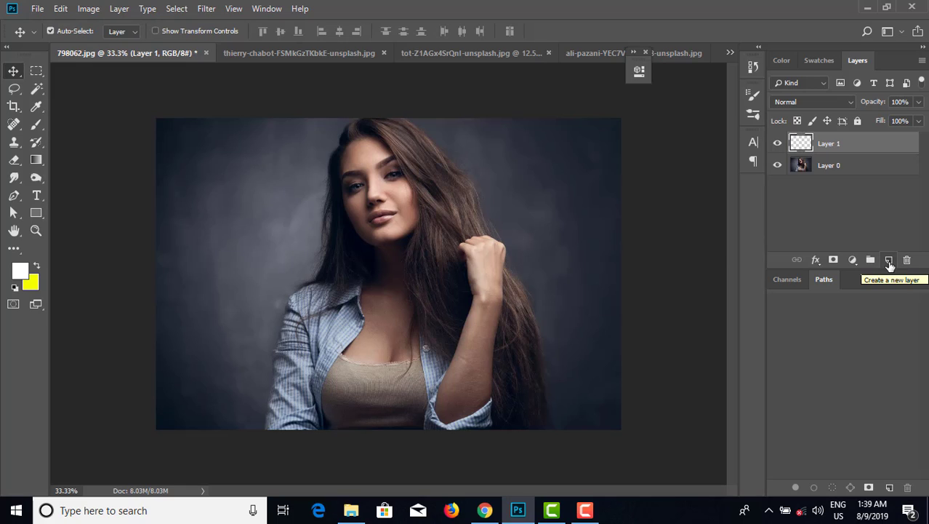
{"action": "left_click", "coordinate": [37, 124]}
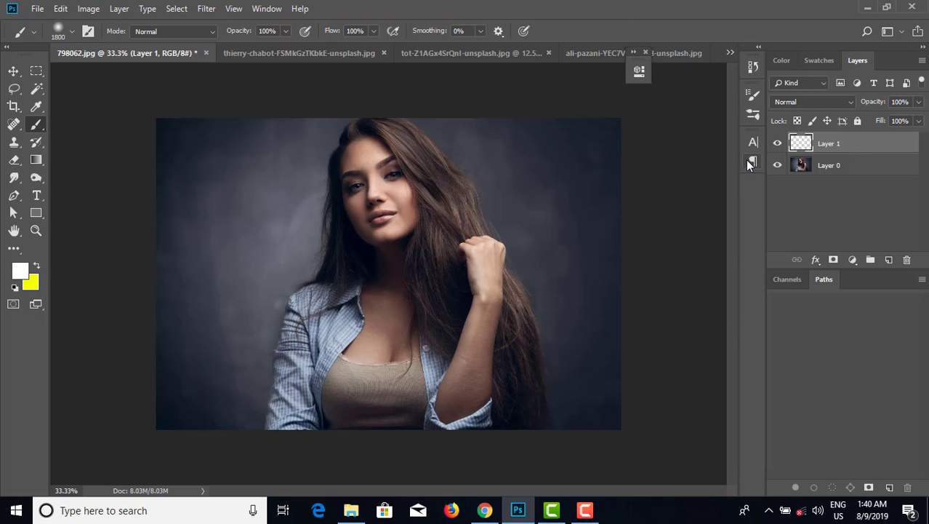
{"action": "left_click", "coordinate": [782, 62]}
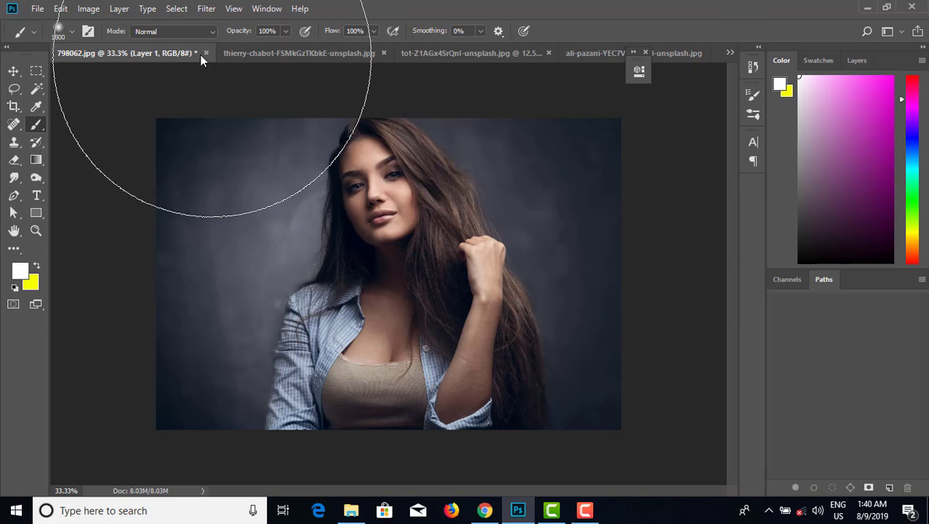
{"action": "left_click", "coordinate": [73, 33]}
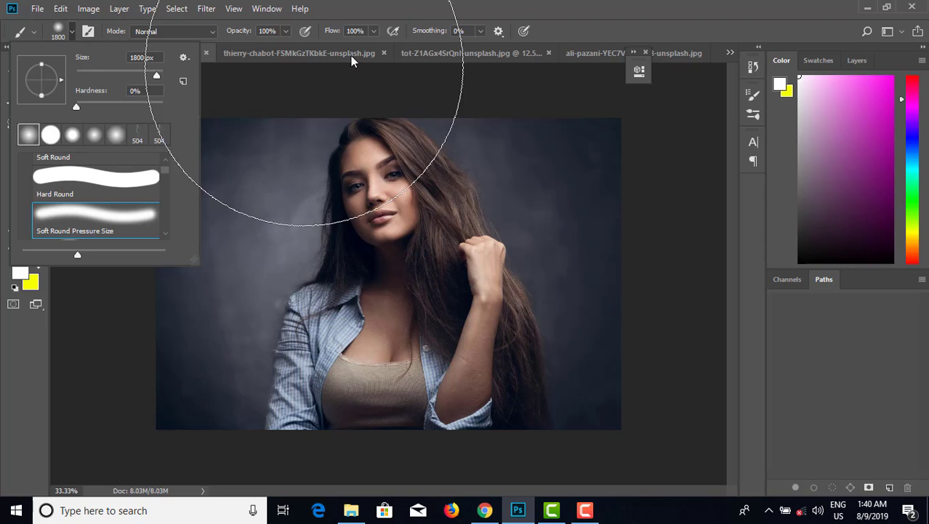
{"action": "left_click", "coordinate": [534, 6]}
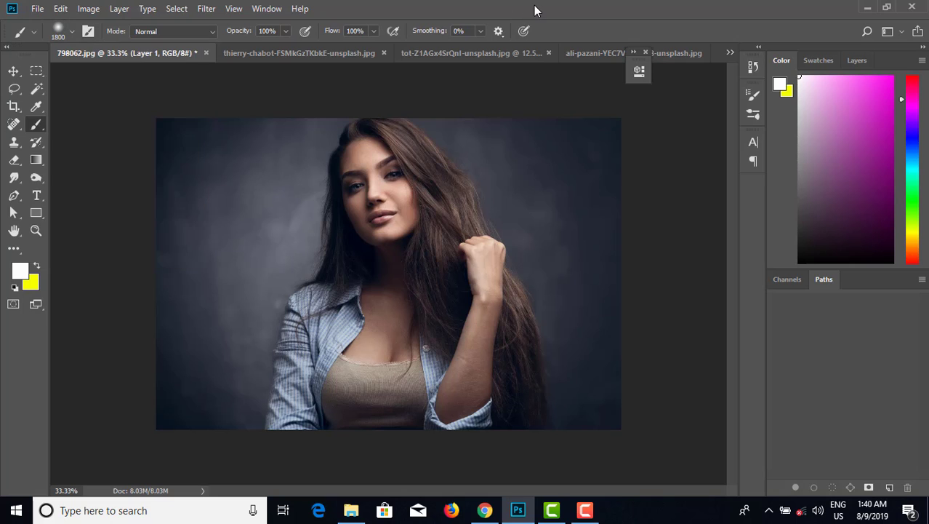
Set the foreground color to hot pink and reduce the brush size to 1100 px.
{"action": "left_click", "coordinate": [906, 87]}
{"action": "left_click", "coordinate": [891, 76]}
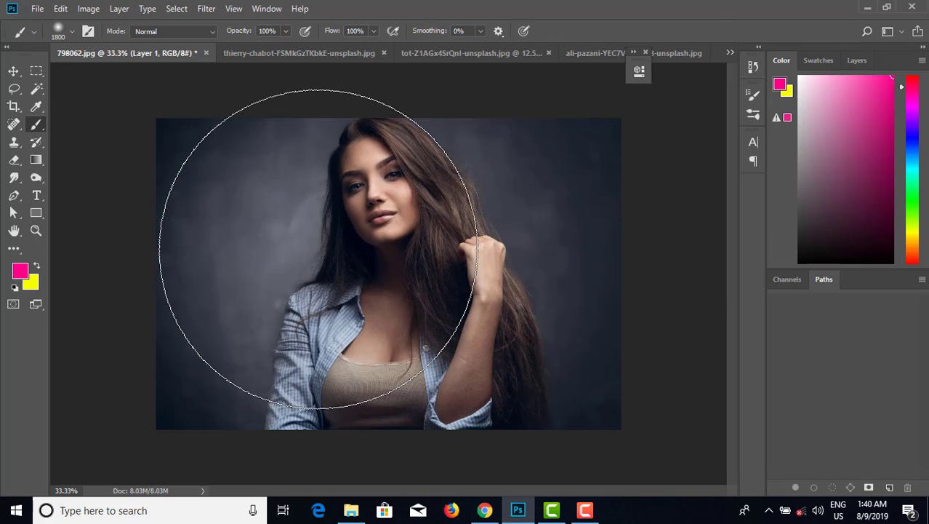
{"action": "key", "text": "ctrl+plus"}
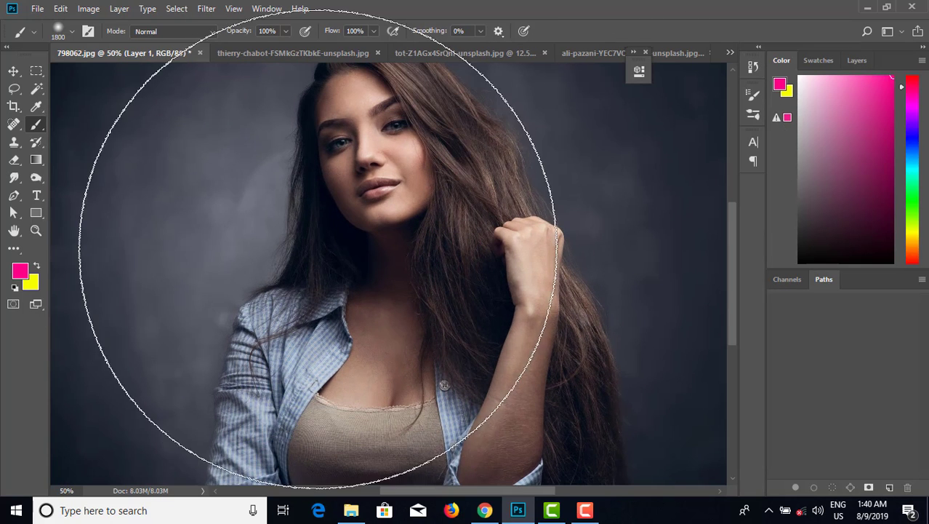
{"action": "left_click_drag", "start_coordinate": [309, 248], "coordinate": [325, 318]}
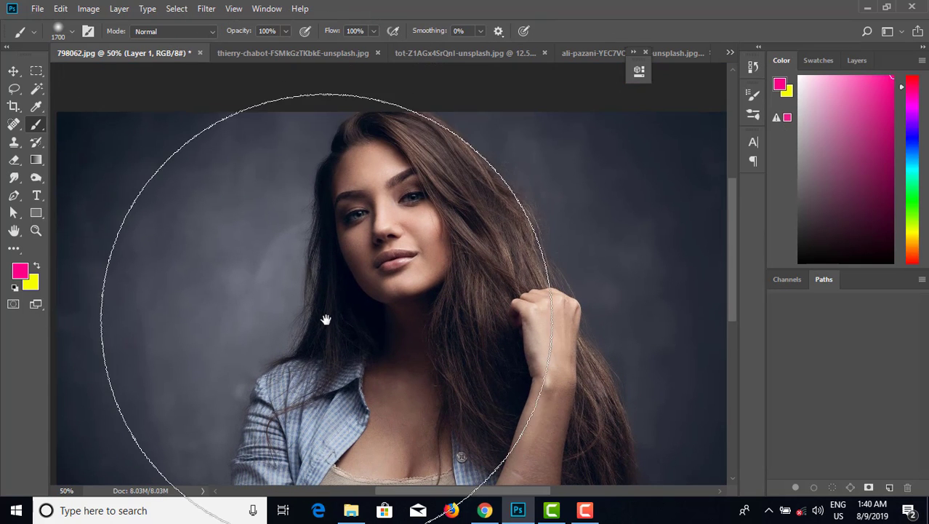
{"action": "key", "text": "bracketleft"}
{"action": "key", "text": "bracketleft"}
{"action": "key", "text": "bracketleft"}
{"action": "key", "text": "bracketleft"}
{"action": "key", "text": "bracketleft"}
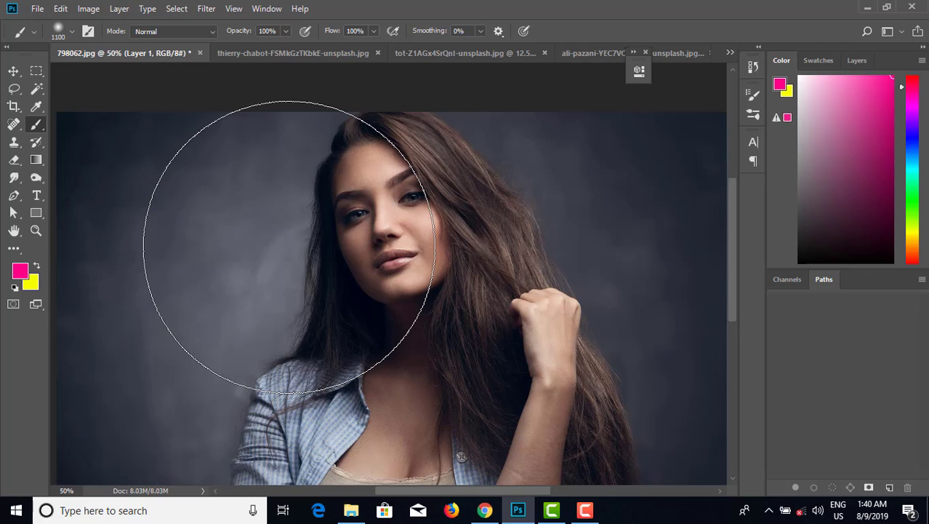
Paint soft hot pink strokes over the left side, lower right and upper left of the photo.
{"action": "left_click_drag", "start_coordinate": [269, 235], "coordinate": [259, 246]}
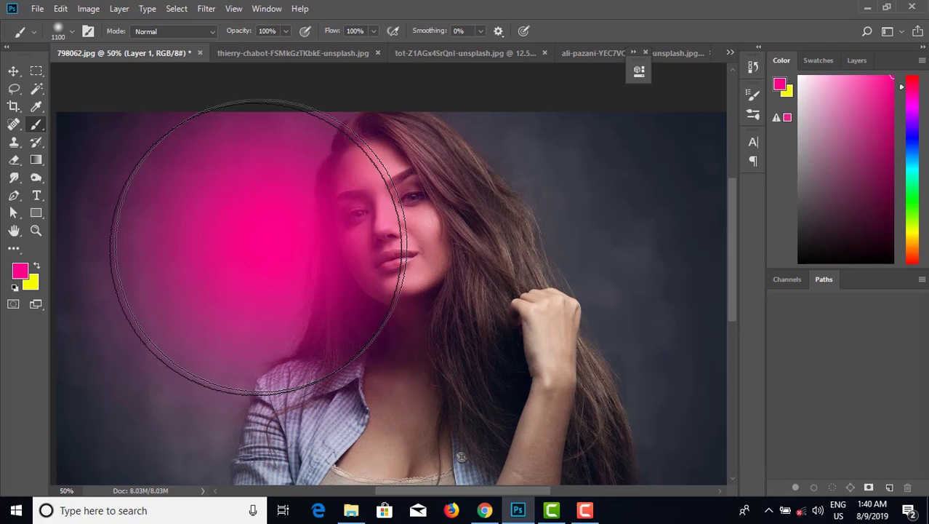
{"action": "mouse_move", "coordinate": [618, 394]}
{"action": "left_mouse_down"}
{"action": "mouse_move", "coordinate": [582, 394]}
{"action": "mouse_move", "coordinate": [527, 347]}
{"action": "mouse_move", "coordinate": [466, 448]}
{"action": "mouse_move", "coordinate": [520, 407]}
{"action": "mouse_move", "coordinate": [584, 434]}
{"action": "mouse_move", "coordinate": [520, 468]}
{"action": "mouse_move", "coordinate": [459, 485]}
{"action": "mouse_move", "coordinate": [568, 479]}
{"action": "mouse_move", "coordinate": [593, 466]}
{"action": "left_mouse_up"}
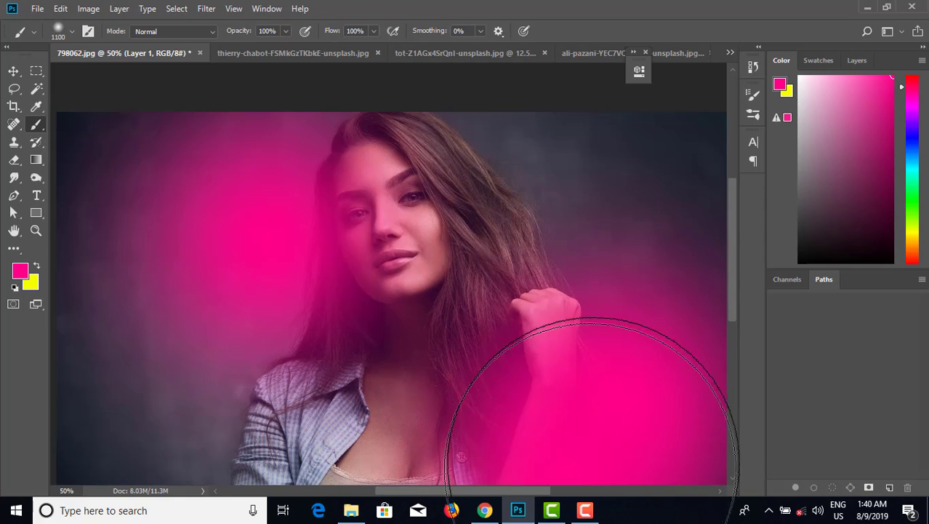
{"action": "key", "text": "space"}
{"action": "left_click_drag", "start_coordinate": [580, 380], "coordinate": [577, 311]}
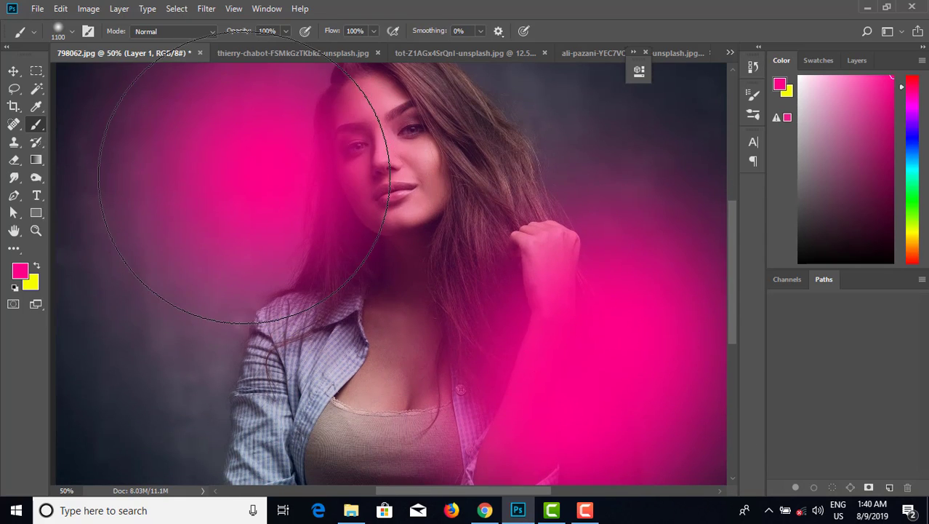
{"action": "left_click_drag", "start_coordinate": [244, 178], "coordinate": [189, 146]}
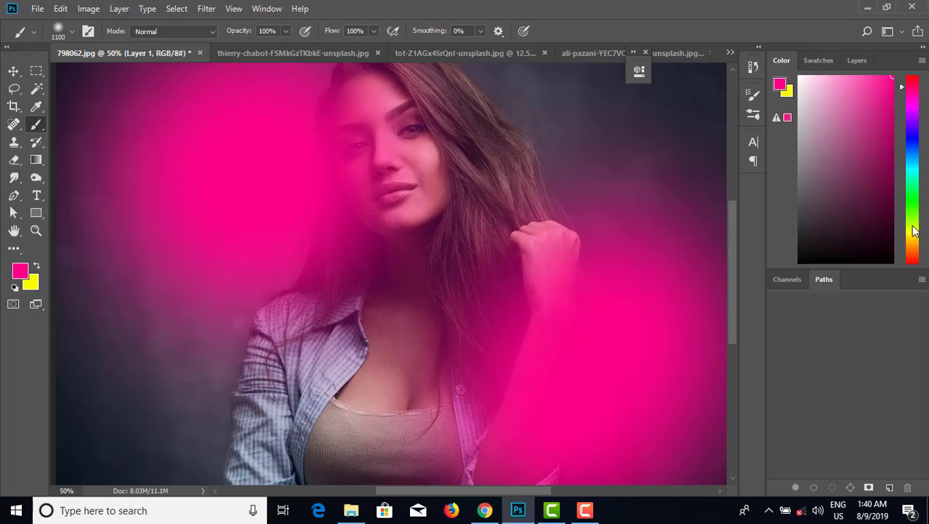
Switch the foreground color to mint green and dab it onto the upper right and lower left corners.
{"action": "left_click", "coordinate": [913, 237]}
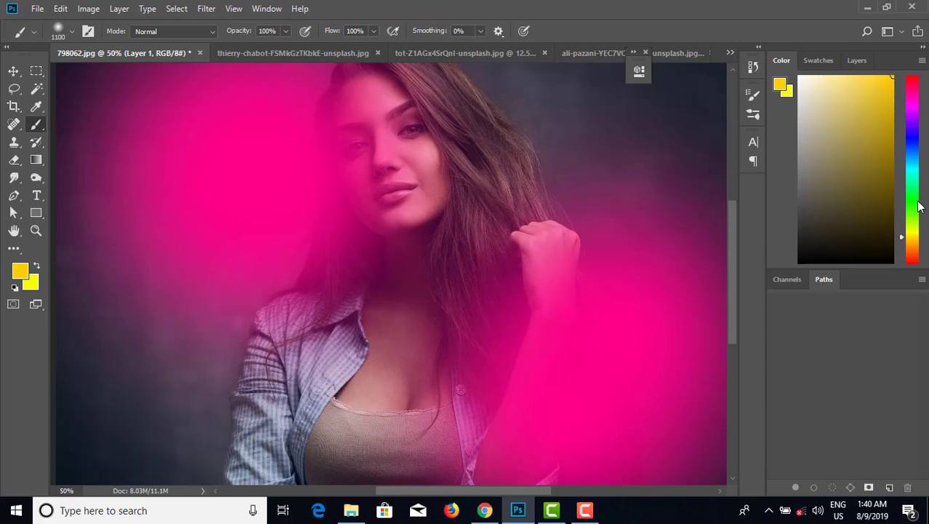
{"action": "left_click", "coordinate": [914, 176]}
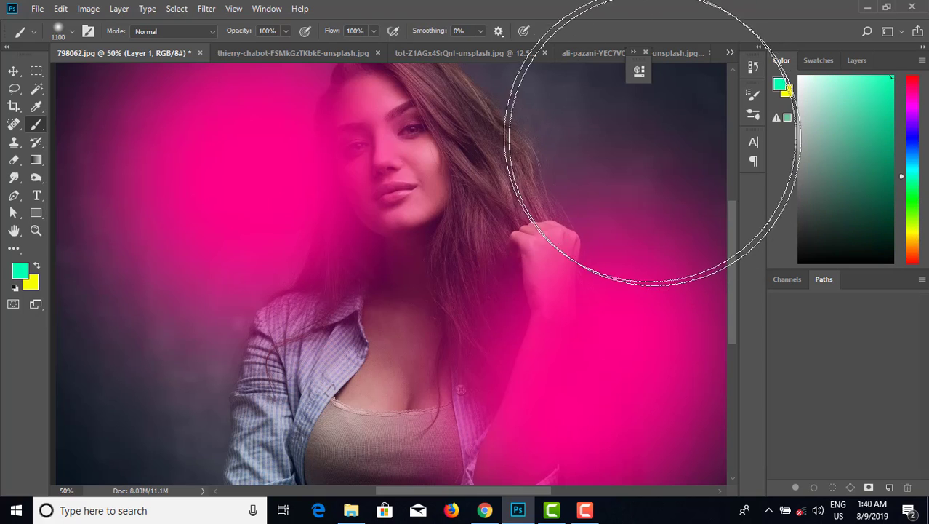
{"action": "left_click", "coordinate": [636, 129]}
{"action": "left_click", "coordinate": [175, 395]}
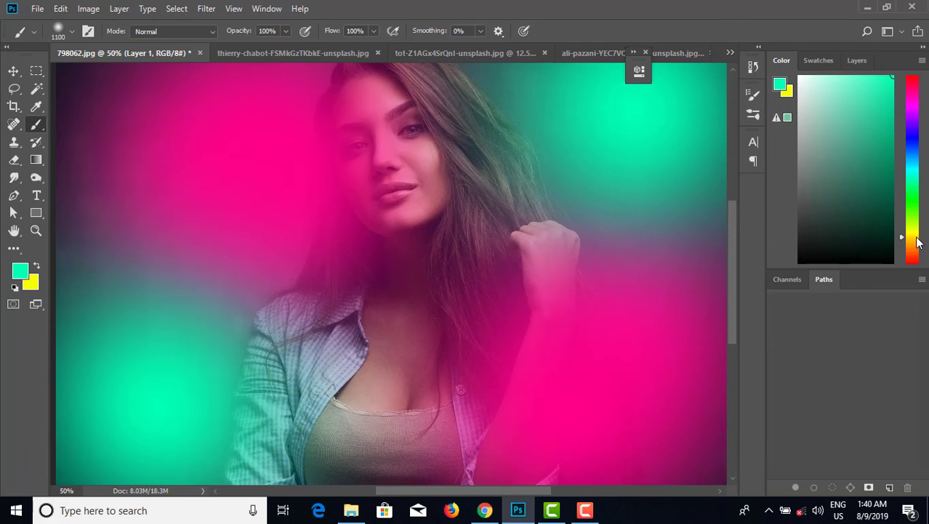
Switch to yellow and paint yellow patches over the lower centre, face and top of the photo at 700–800 px.
{"action": "left_click", "coordinate": [915, 237]}
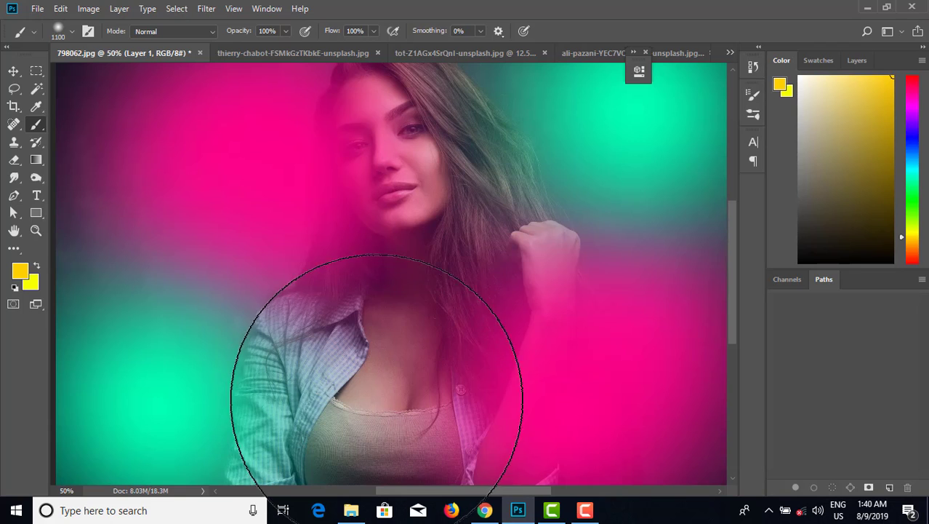
{"action": "left_click", "coordinate": [386, 387]}
{"action": "key", "text": "bracketleft"}
{"action": "key", "text": "bracketleft"}
{"action": "key", "text": "bracketleft"}
{"action": "key", "text": "bracketleft"}
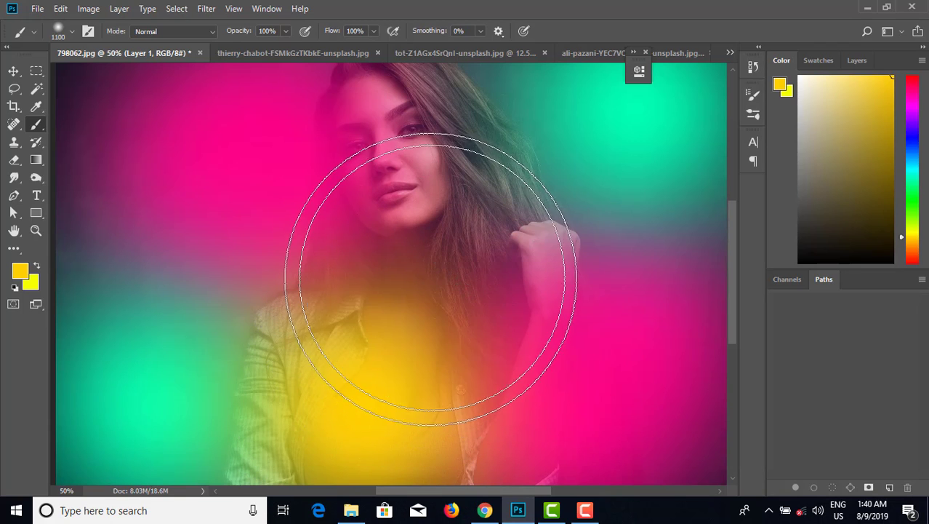
{"action": "left_click", "coordinate": [433, 245]}
{"action": "key", "text": "bracketright"}
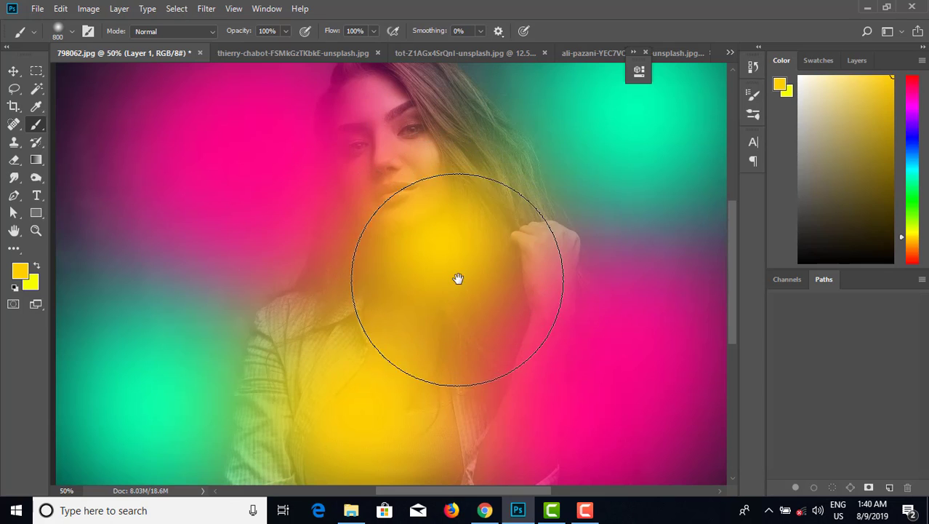
{"action": "left_click_drag", "start_coordinate": [458, 278], "coordinate": [433, 338]}
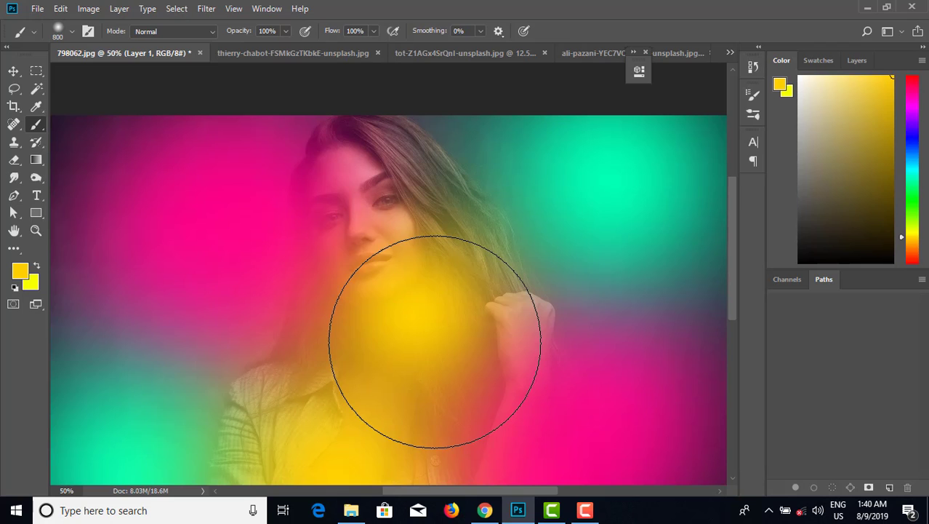
{"action": "left_click", "coordinate": [432, 169]}
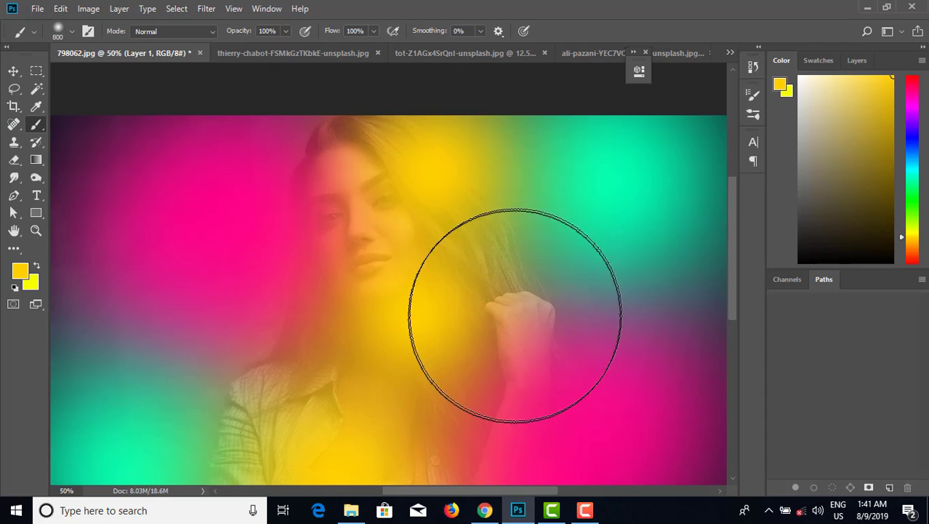
{"action": "scroll", "coordinate": [508, 281], "scroll_direction": "down", "scroll_amount": 2}
{"action": "left_click_drag", "start_coordinate": [447, 243], "coordinate": [484, 267]}
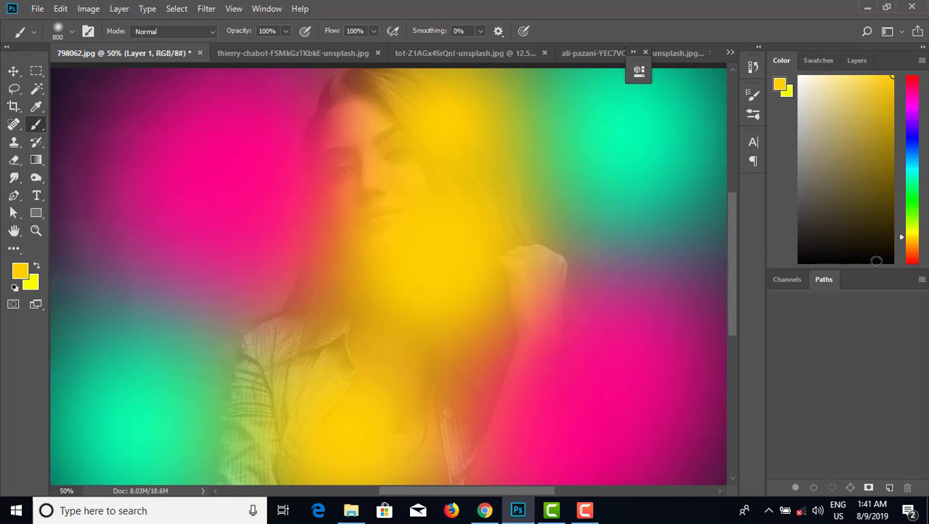
Switch to orange and paint it into the lower right corner and upper left area with a 1100 px brush.
{"action": "left_click", "coordinate": [914, 254]}
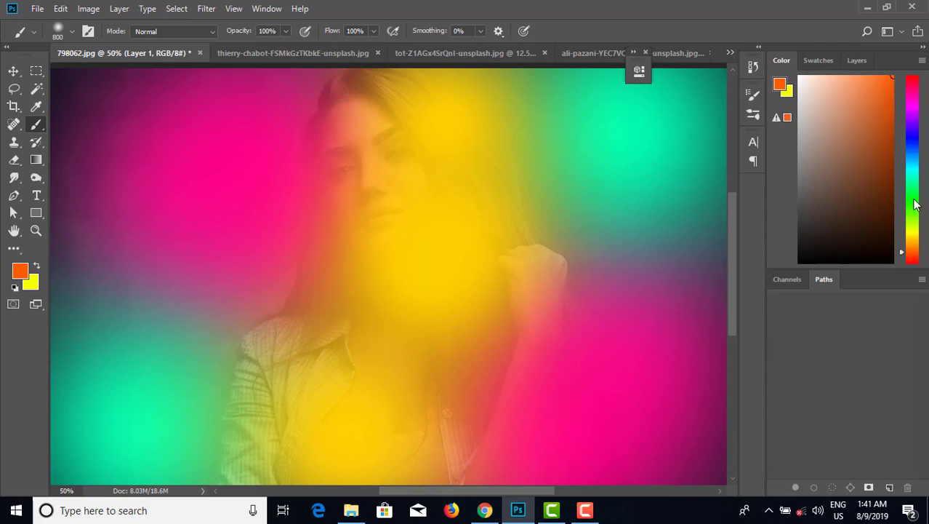
{"action": "left_click_drag", "start_coordinate": [537, 240], "coordinate": [541, 229]}
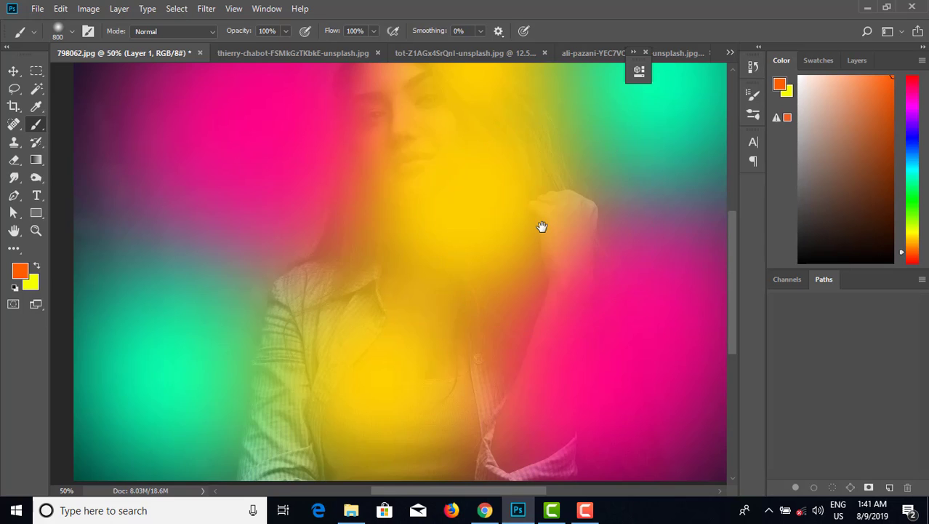
{"action": "key", "text": "ctrl+minus"}
{"action": "left_click", "coordinate": [610, 409]}
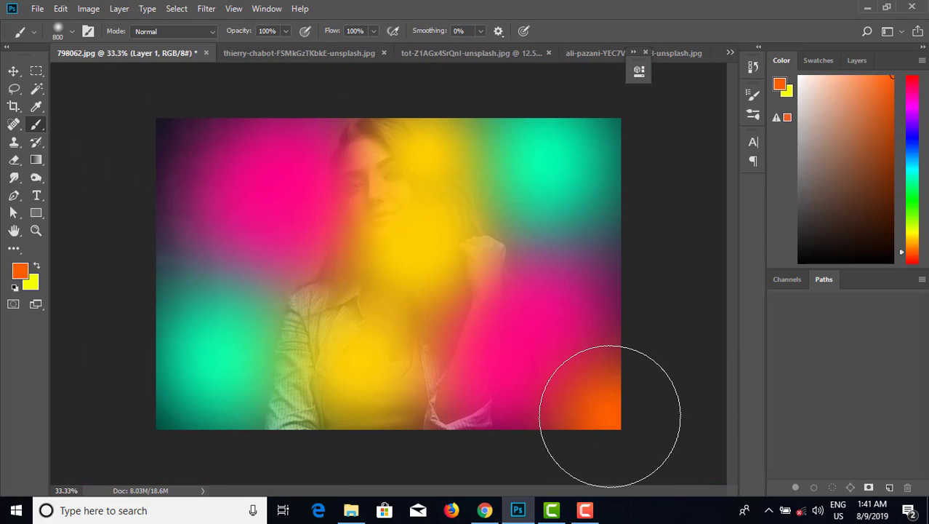
{"action": "left_click", "coordinate": [196, 226]}
{"action": "key", "text": "bracketright"}
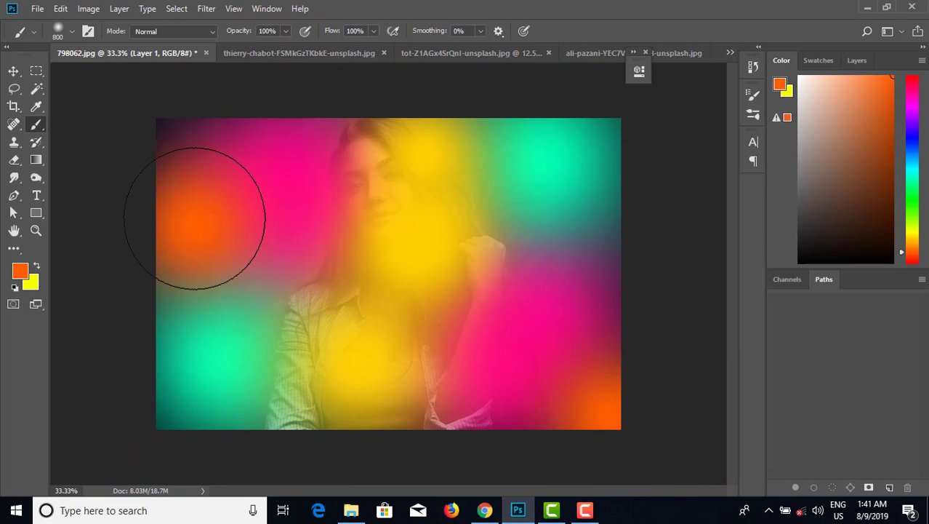
{"action": "key", "text": "bracketright"}
{"action": "key", "text": "bracketright"}
{"action": "left_click", "coordinate": [194, 176]}
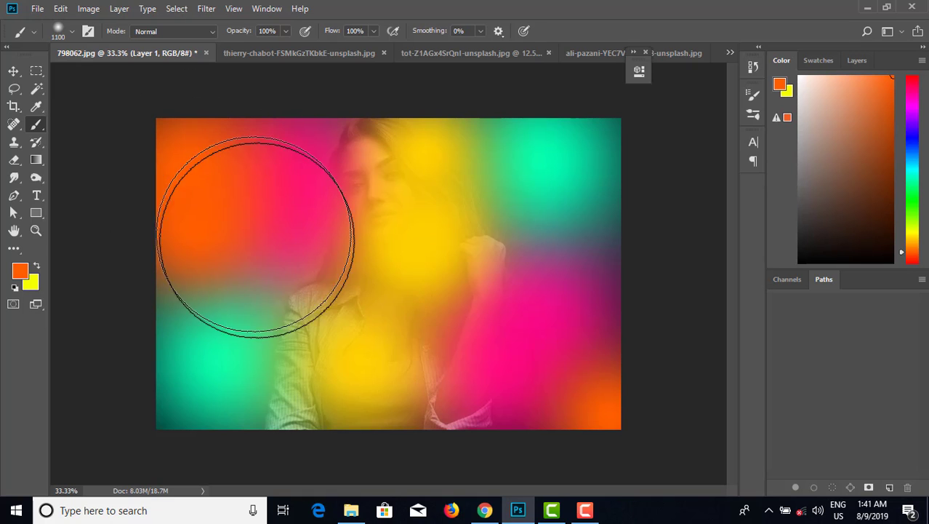
{"action": "left_click", "coordinate": [332, 100]}
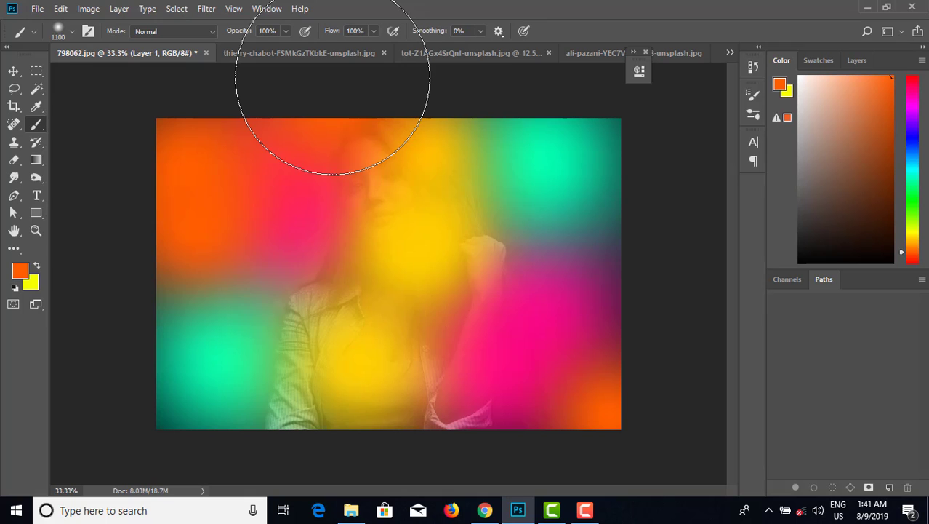
{"action": "key", "text": "F7"}
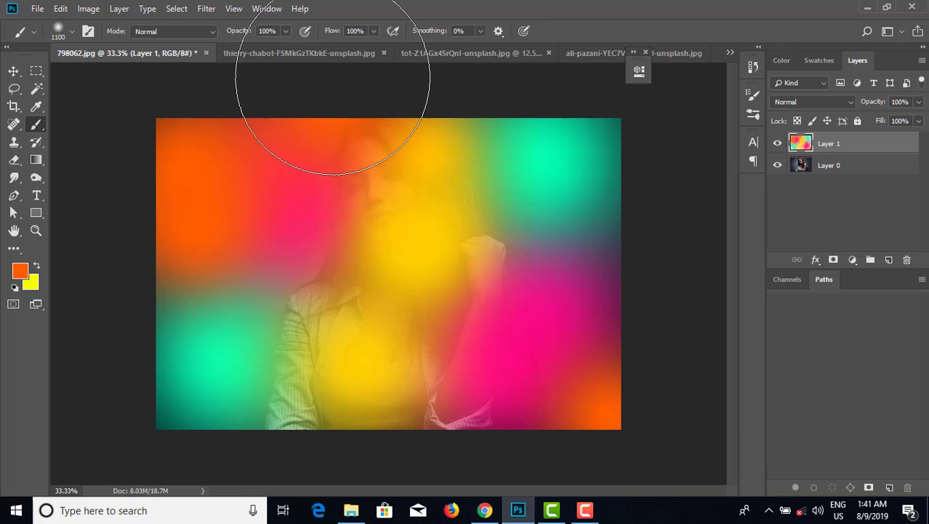
Set the painted layer's blend mode to Soft Light.
{"action": "left_click", "coordinate": [266, 8]}
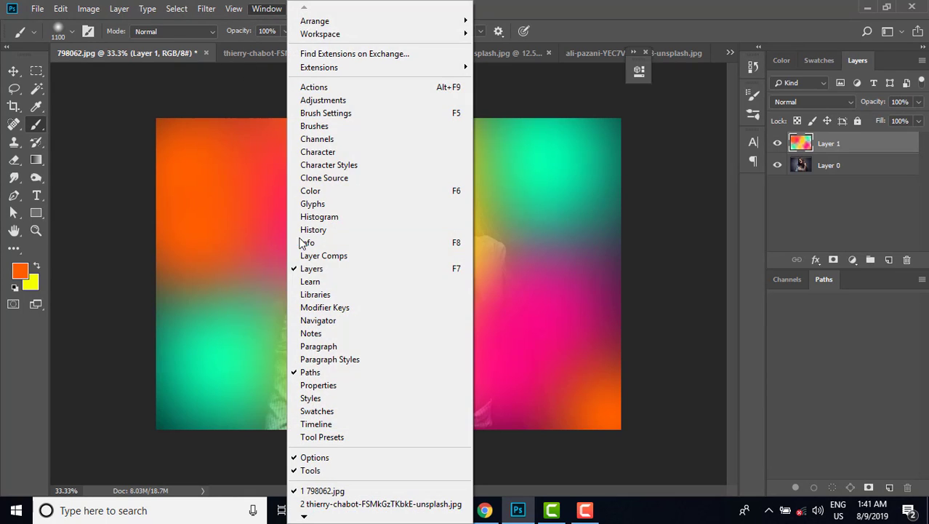
{"action": "left_click", "coordinate": [311, 269]}
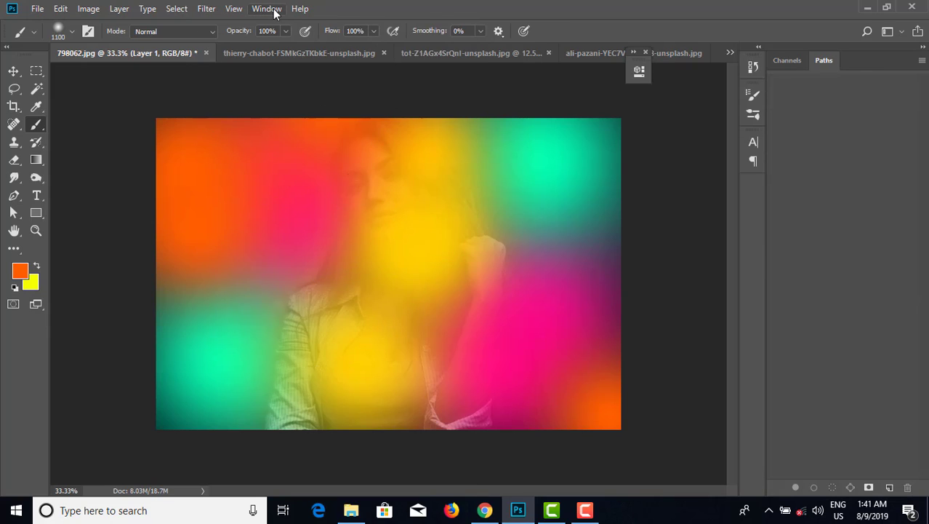
{"action": "left_click", "coordinate": [269, 9]}
{"action": "left_click", "coordinate": [302, 269]}
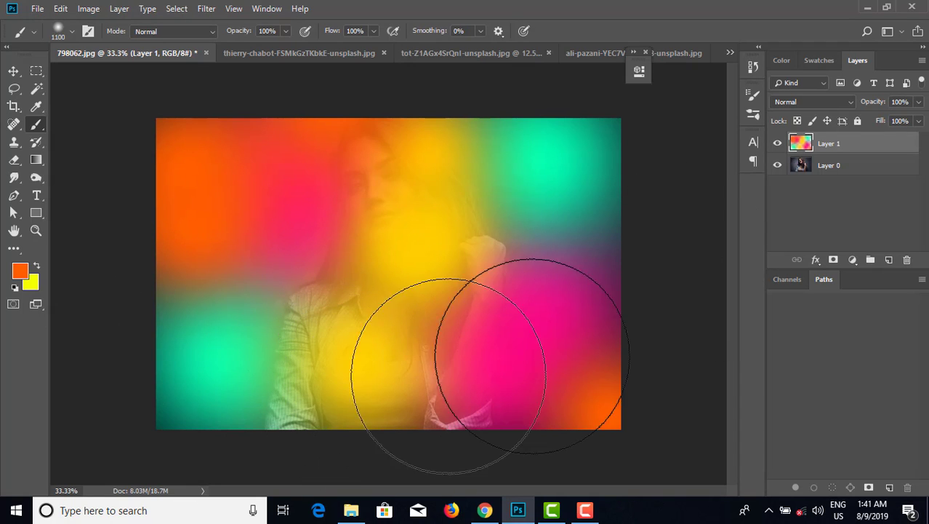
{"action": "left_click", "coordinate": [829, 103]}
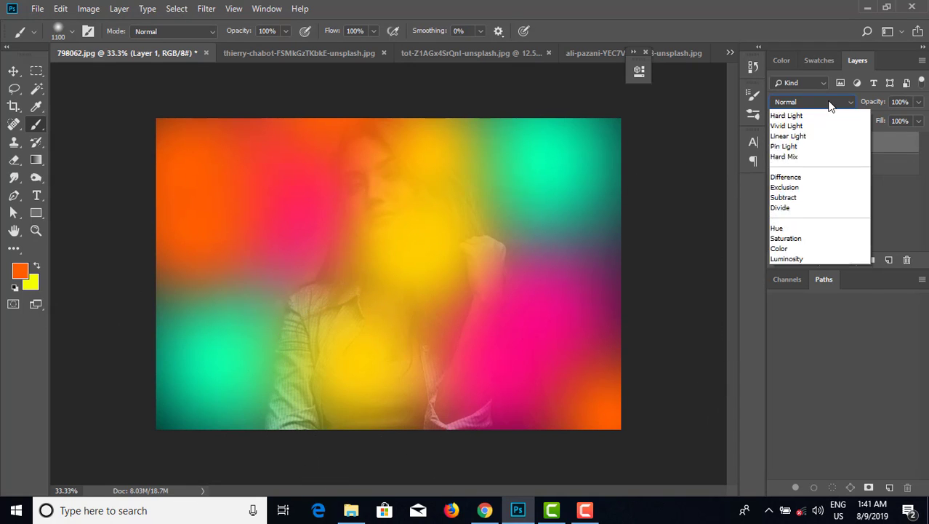
{"action": "left_click", "coordinate": [800, 280]}
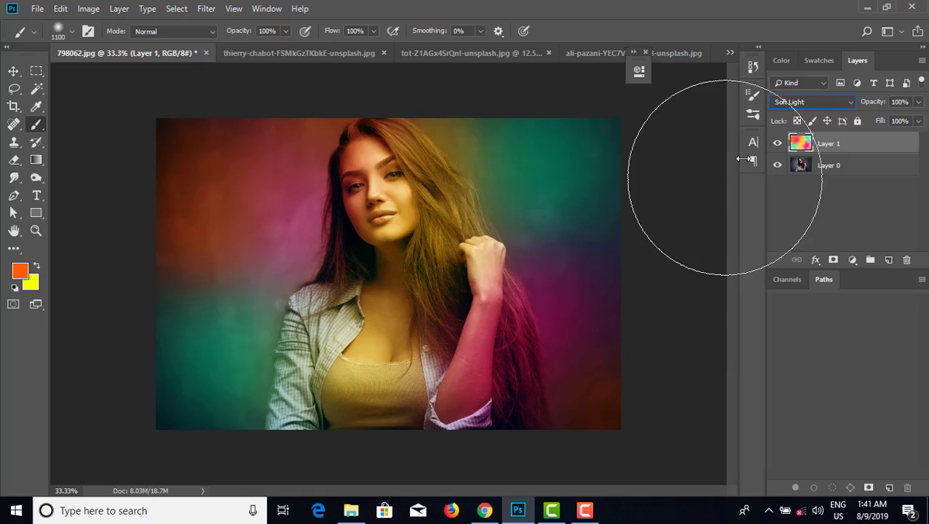
Pick hot pink and paint more soft strokes over the left side, upper left, lower left and lower right.
{"action": "left_click", "coordinate": [781, 61]}
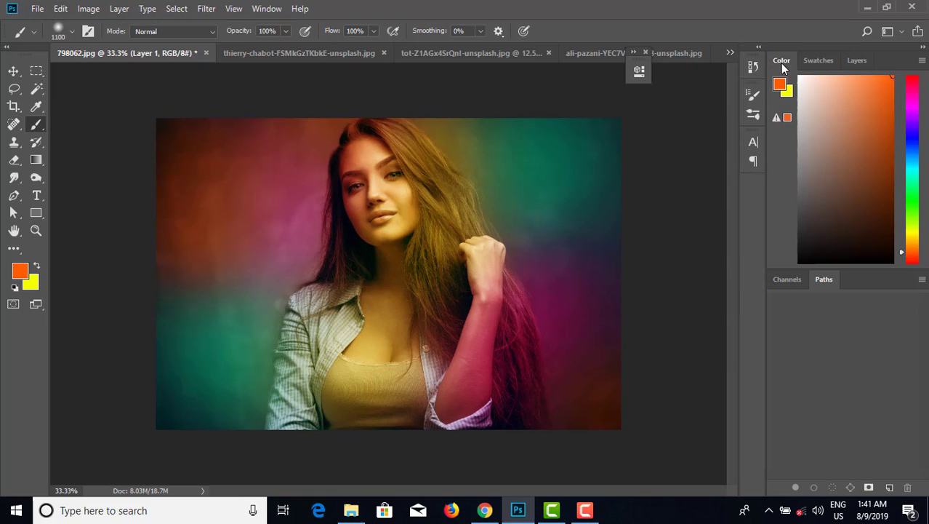
{"action": "left_click", "coordinate": [913, 97]}
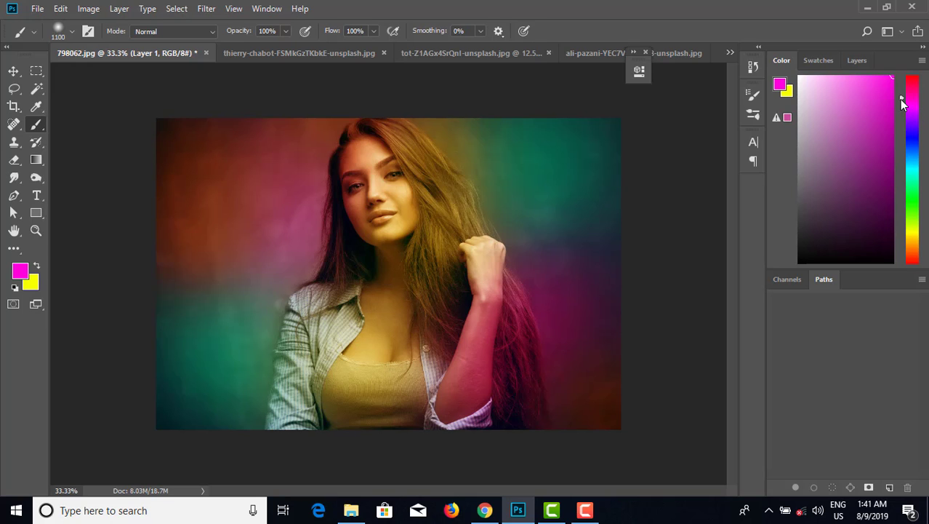
{"action": "left_click", "coordinate": [350, 262]}
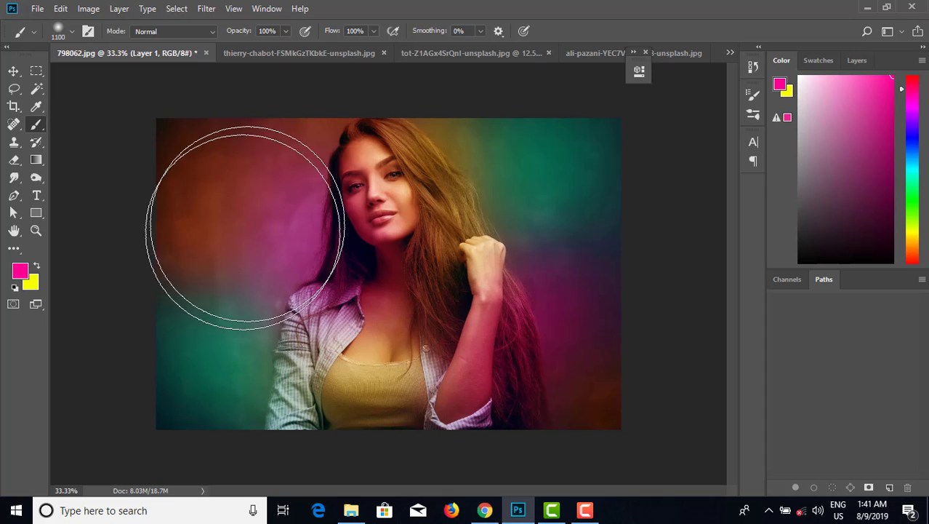
{"action": "left_click", "coordinate": [269, 183]}
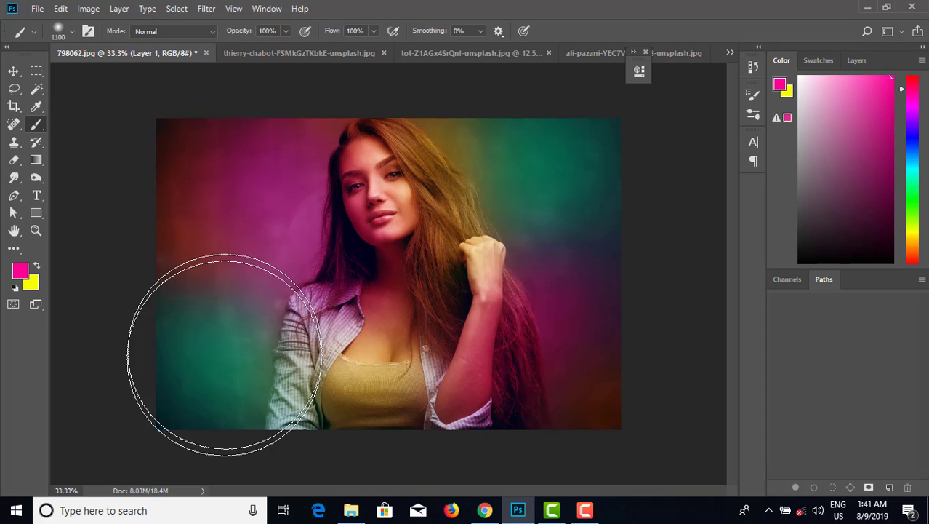
{"action": "left_click", "coordinate": [262, 404]}
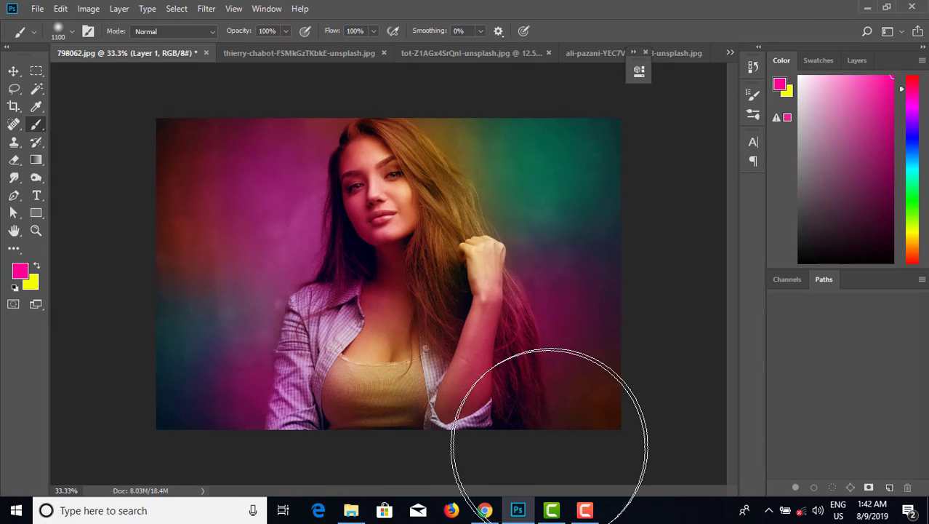
{"action": "left_click", "coordinate": [556, 437]}
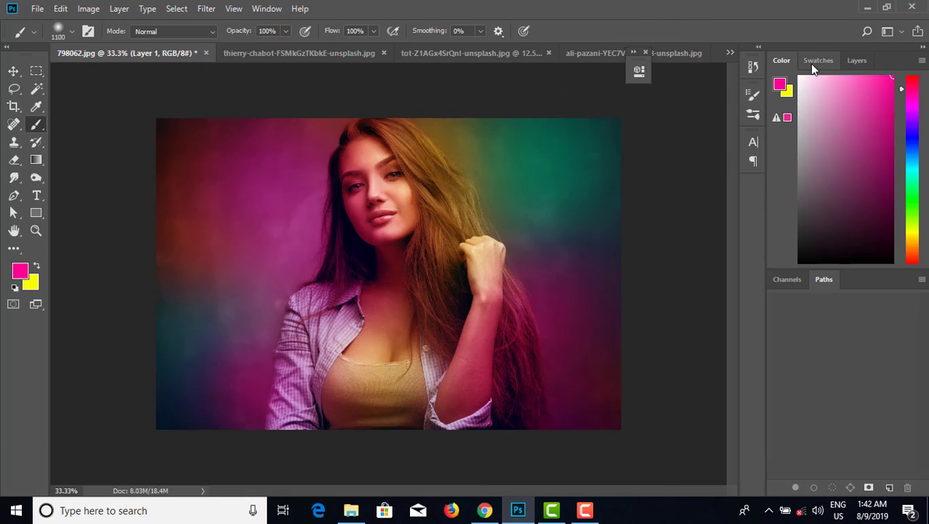
Duplicate Layer 1 and set the copy's opacity to 20%.
{"action": "left_click", "coordinate": [858, 59]}
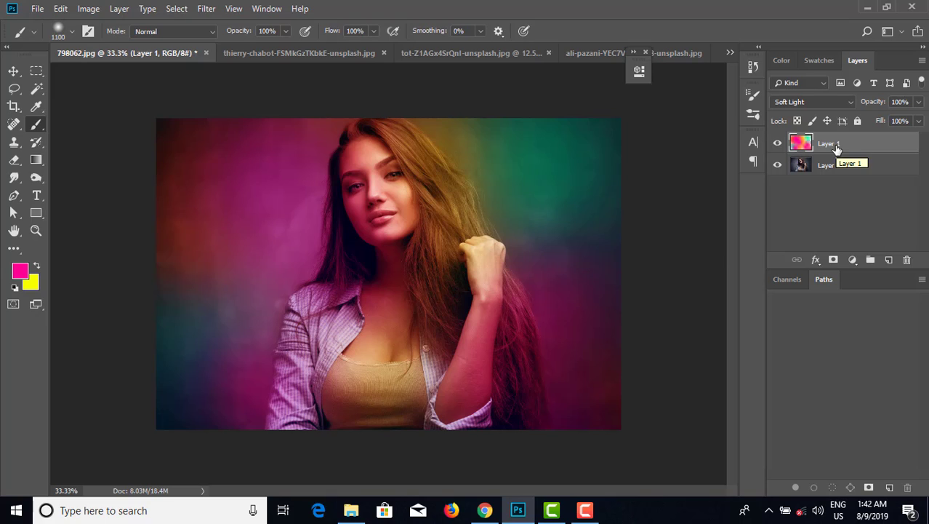
{"action": "key", "text": "ctrl+j"}
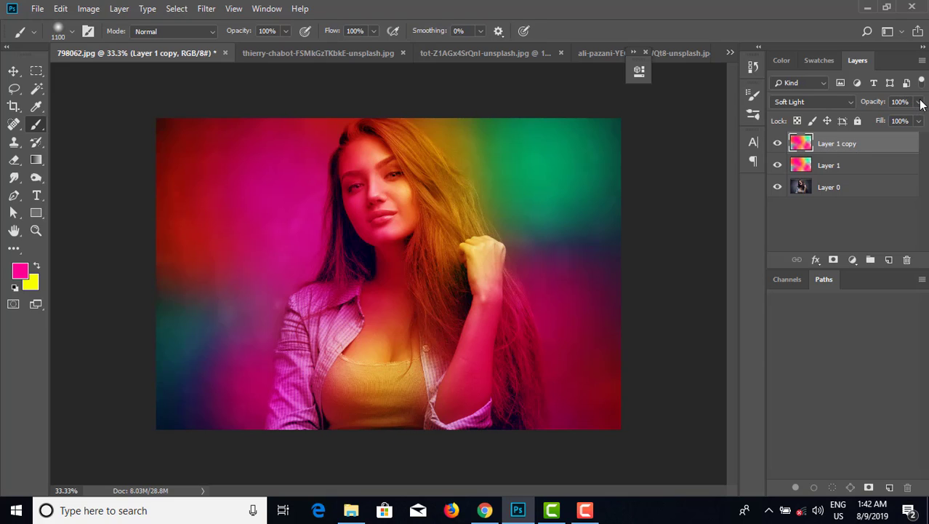
{"action": "left_click", "coordinate": [919, 102]}
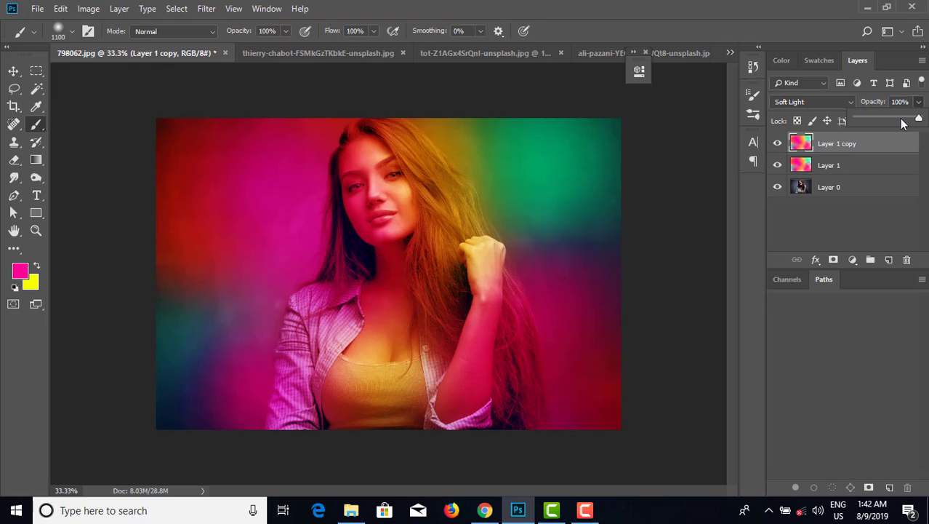
{"action": "left_click_drag", "start_coordinate": [902, 121], "coordinate": [873, 121]}
{"action": "left_click_drag", "start_coordinate": [872, 120], "coordinate": [867, 121]}
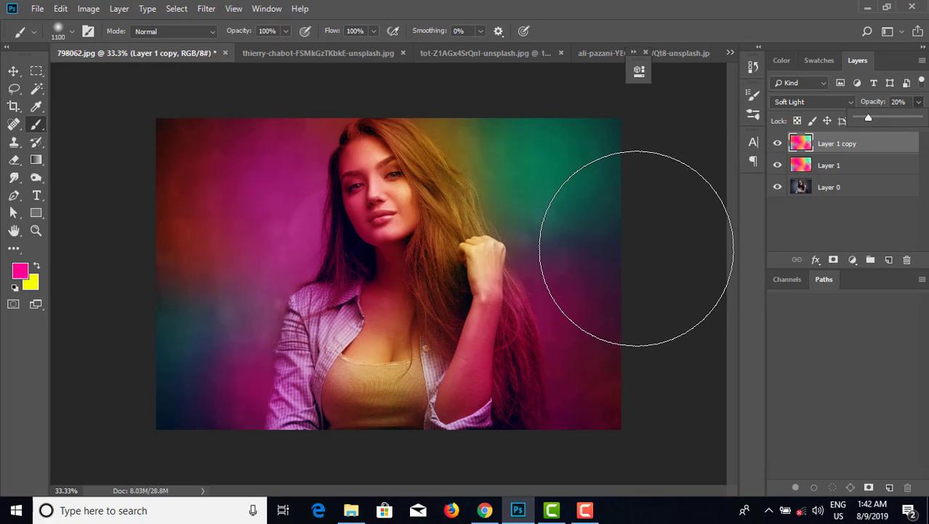
Create a new blank layer on top and select the whole canvas.
{"action": "key", "text": "f"}
{"action": "key", "text": "f"}
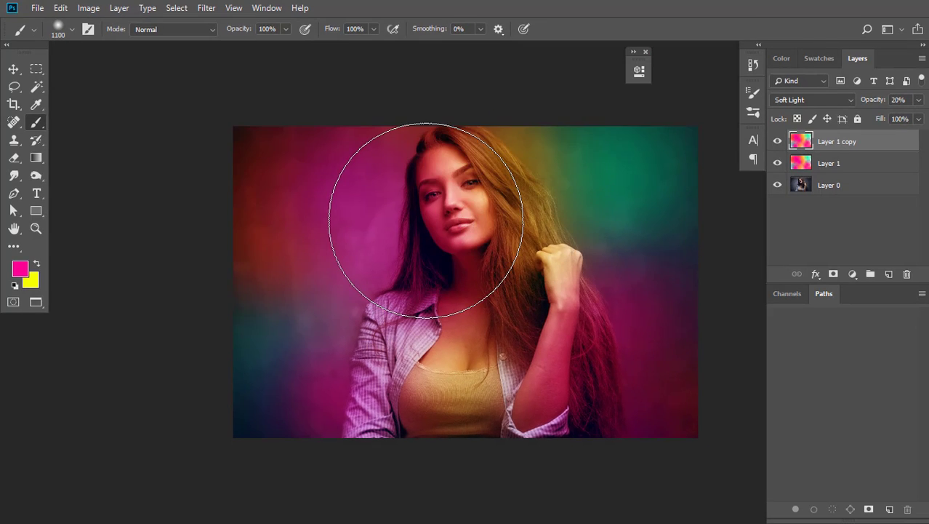
{"action": "key", "text": "f"}
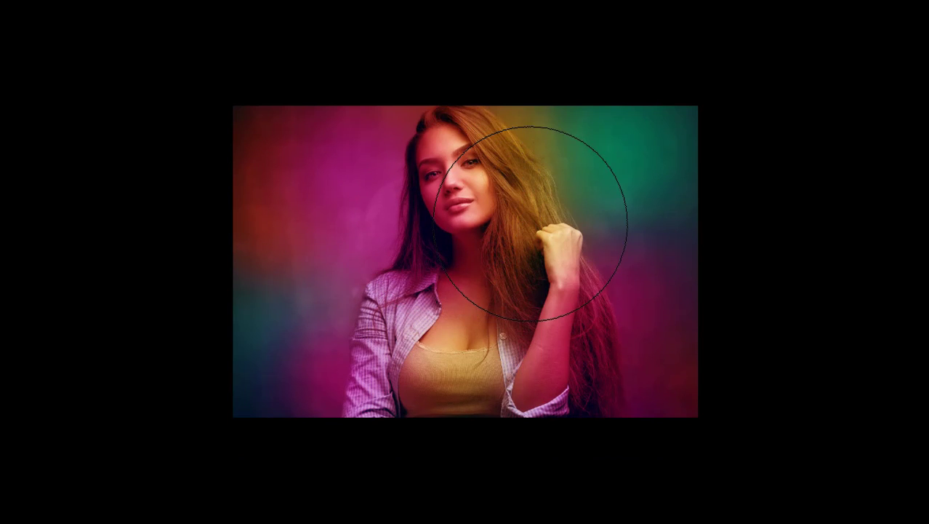
{"action": "key", "text": "ctrl+plus"}
{"action": "left_click_drag", "start_coordinate": [565, 189], "coordinate": [546, 207]}
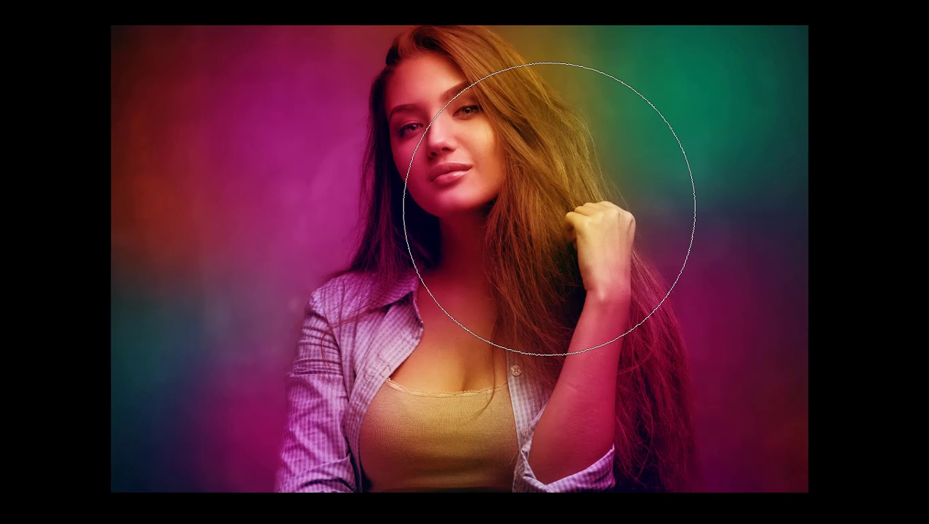
{"action": "key", "text": "f"}
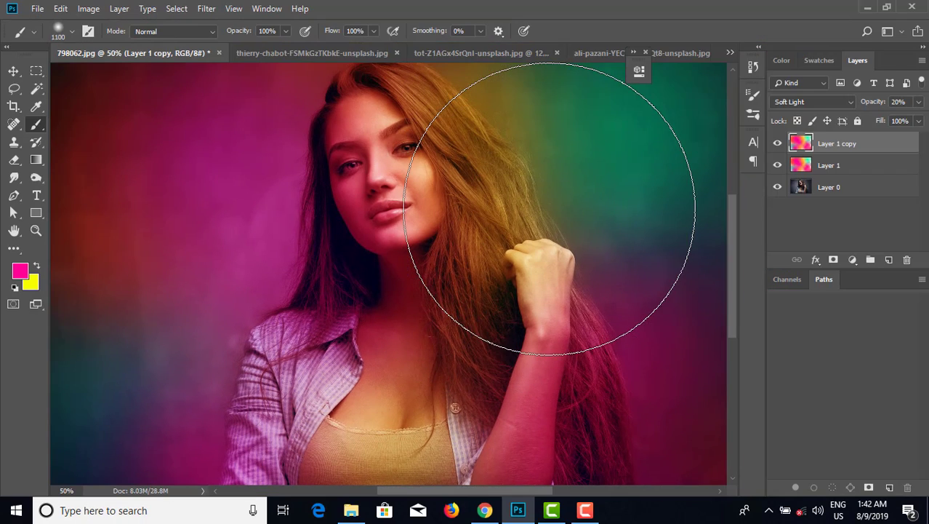
{"action": "left_click", "coordinate": [889, 260]}
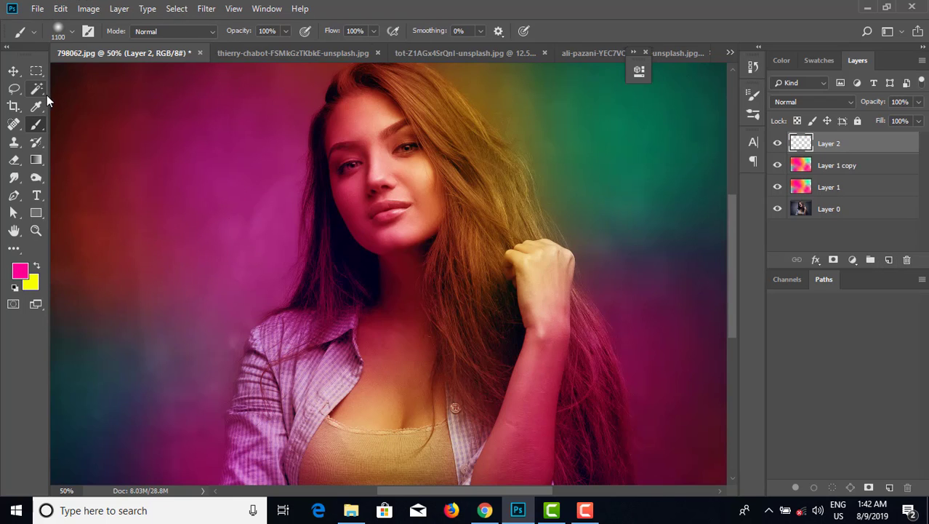
{"action": "key", "text": "ctrl+a"}
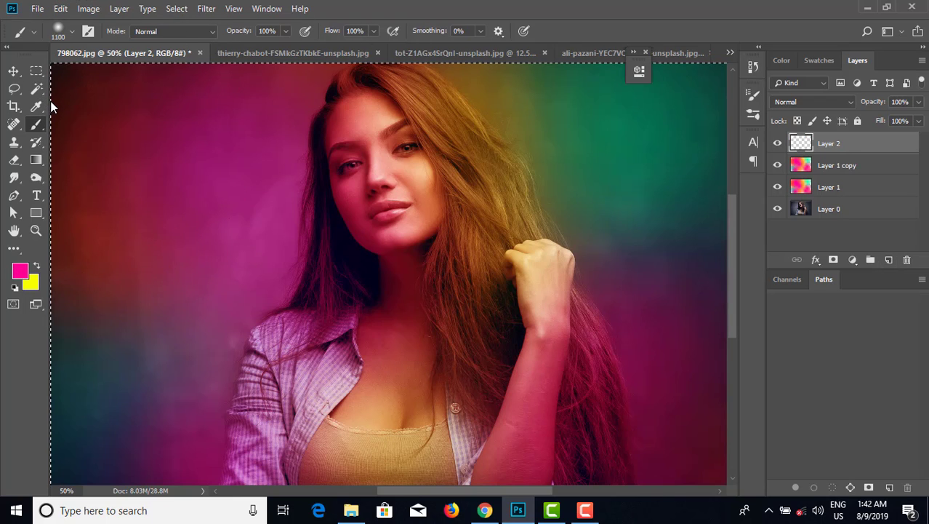
Stroke the selection inside with a 28 px white border, then deselect.
{"action": "key", "text": "ctrl+minus"}
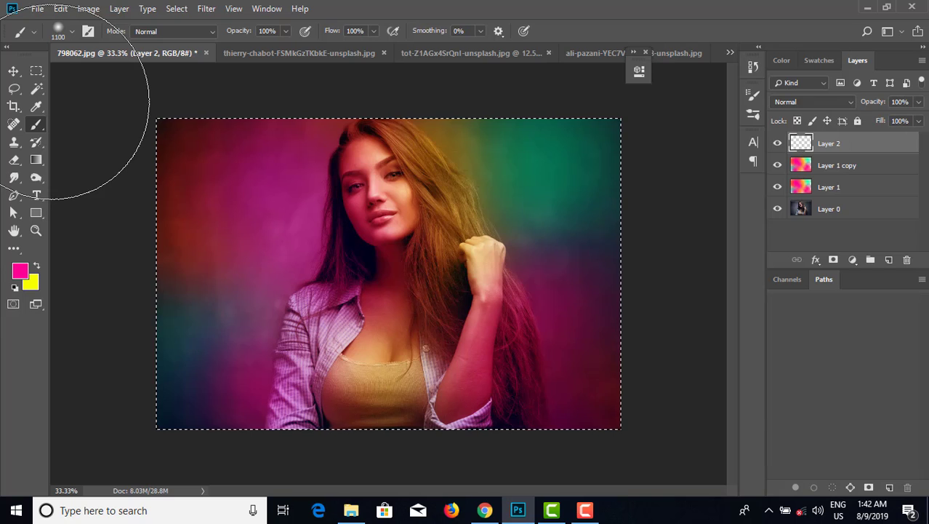
{"action": "left_click", "coordinate": [61, 9]}
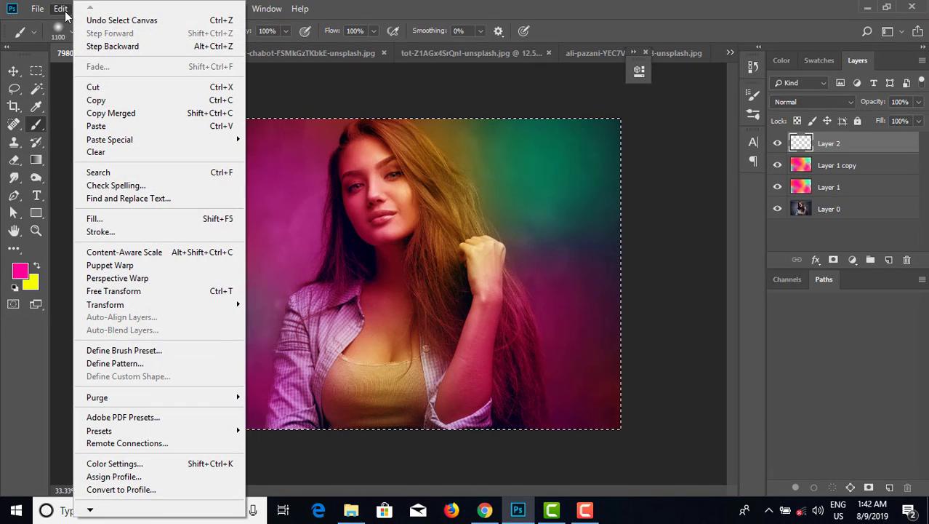
{"action": "left_click", "coordinate": [102, 232]}
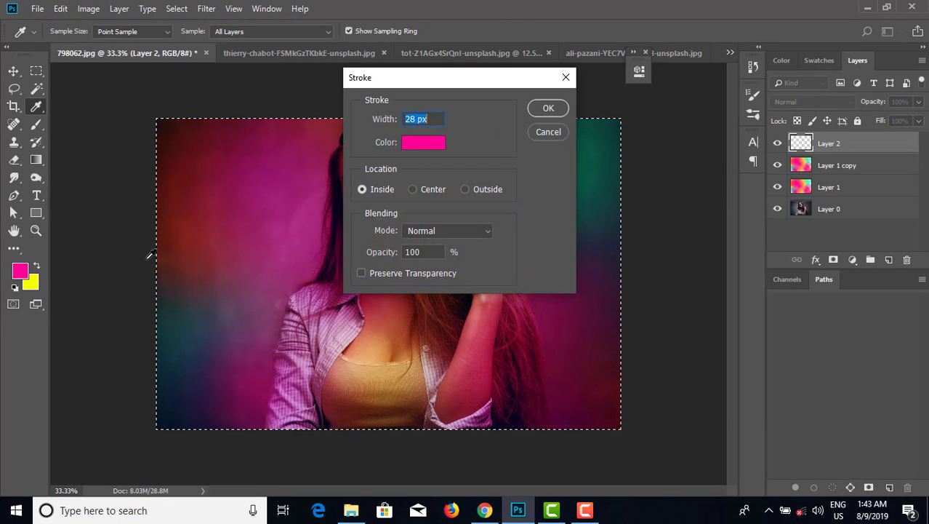
{"action": "left_click", "coordinate": [419, 144]}
{"action": "type", "text": "ffffff"}
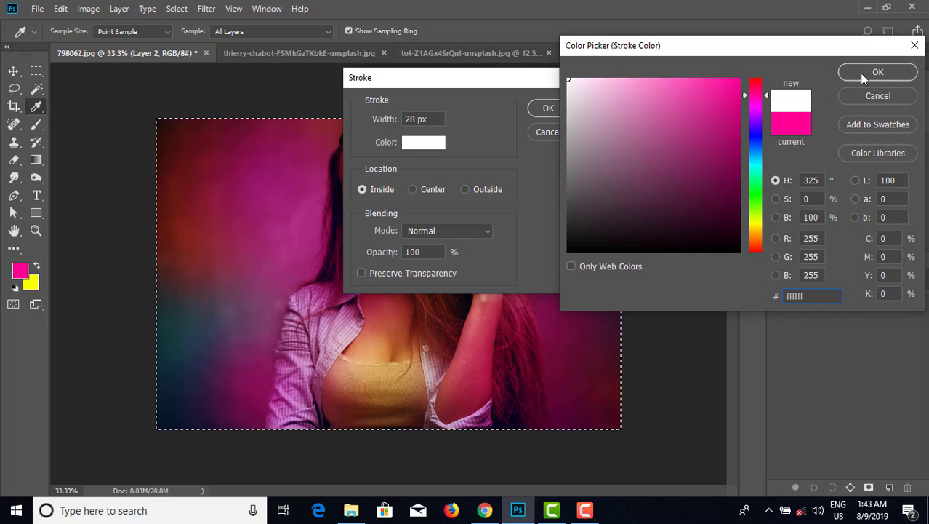
{"action": "left_click", "coordinate": [872, 98]}
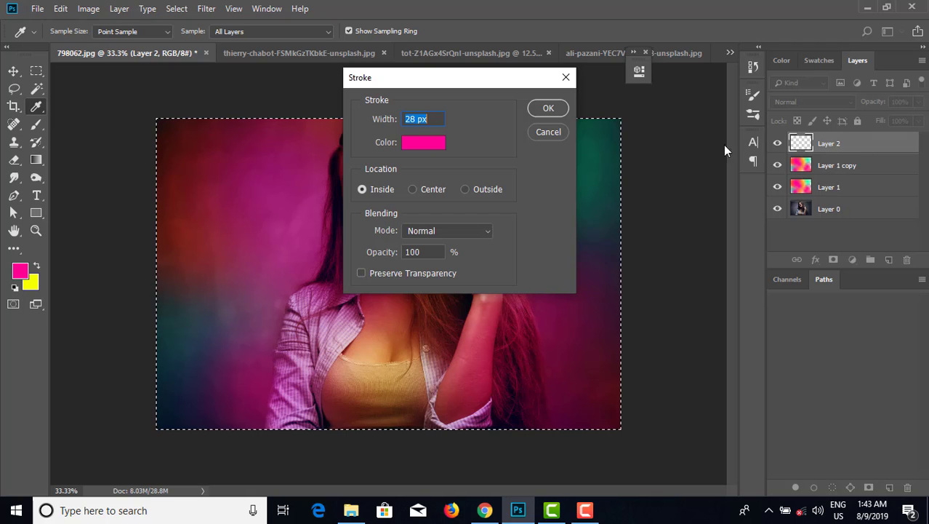
{"action": "left_click", "coordinate": [418, 144]}
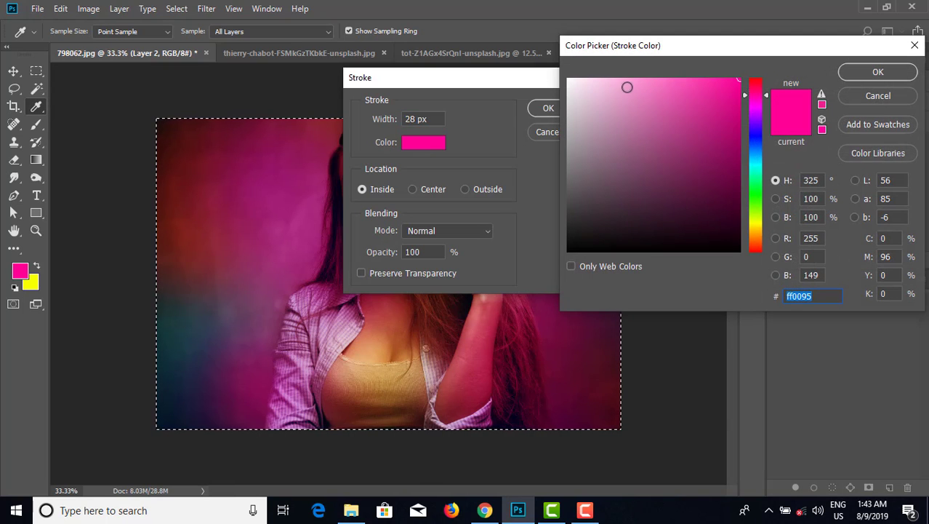
{"action": "left_click", "coordinate": [568, 79]}
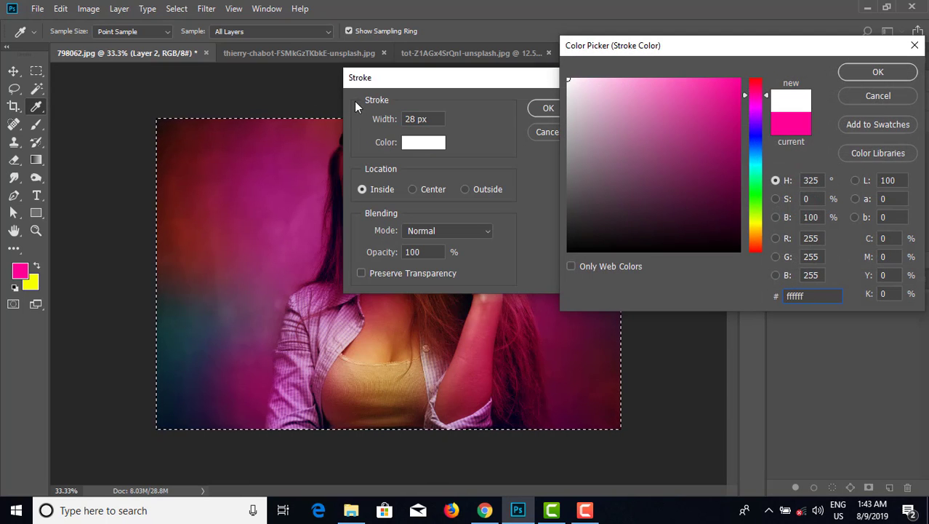
{"action": "left_click", "coordinate": [857, 78]}
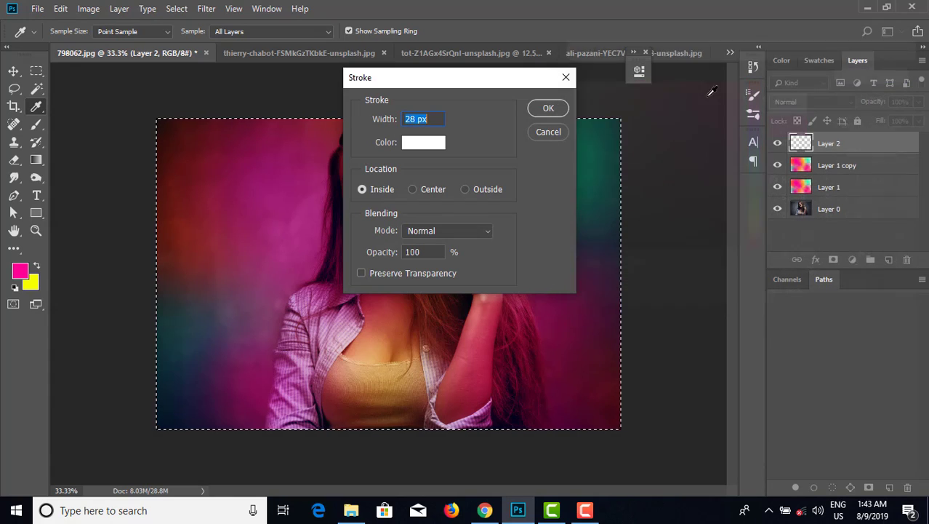
{"action": "left_click", "coordinate": [556, 109]}
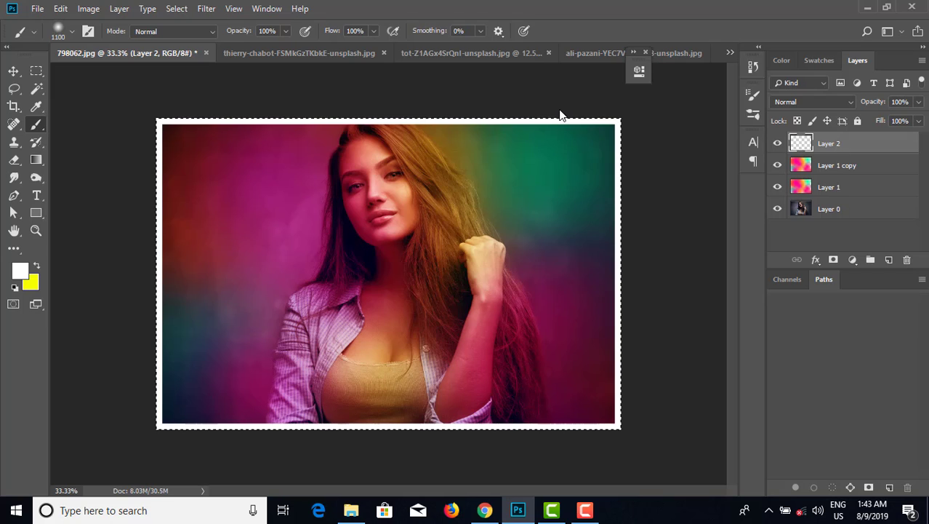
{"action": "key", "text": "ctrl+d"}
Preview the framed portrait in full screen, then switch to the butterfly photo document.
{"action": "key", "text": "f"}
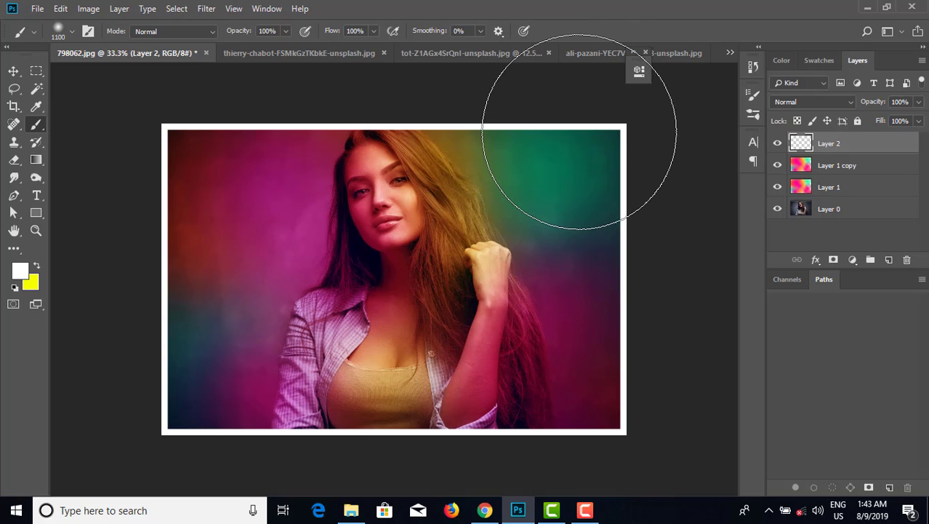
{"action": "key", "text": "f"}
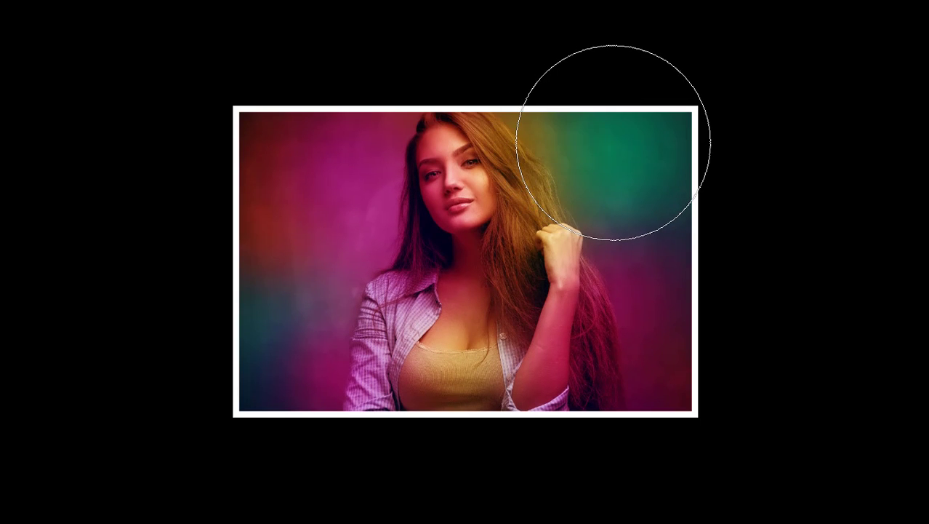
{"action": "key", "text": "ctrl+plus"}
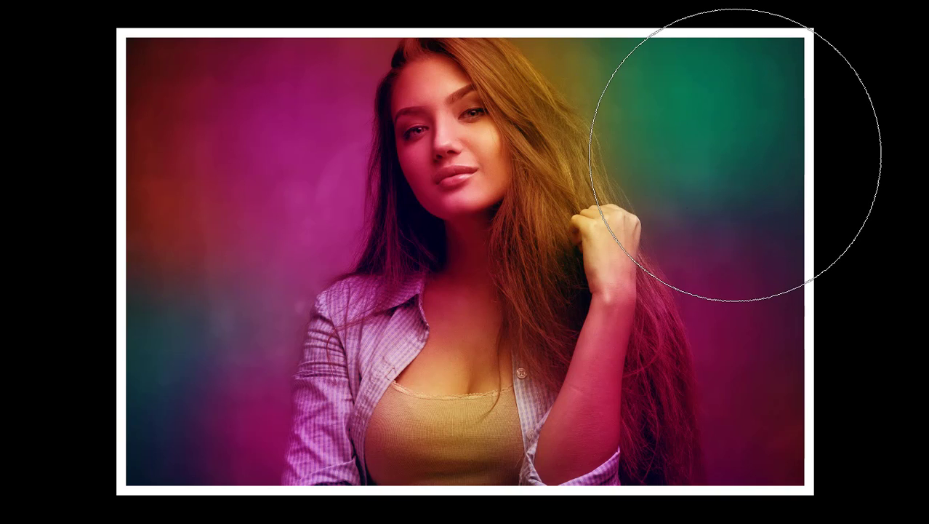
{"action": "key", "text": "f"}
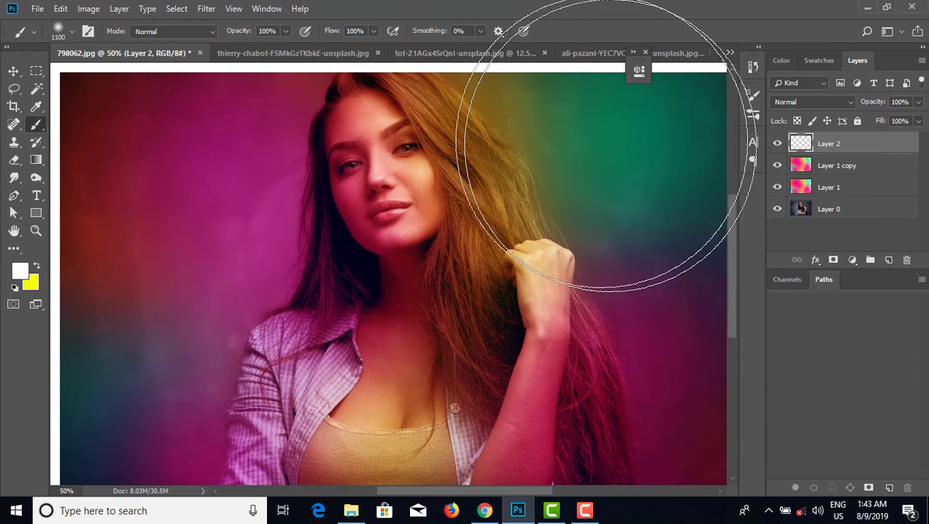
{"action": "left_click", "coordinate": [299, 52]}
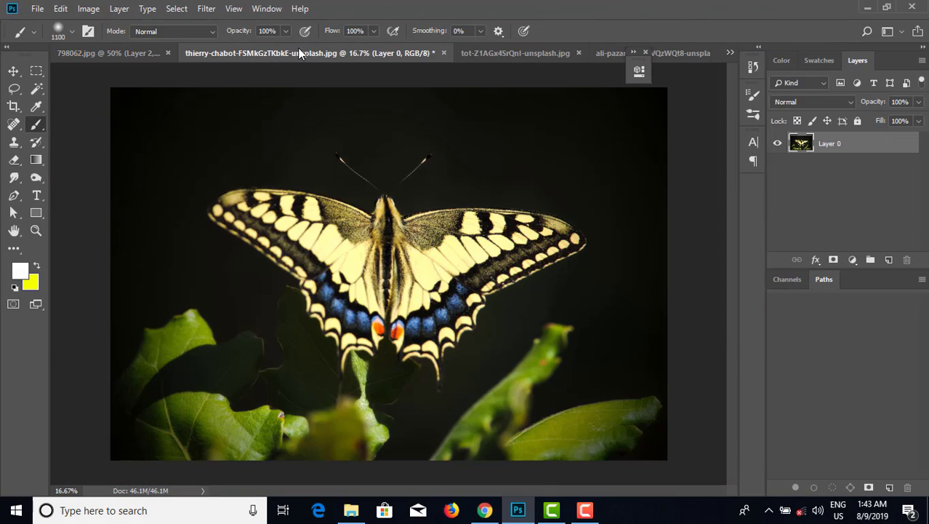
Add a new blank layer above the butterfly photo and swap the colors so yellow is the foreground.
{"action": "left_click", "coordinate": [120, 54]}
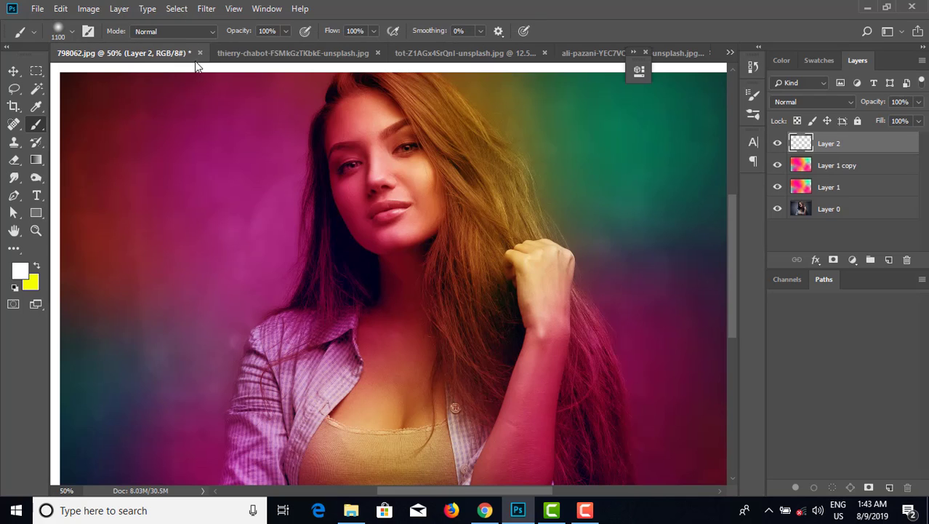
{"action": "left_click", "coordinate": [288, 54]}
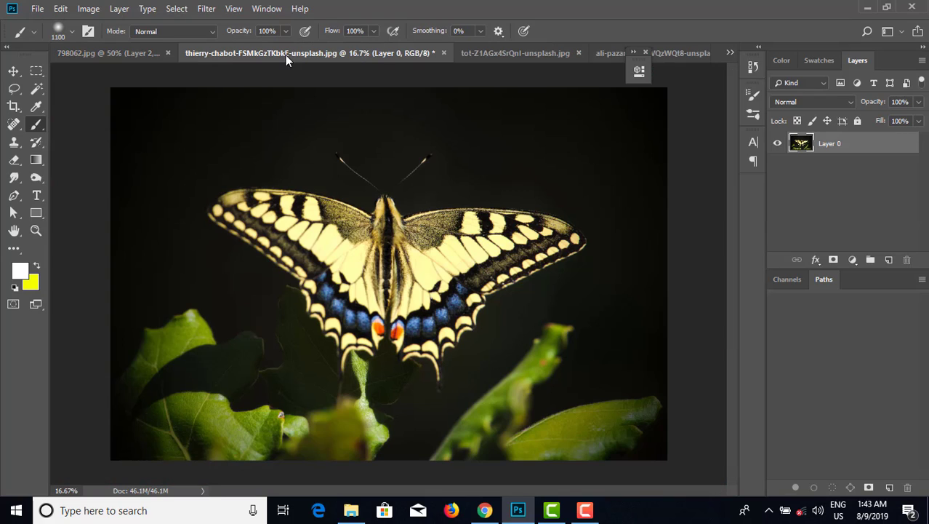
{"action": "left_click", "coordinate": [888, 259]}
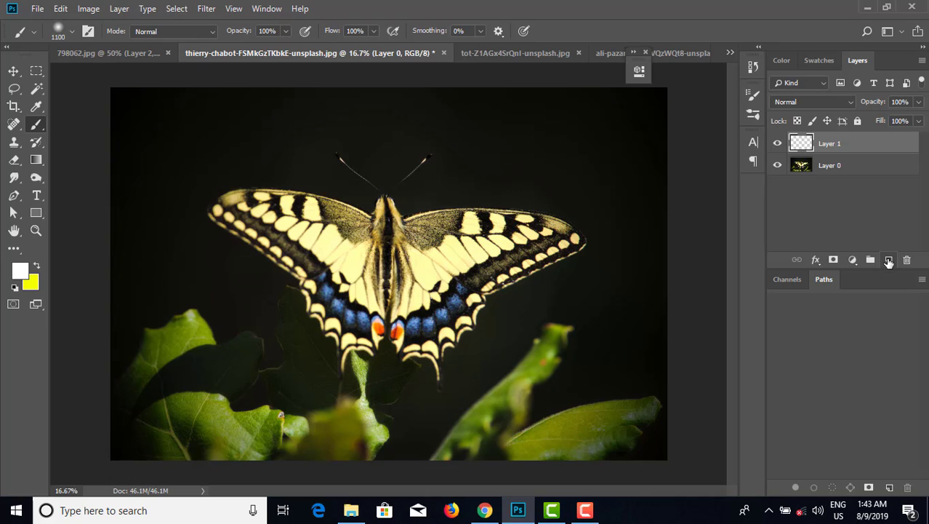
{"action": "left_click", "coordinate": [37, 267]}
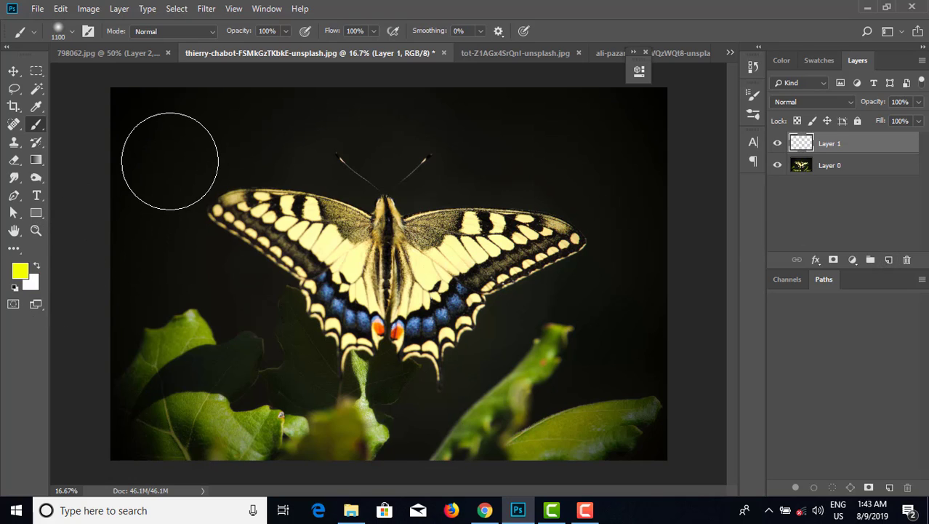
Enlarge the brush to 2500 px and paint soft yellow spots in the upper-left, upper-right and lower-right areas.
{"action": "key", "text": "bracketright"}
{"action": "key", "text": "bracketright"}
{"action": "key", "text": "bracketright"}
{"action": "key", "text": "bracketright"}
{"action": "key", "text": "bracketright"}
{"action": "key", "text": "bracketright"}
{"action": "key", "text": "bracketright"}
{"action": "key", "text": "bracketright"}
{"action": "key", "text": "bracketright"}
{"action": "key", "text": "bracketright"}
{"action": "key", "text": "bracketright"}
{"action": "key", "text": "bracketright"}
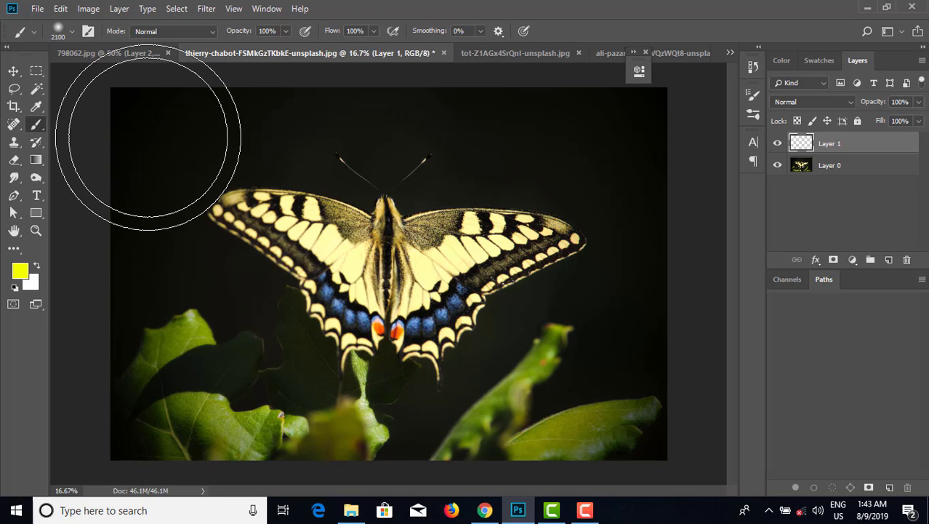
{"action": "key", "text": "bracketright"}
{"action": "key", "text": "bracketright"}
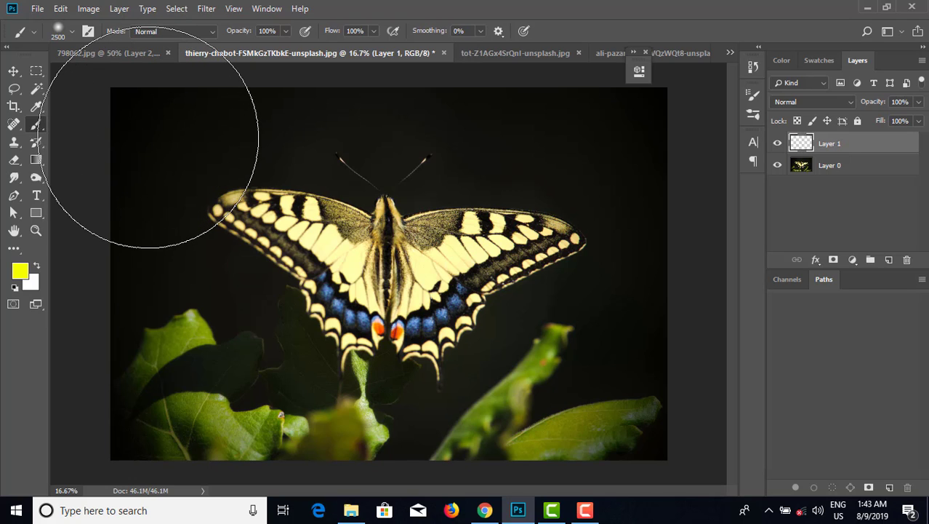
{"action": "left_click", "coordinate": [149, 137]}
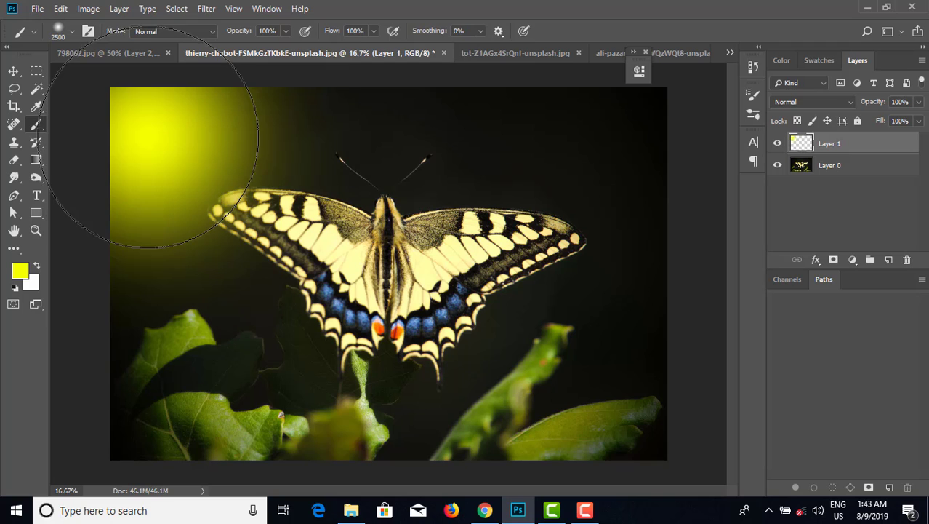
{"action": "left_click", "coordinate": [611, 367]}
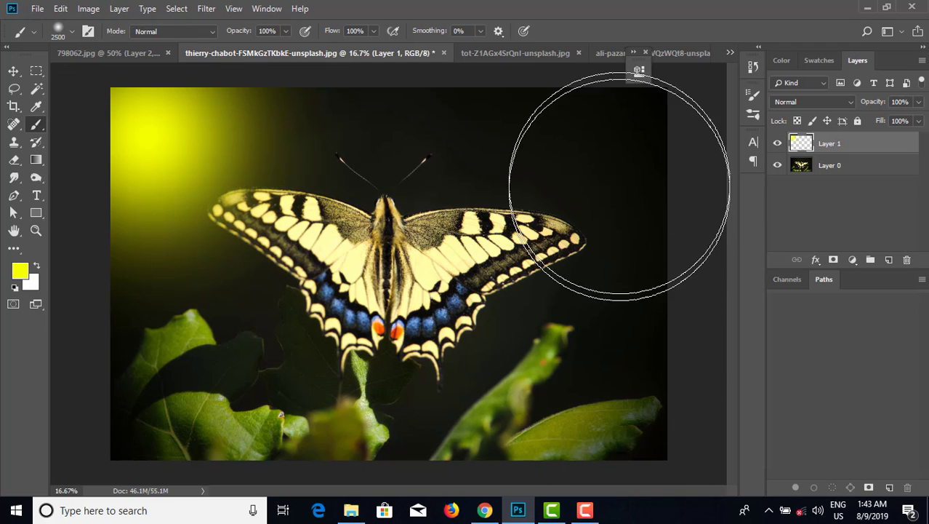
{"action": "left_click", "coordinate": [617, 172]}
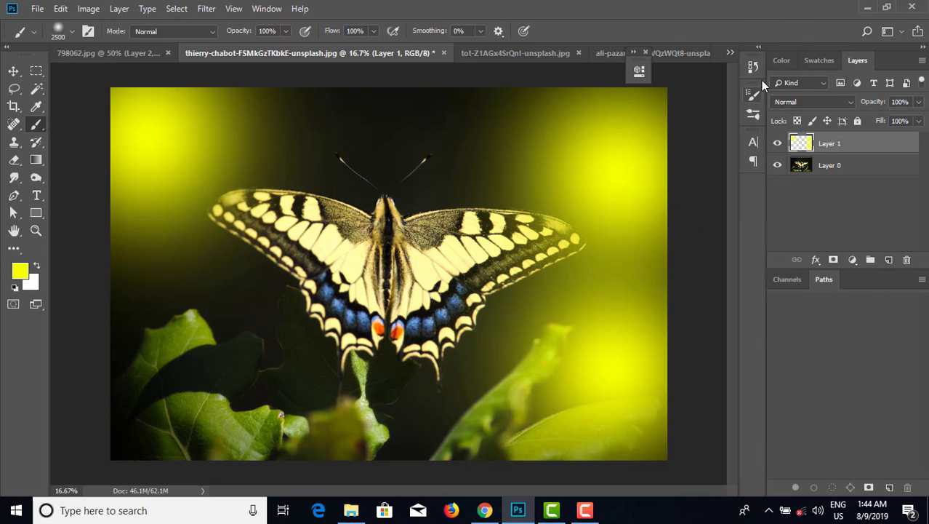
Pick magenta as the foreground color and paint magenta spots at the lower left, top center and bottom center.
{"action": "left_click", "coordinate": [781, 62]}
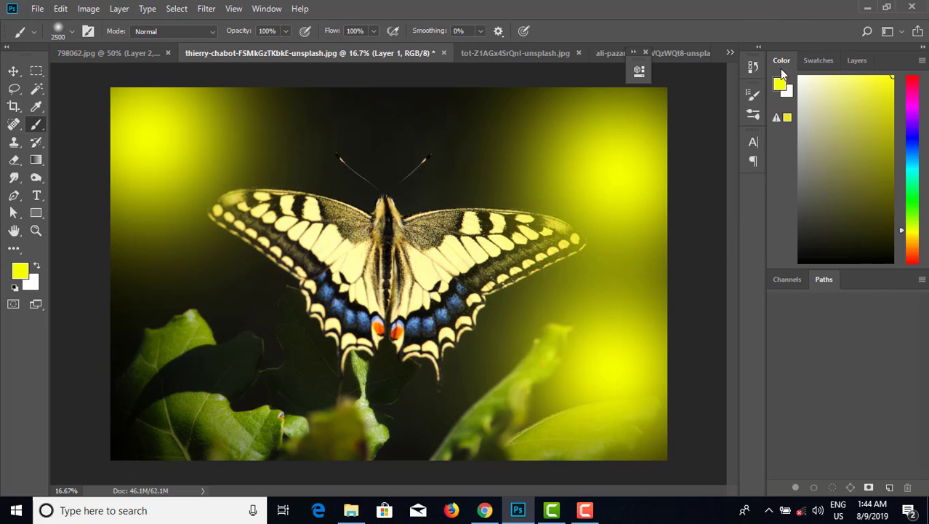
{"action": "left_click", "coordinate": [914, 91]}
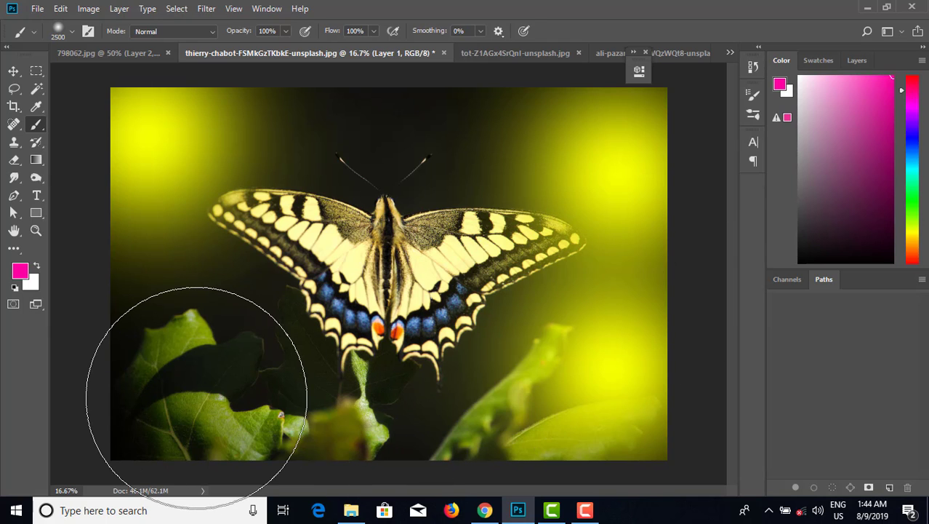
{"action": "left_click", "coordinate": [196, 396]}
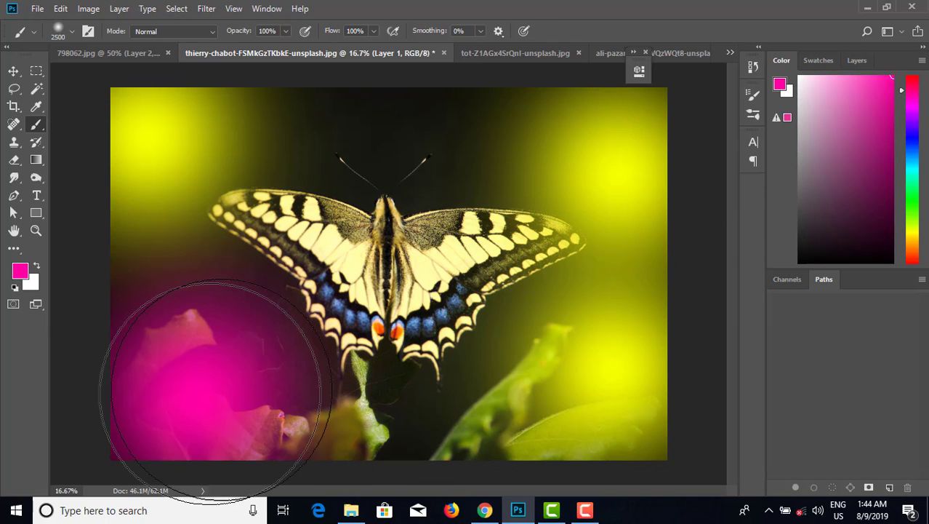
{"action": "left_click", "coordinate": [400, 138]}
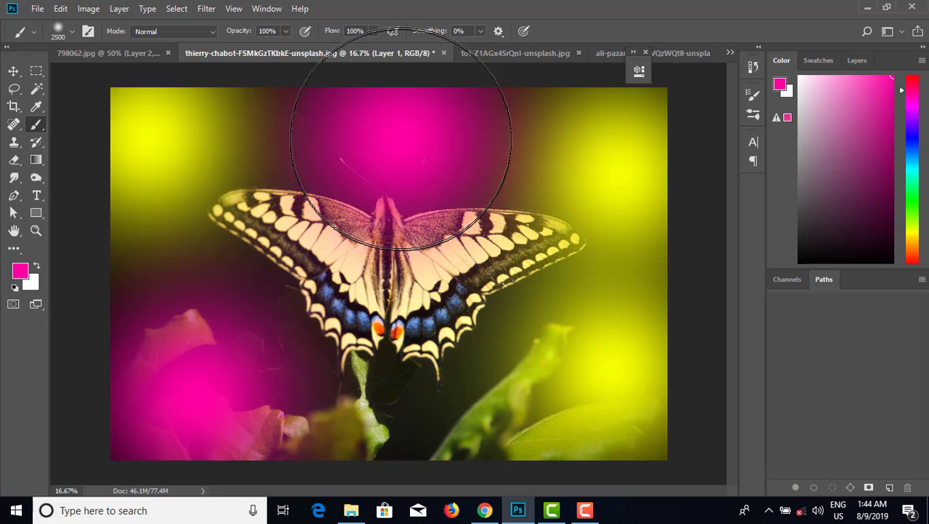
{"action": "left_click", "coordinate": [405, 408]}
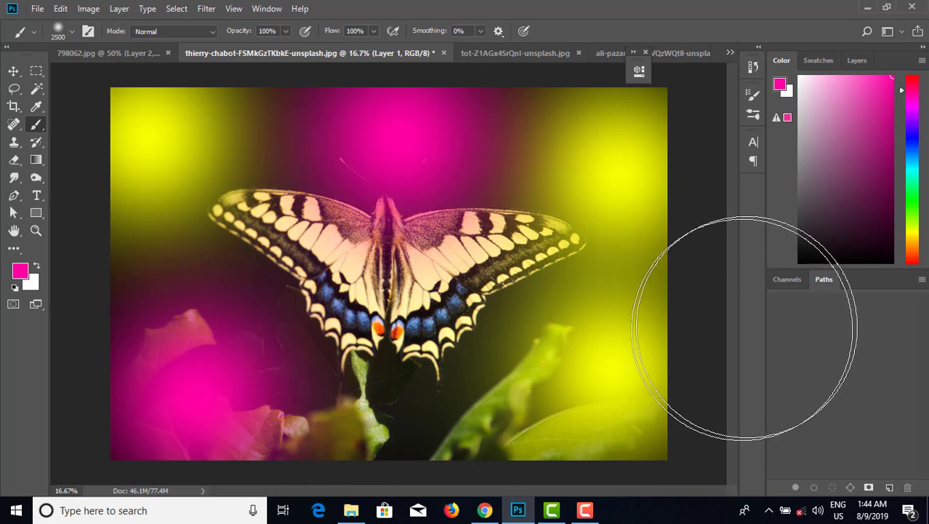
Pick cyan and paint it across the butterfly's body and wings.
{"action": "left_click", "coordinate": [915, 170]}
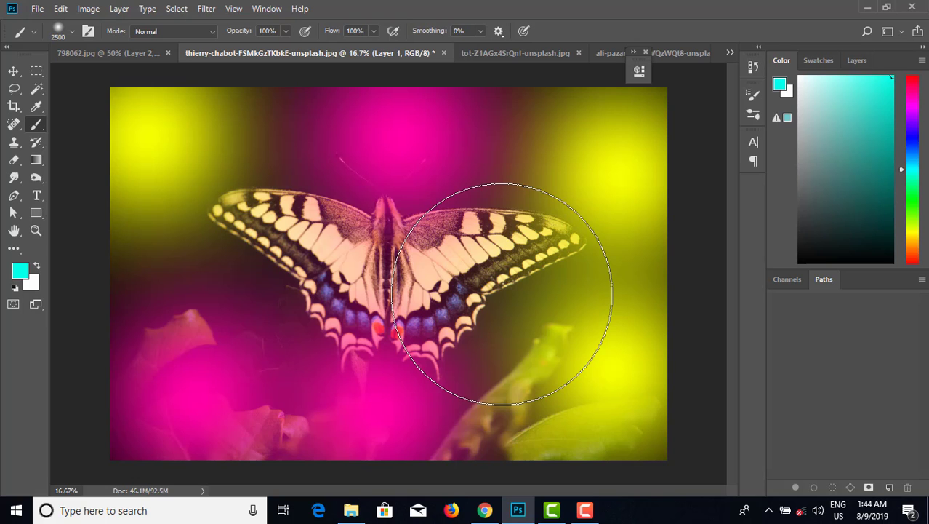
{"action": "left_click_drag", "start_coordinate": [502, 293], "coordinate": [447, 280]}
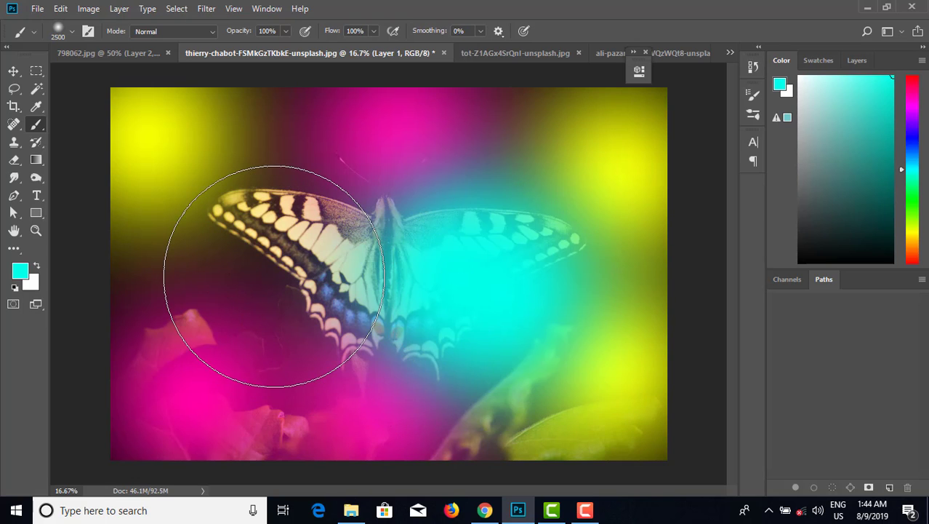
{"action": "left_click_drag", "start_coordinate": [249, 260], "coordinate": [245, 245]}
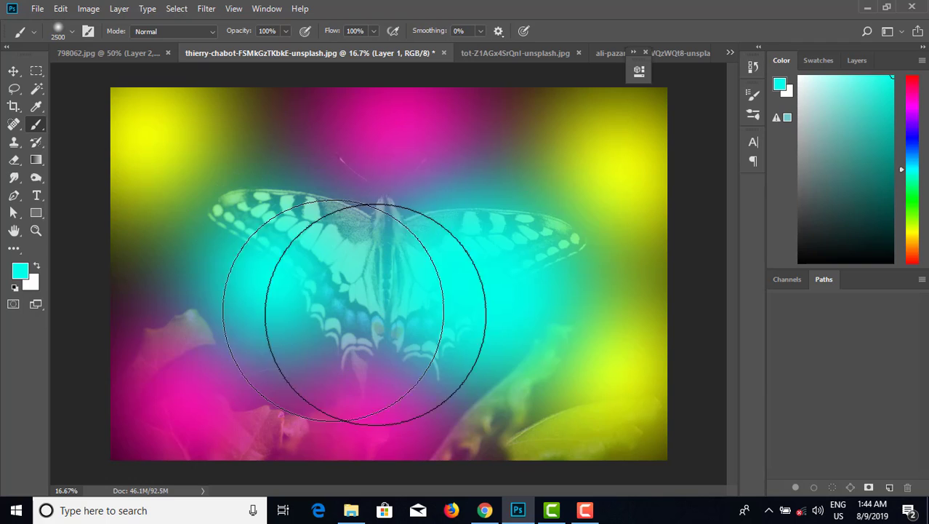
Pick orange and paint spots at the lower right and upper left, plus a magenta spot over the right wing.
{"action": "left_click", "coordinate": [916, 256]}
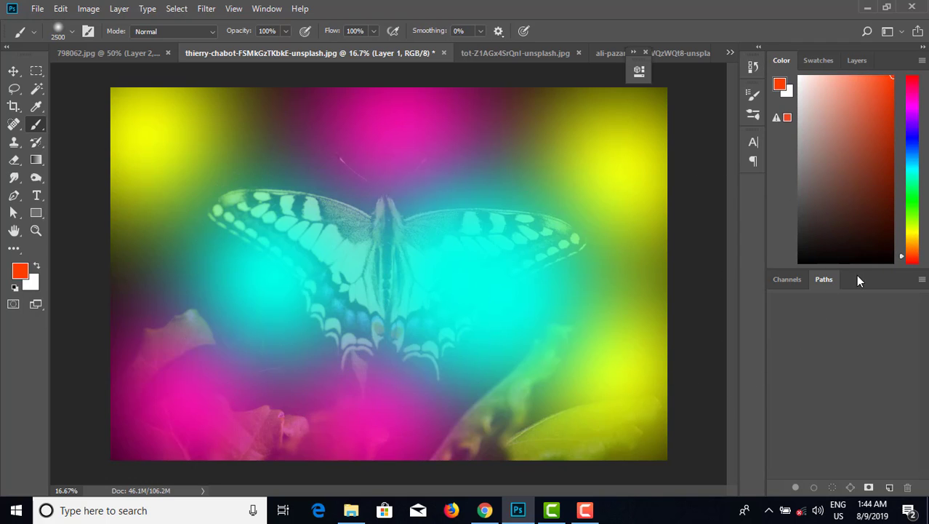
{"action": "left_click_drag", "start_coordinate": [903, 255], "coordinate": [902, 248]}
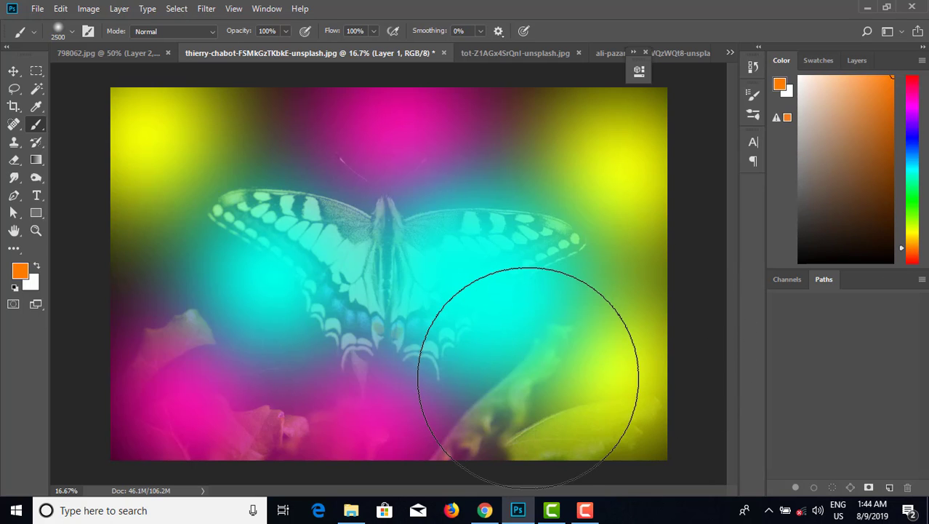
{"action": "left_click", "coordinate": [526, 370]}
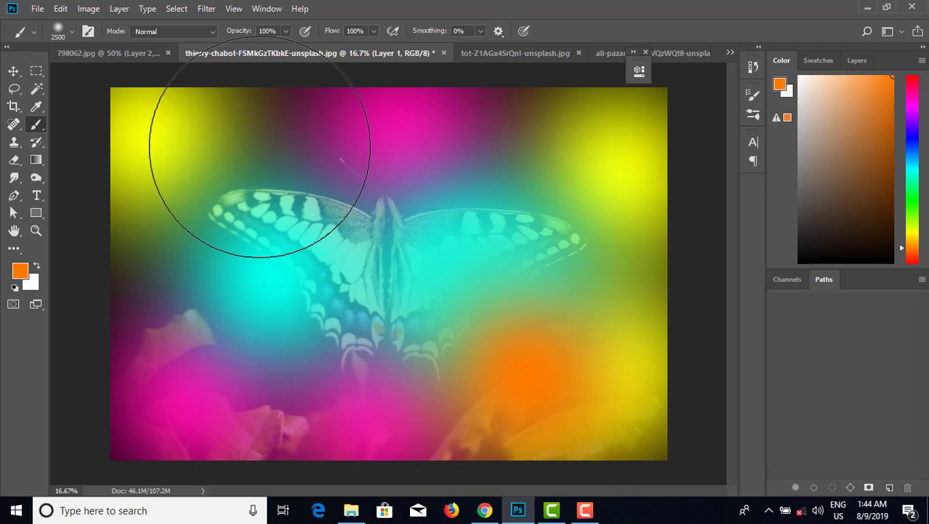
{"action": "left_click", "coordinate": [262, 145]}
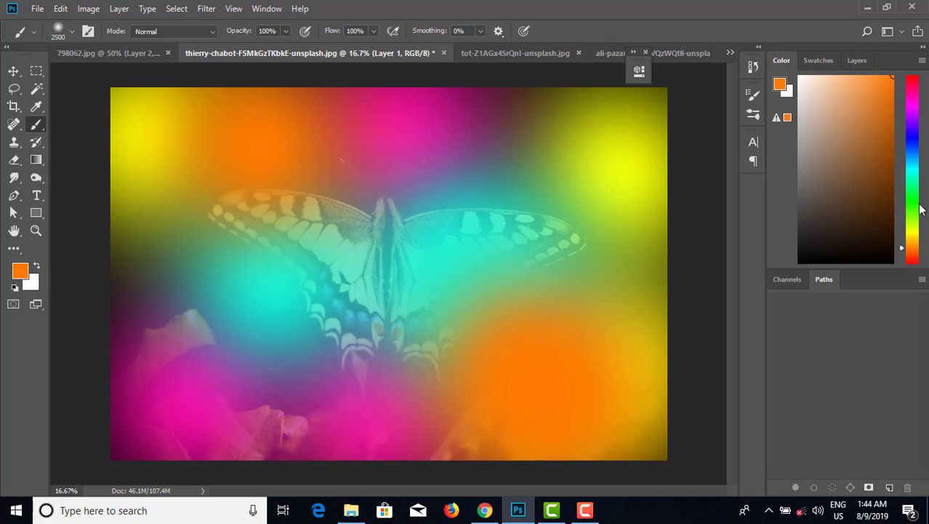
{"action": "left_click", "coordinate": [916, 95]}
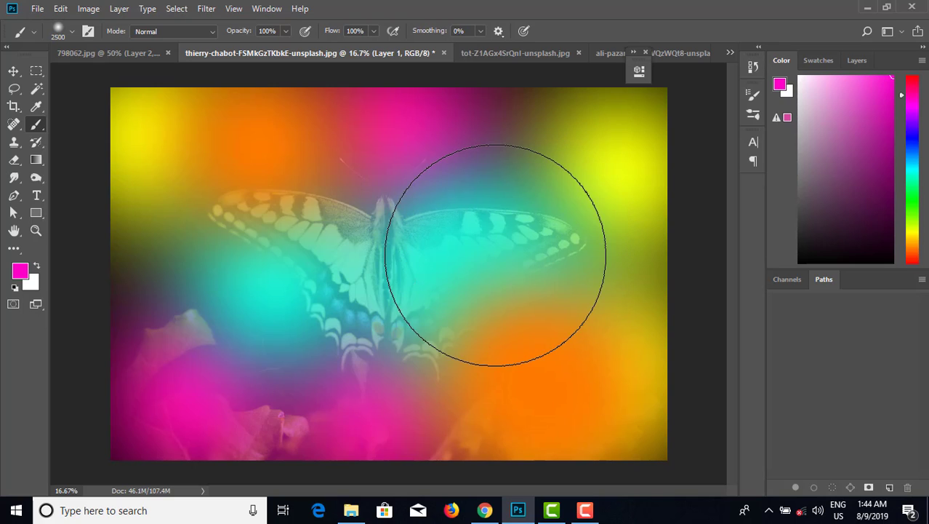
{"action": "left_click", "coordinate": [495, 255]}
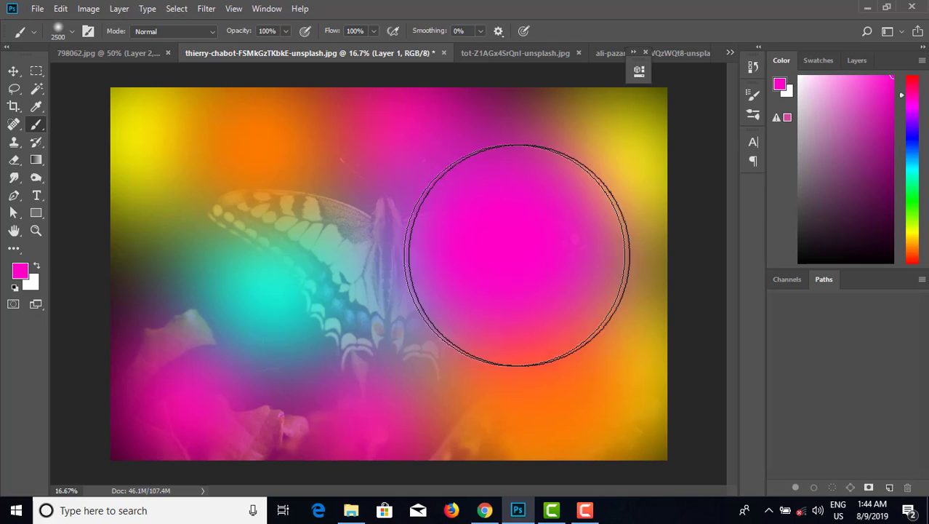
Set the painted layer's blend mode to Soft Light.
{"action": "left_click", "coordinate": [857, 62]}
{"action": "left_click", "coordinate": [808, 104]}
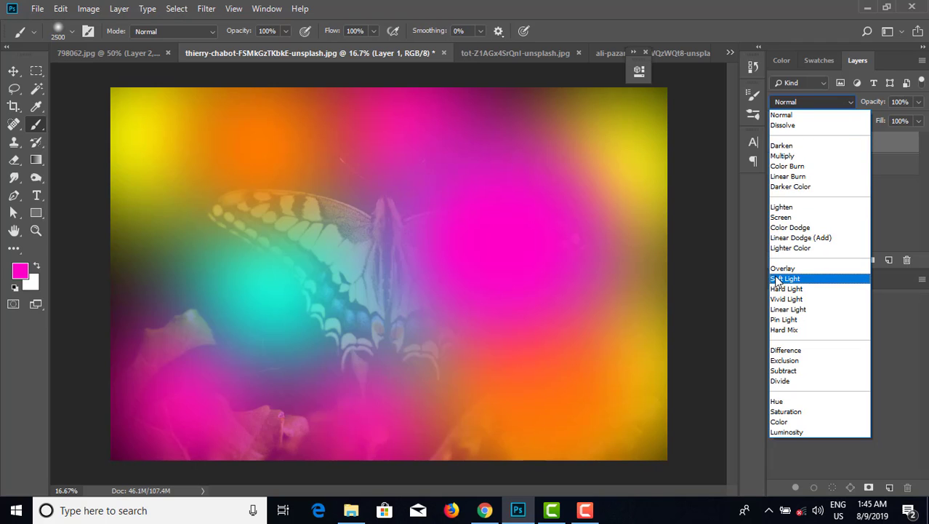
{"action": "left_click", "coordinate": [776, 279]}
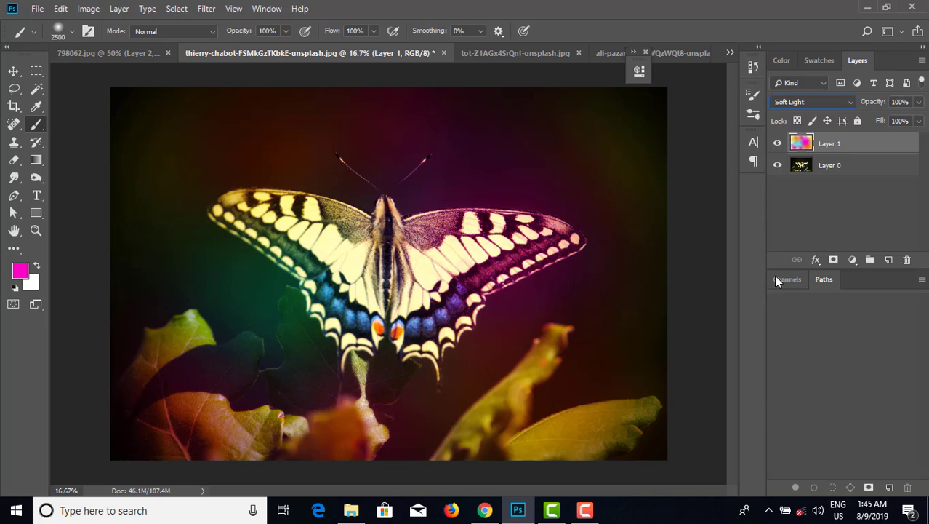
{"action": "left_click", "coordinate": [853, 235]}
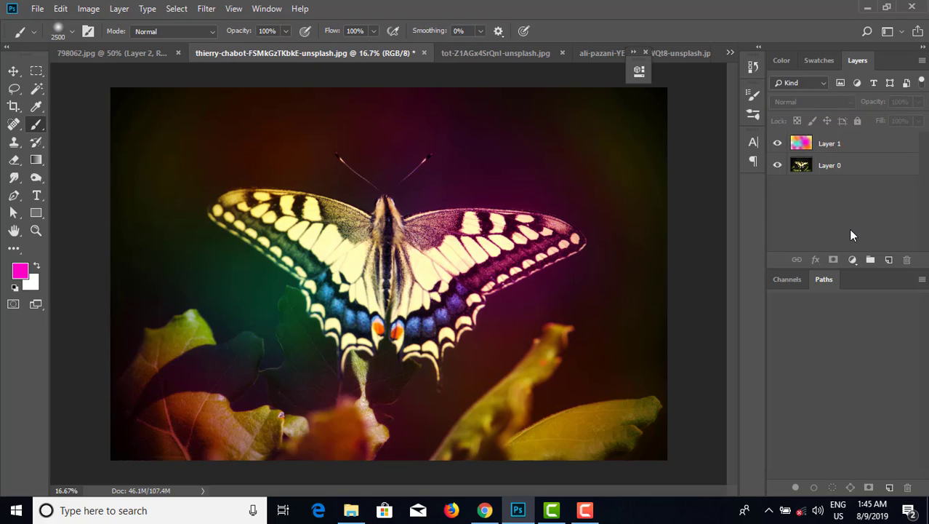
{"action": "left_click", "coordinate": [853, 146]}
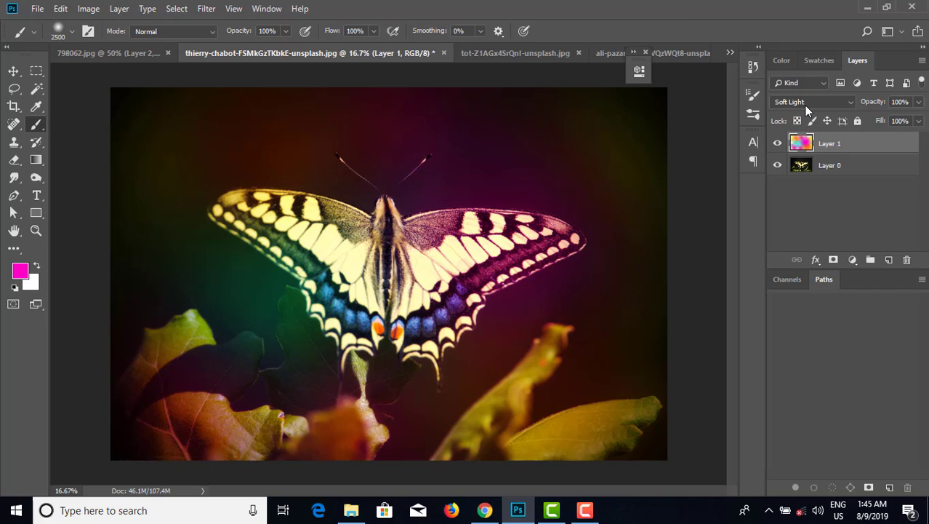
Duplicate the Soft Light paint layer and set the copy's opacity to 36%.
{"action": "key", "text": "ctrl+j"}
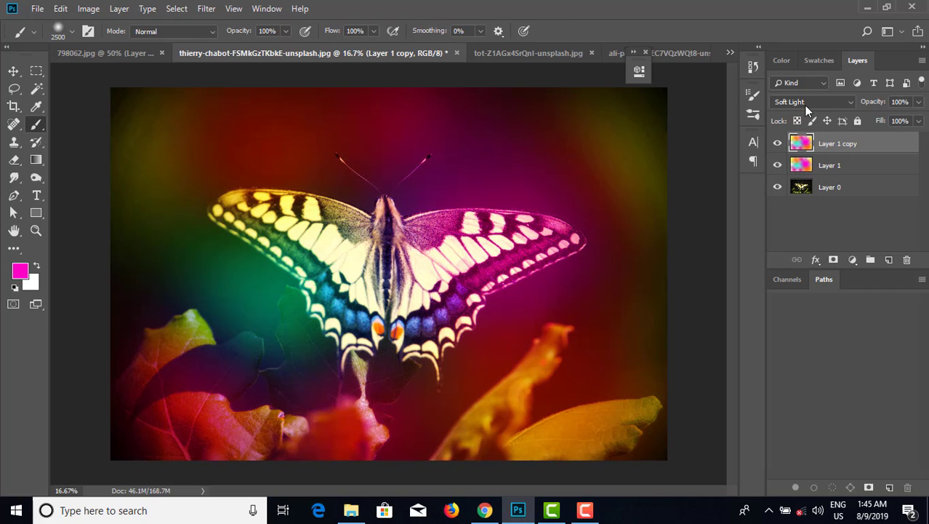
{"action": "left_click", "coordinate": [919, 102]}
{"action": "left_click_drag", "start_coordinate": [883, 117], "coordinate": [870, 114]}
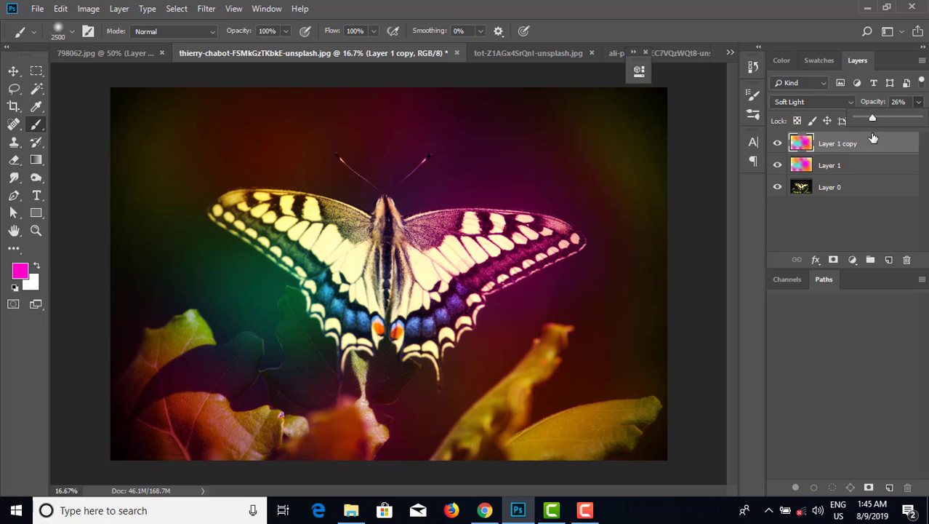
{"action": "left_click_drag", "start_coordinate": [871, 119], "coordinate": [877, 117]}
Toggle the paint layers' visibility to compare, and set the copy's opacity to 20%.
{"action": "left_click", "coordinate": [777, 166]}
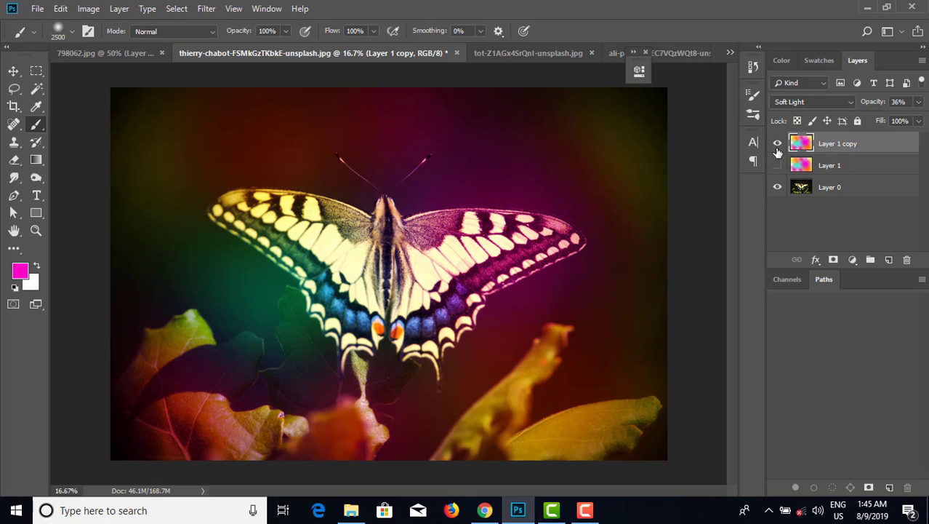
{"action": "left_click", "coordinate": [777, 143]}
{"action": "left_click", "coordinate": [777, 165]}
{"action": "left_click", "coordinate": [777, 143]}
{"action": "left_click", "coordinate": [919, 105]}
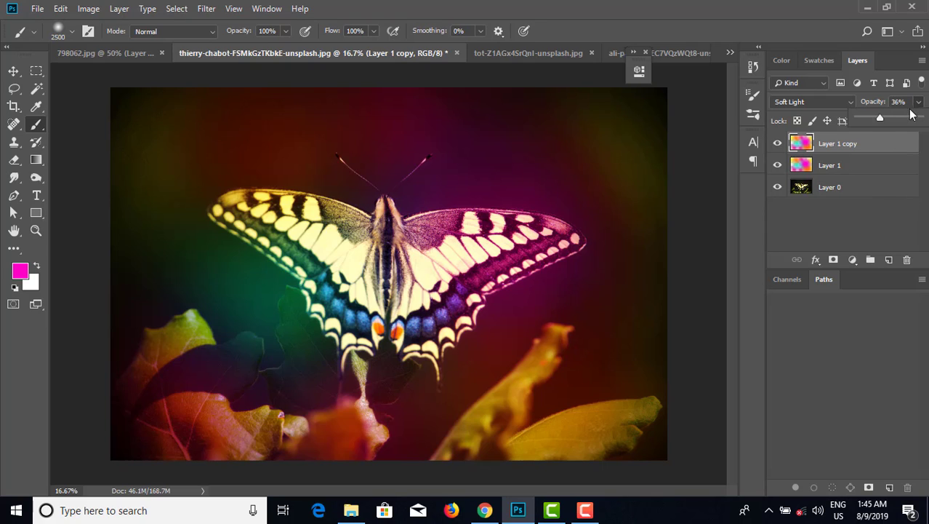
{"action": "left_click", "coordinate": [869, 119]}
{"action": "left_click", "coordinate": [777, 143]}
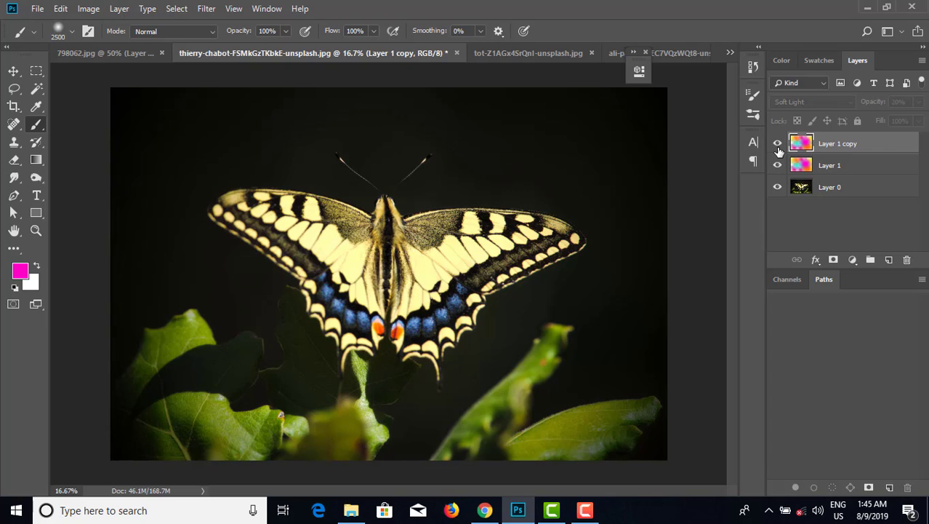
{"action": "left_click", "coordinate": [778, 143]}
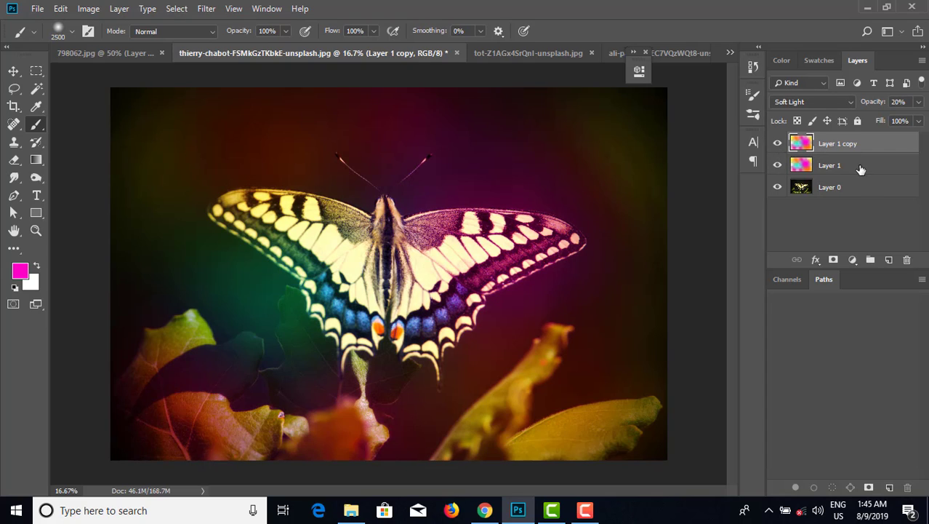
Create a new blank layer on top and select the whole canvas.
{"action": "left_click", "coordinate": [888, 261]}
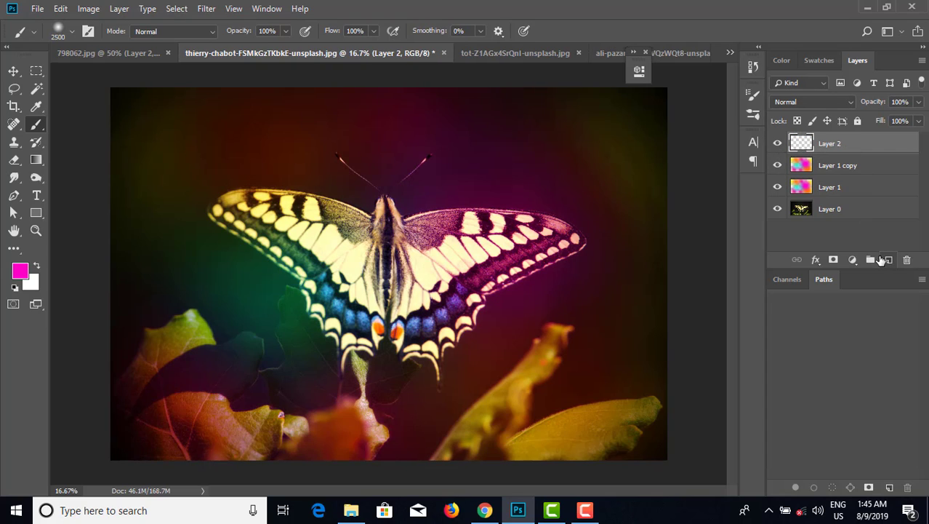
{"action": "key", "text": "ctrl+a"}
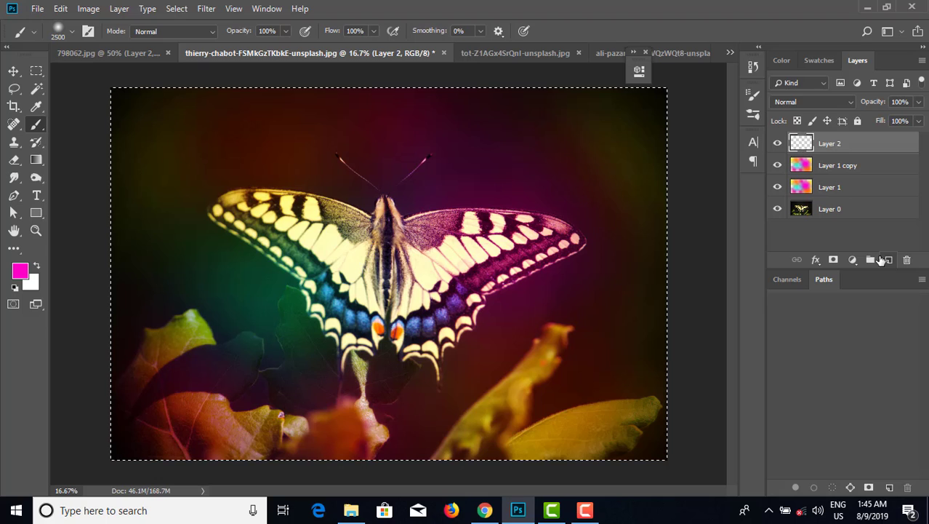
Stroke the selection with a 28 px white line inside the canvas edge, then deselect.
{"action": "left_click", "coordinate": [60, 9]}
{"action": "left_click", "coordinate": [95, 233]}
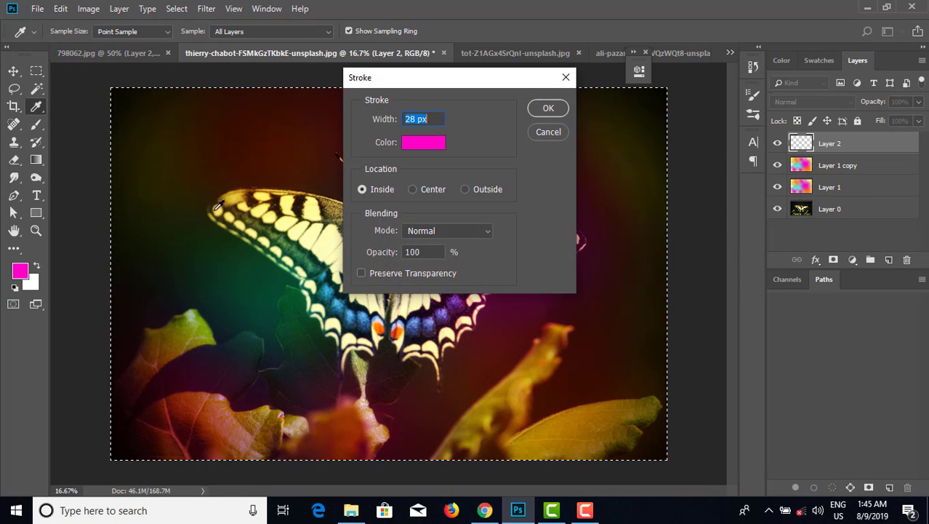
{"action": "left_click", "coordinate": [409, 146]}
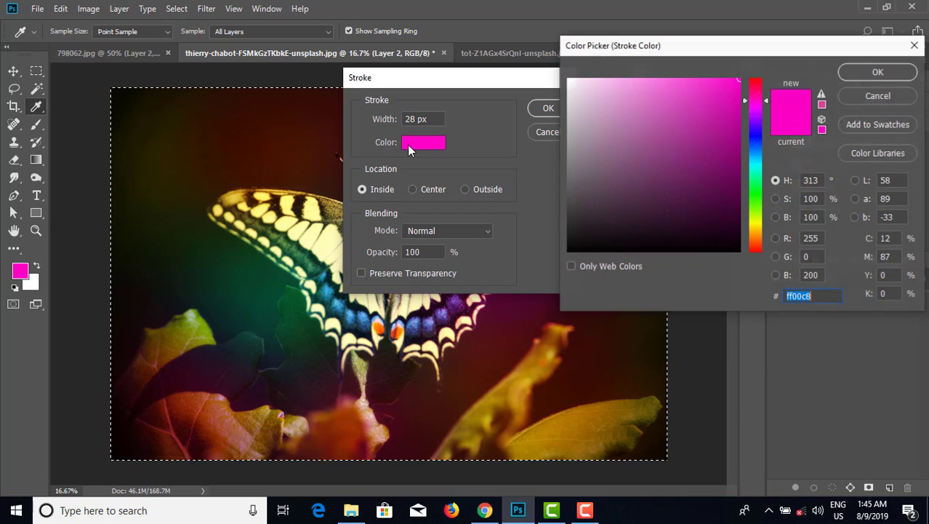
{"action": "left_click", "coordinate": [569, 80]}
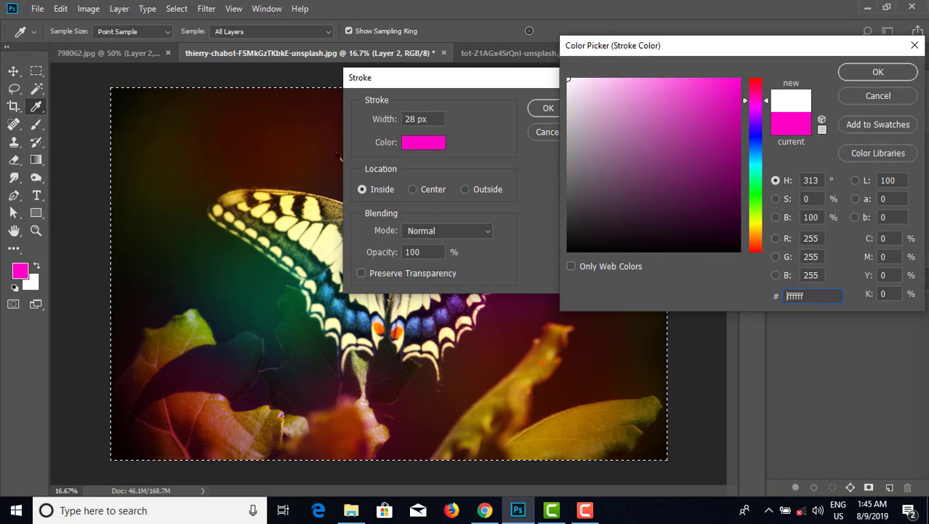
{"action": "left_click", "coordinate": [877, 73]}
{"action": "left_click", "coordinate": [542, 109]}
{"action": "key", "text": "b"}
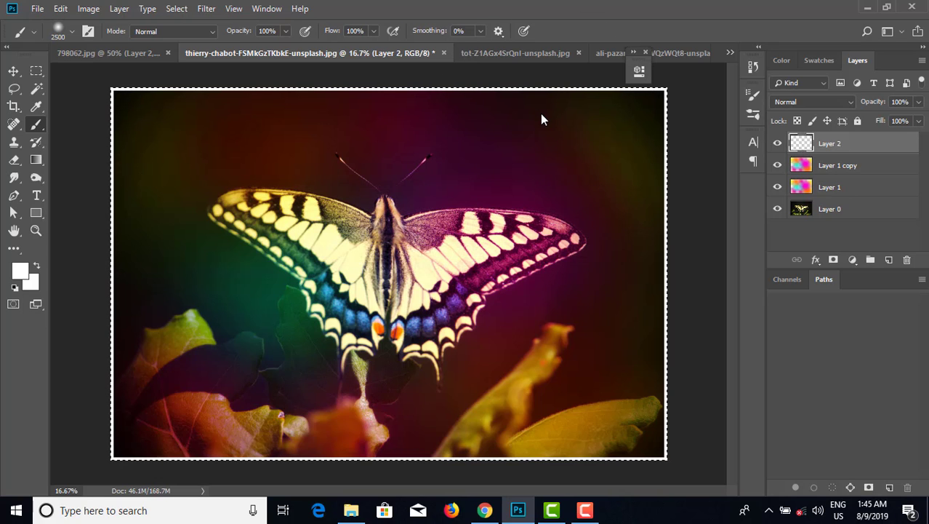
{"action": "key", "text": "ctrl+d"}
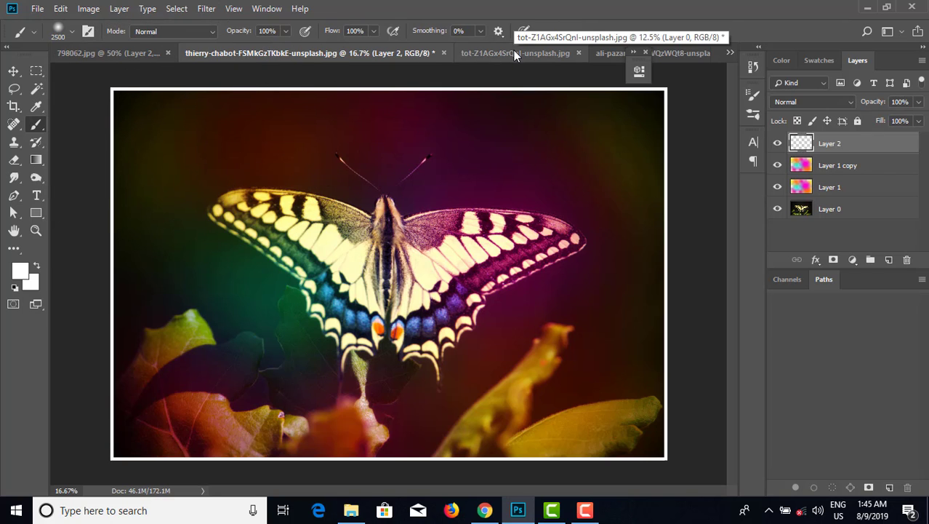
View the framed butterfly photo in full-screen mode.
{"action": "key", "text": "f"}
{"action": "key", "text": "f"}
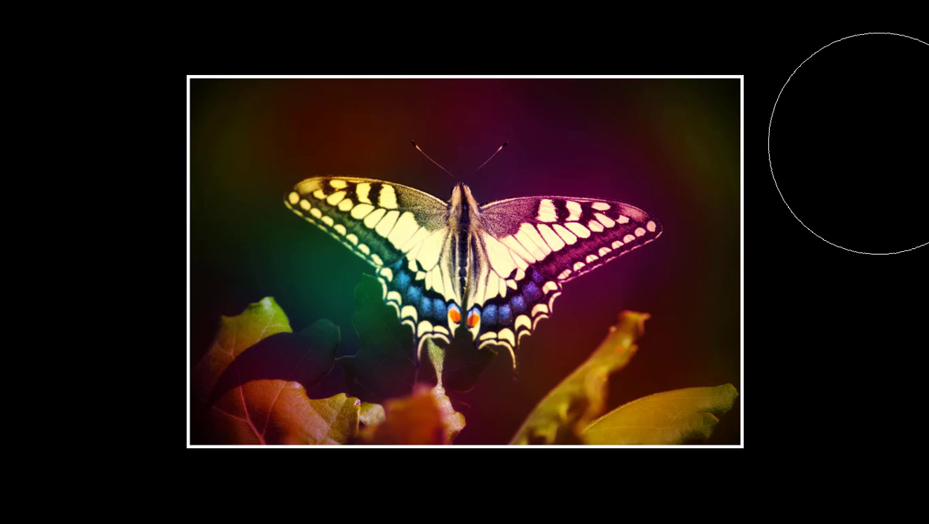
{"action": "key", "text": "ctrl+plus"}
{"action": "key", "text": "ctrl+minus"}
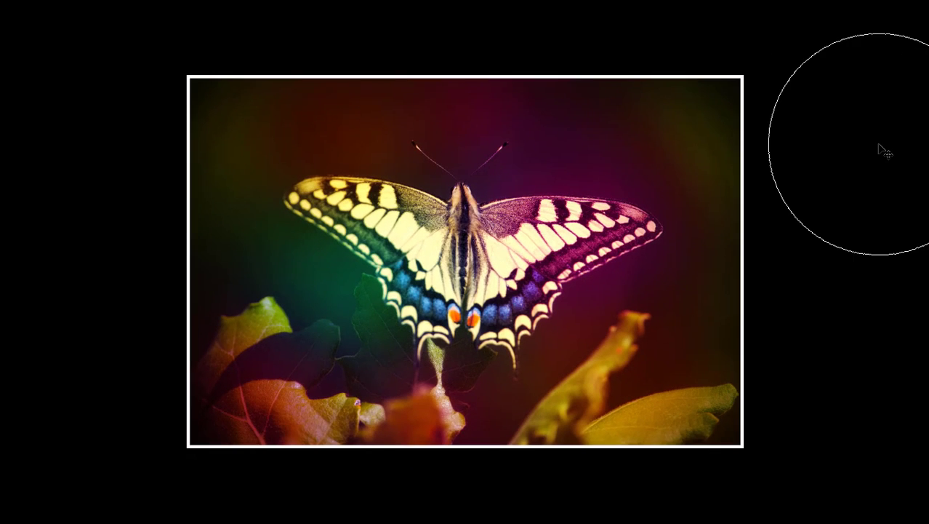
{"action": "key", "text": "f"}
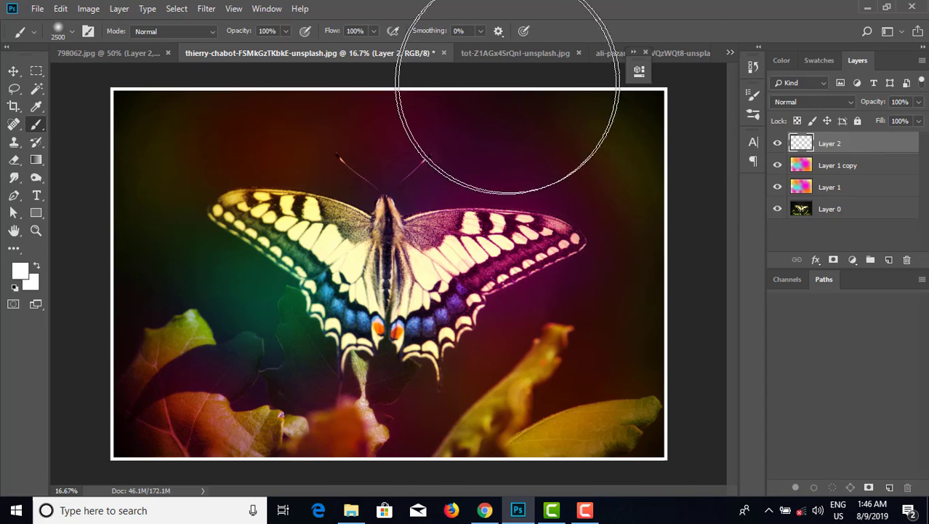
On the portrait photo, add a new layer and paint large pink strokes over the left side with a 2800 px brush.
{"action": "left_click", "coordinate": [499, 53]}
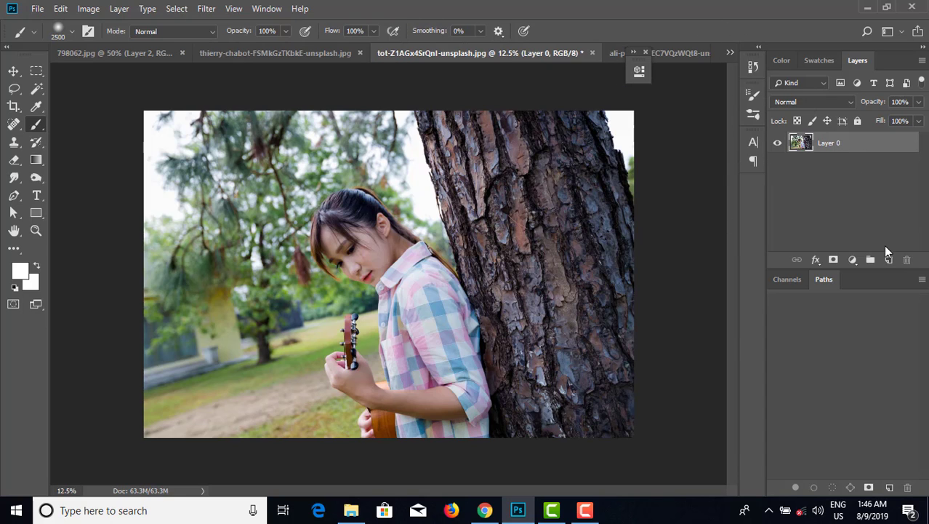
{"action": "left_click", "coordinate": [888, 260]}
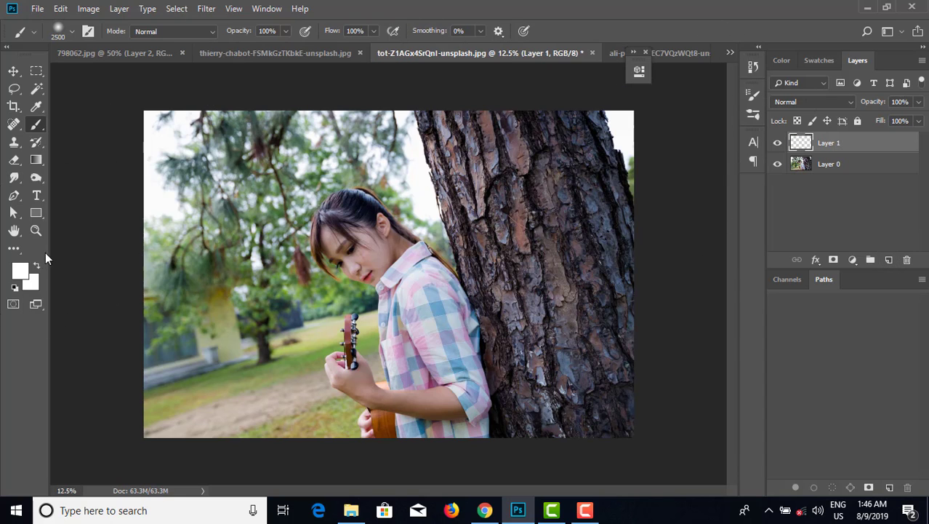
{"action": "left_click", "coordinate": [783, 62]}
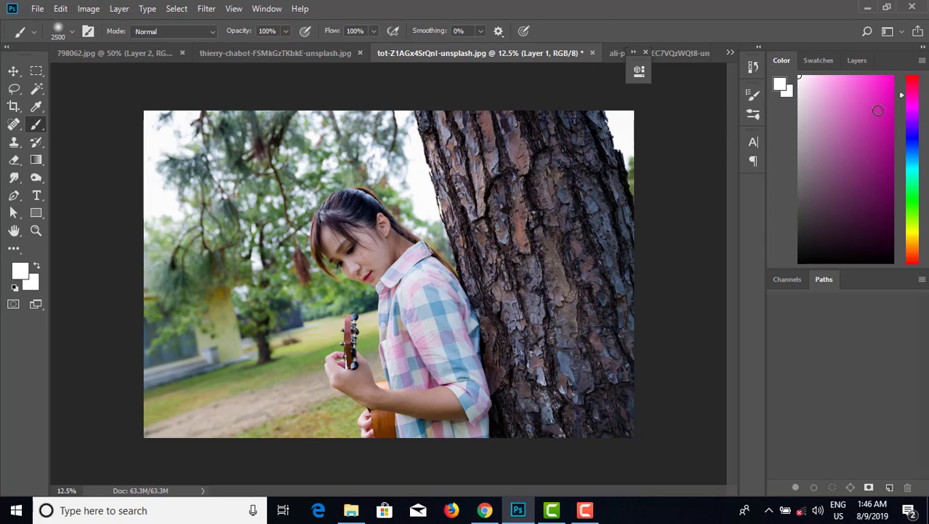
{"action": "left_click", "coordinate": [892, 76]}
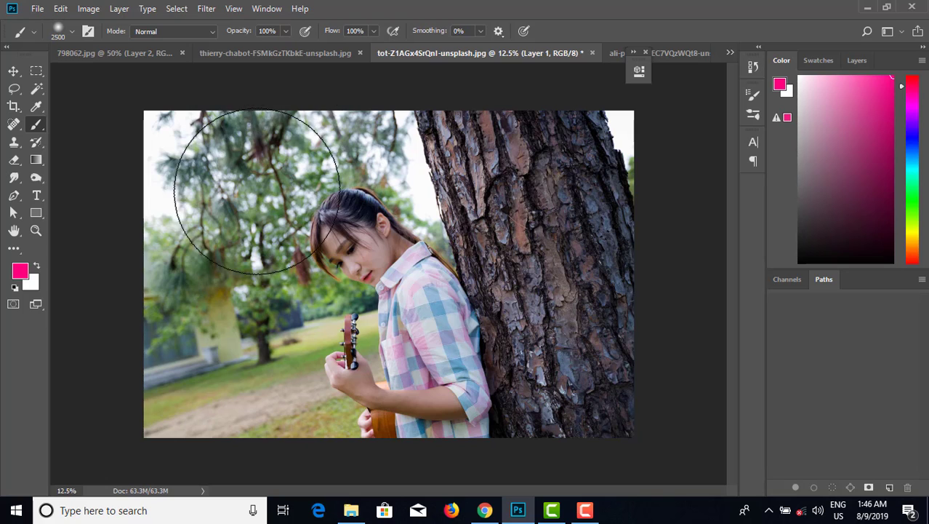
{"action": "key", "text": "bracketright"}
{"action": "key", "text": "bracketright"}
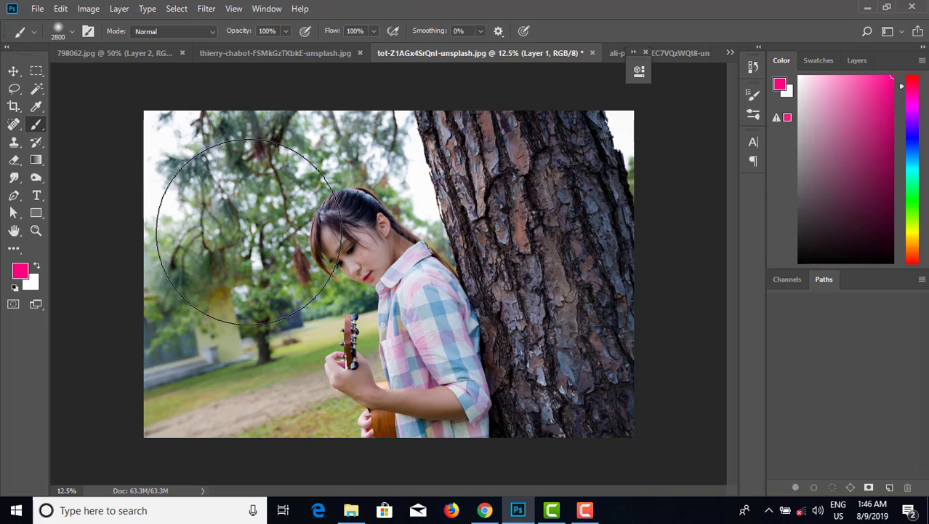
{"action": "key", "text": "bracketright"}
{"action": "key", "text": "ctrl+plus"}
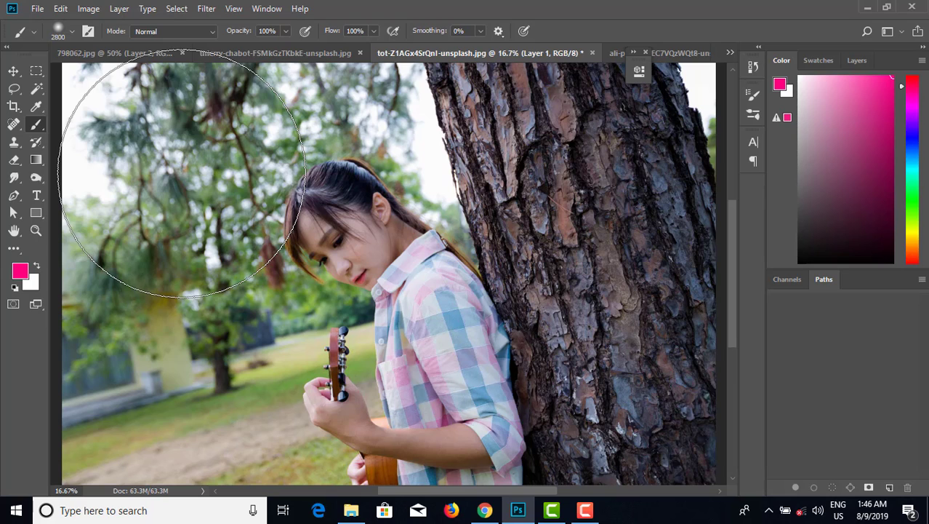
{"action": "mouse_move", "coordinate": [182, 173]}
{"action": "left_mouse_down"}
{"action": "mouse_move", "coordinate": [190, 201]}
{"action": "mouse_move", "coordinate": [187, 166]}
{"action": "mouse_move", "coordinate": [197, 245]}
{"action": "mouse_move", "coordinate": [206, 246]}
{"action": "left_mouse_up"}
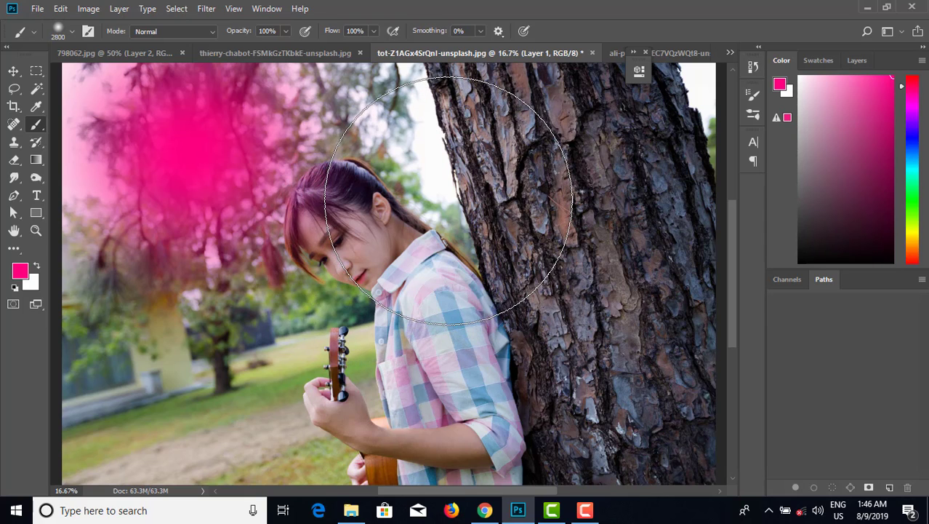
{"action": "left_click", "coordinate": [448, 200]}
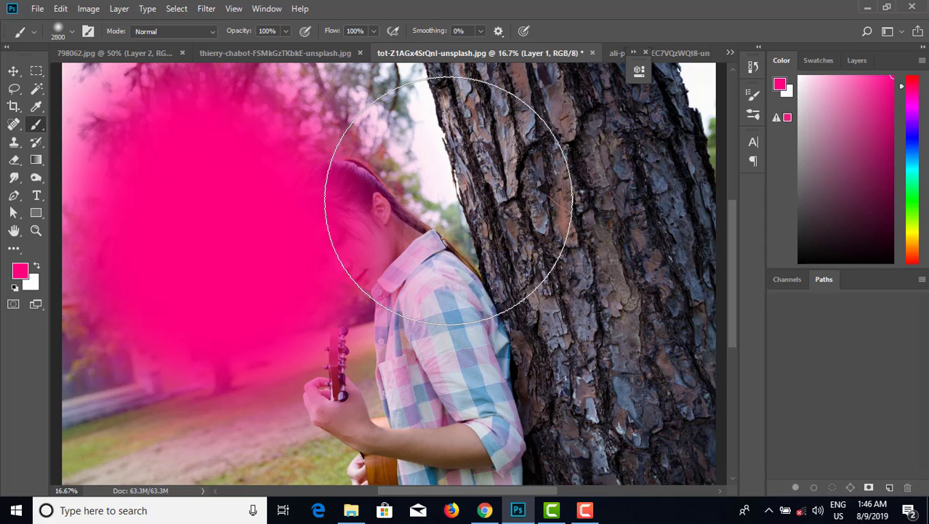
Paint yellow patches over the girl's head, the lower tree trunk and the top of the image.
{"action": "left_click", "coordinate": [914, 234]}
{"action": "left_click", "coordinate": [914, 230]}
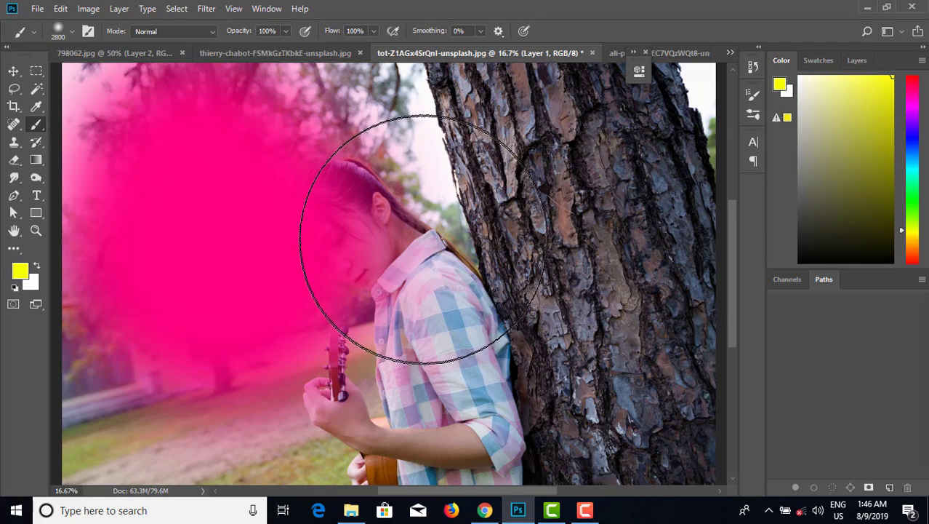
{"action": "left_click", "coordinate": [423, 239]}
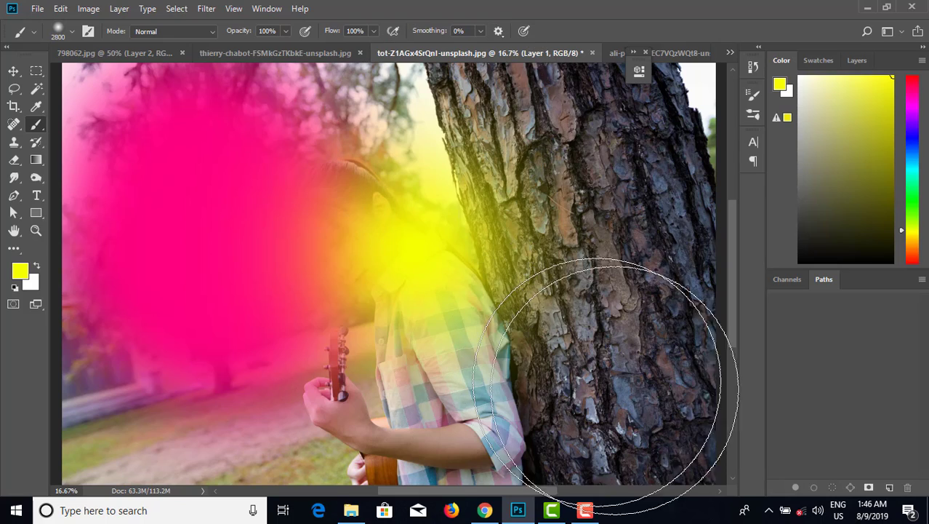
{"action": "left_click", "coordinate": [625, 392]}
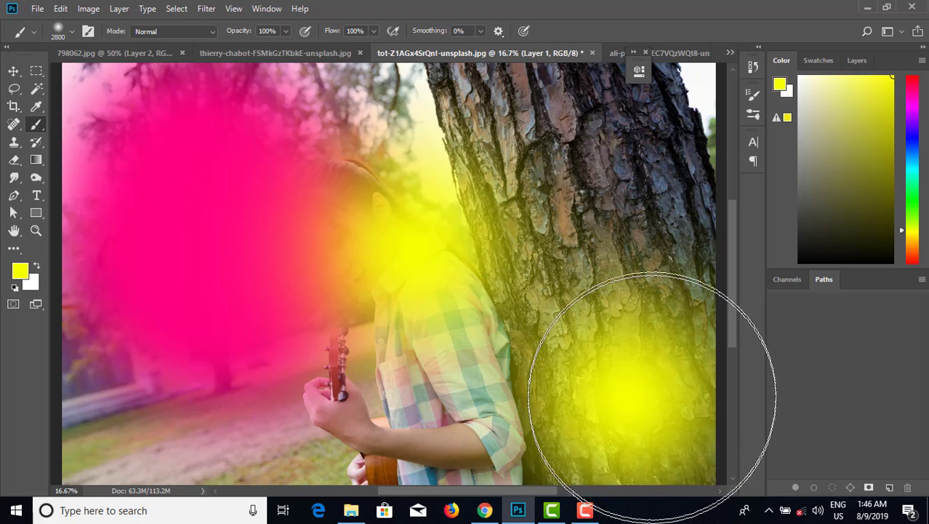
{"action": "left_click", "coordinate": [647, 98]}
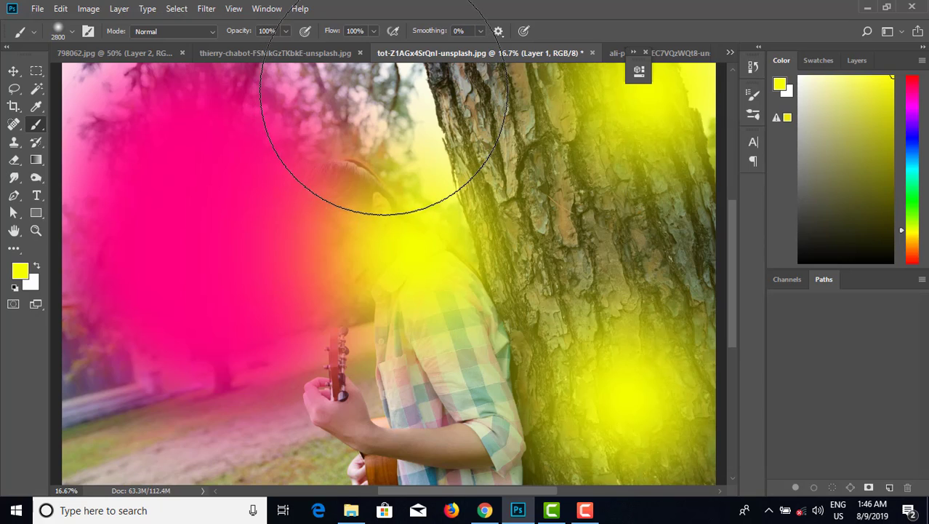
{"action": "left_click", "coordinate": [384, 91]}
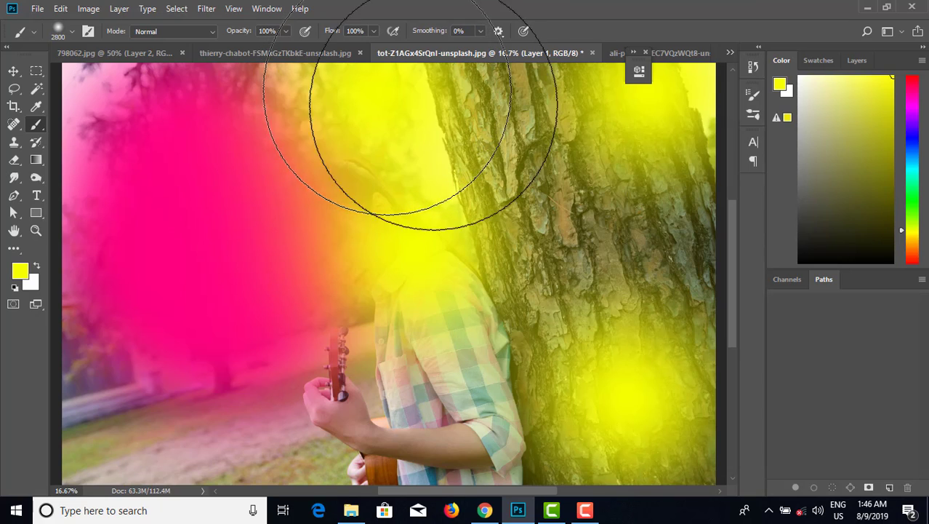
Paint cyan patches at the lower left and orange patches over the tree and bottom centre.
{"action": "left_click", "coordinate": [915, 169]}
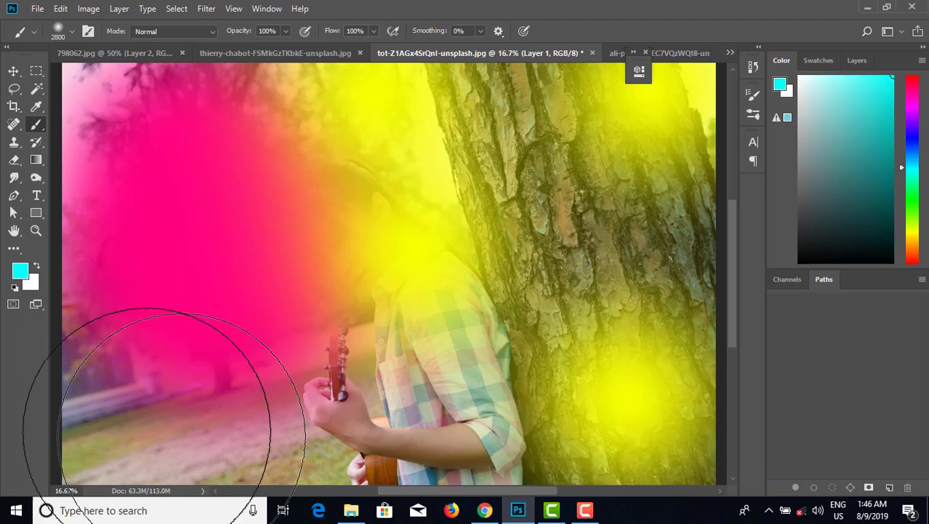
{"action": "left_click", "coordinate": [150, 404]}
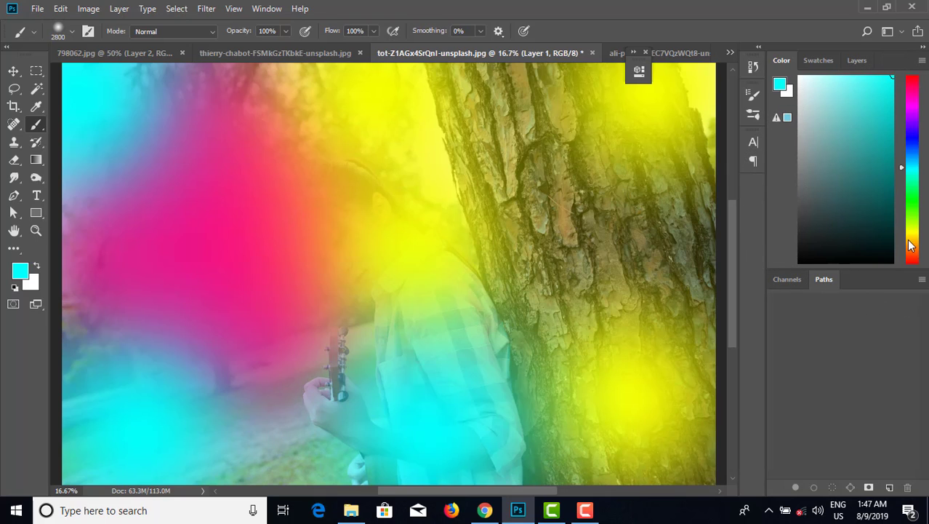
{"action": "left_click", "coordinate": [910, 245]}
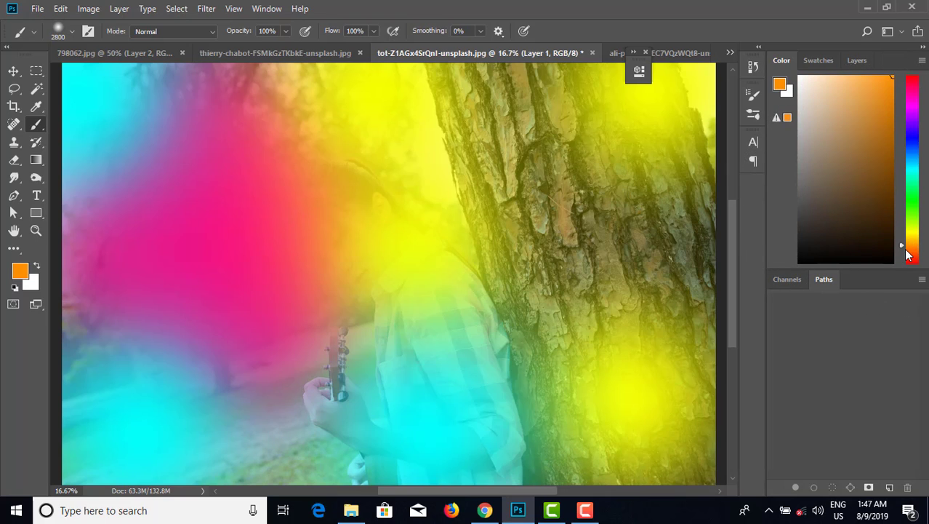
{"action": "left_click_drag", "start_coordinate": [902, 243], "coordinate": [902, 244]}
{"action": "left_click", "coordinate": [903, 249]}
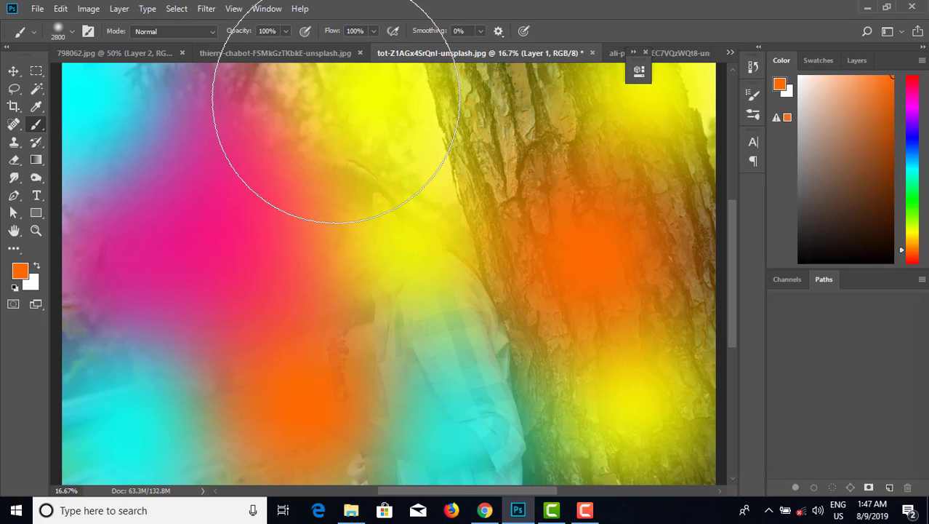
Paint magenta-pink over the middle of the image with a 700 px brush.
{"action": "left_click", "coordinate": [914, 107]}
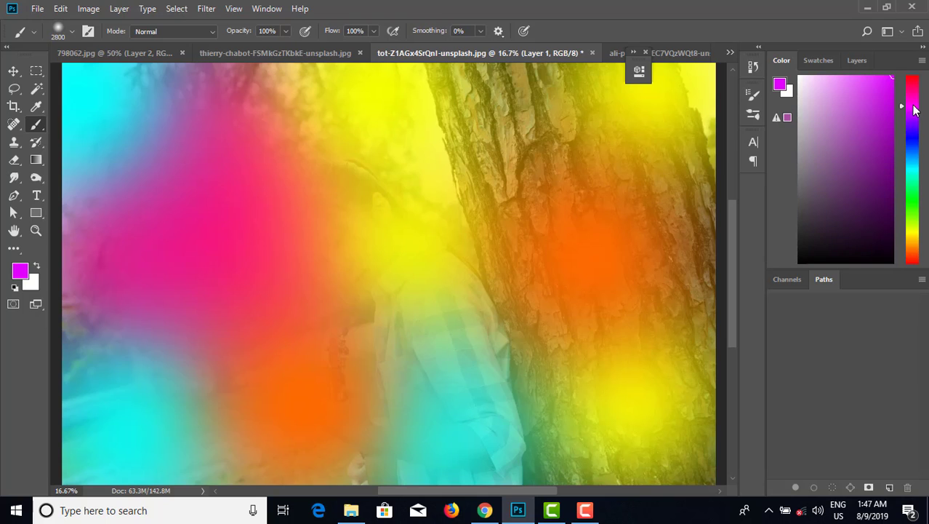
{"action": "left_click_drag", "start_coordinate": [904, 108], "coordinate": [903, 94]}
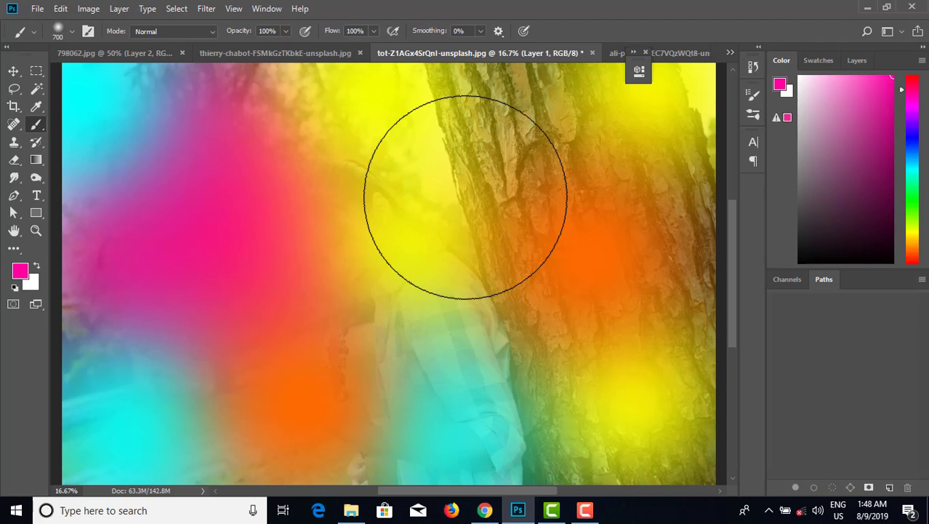
{"action": "key", "text": "ctrl+minus"}
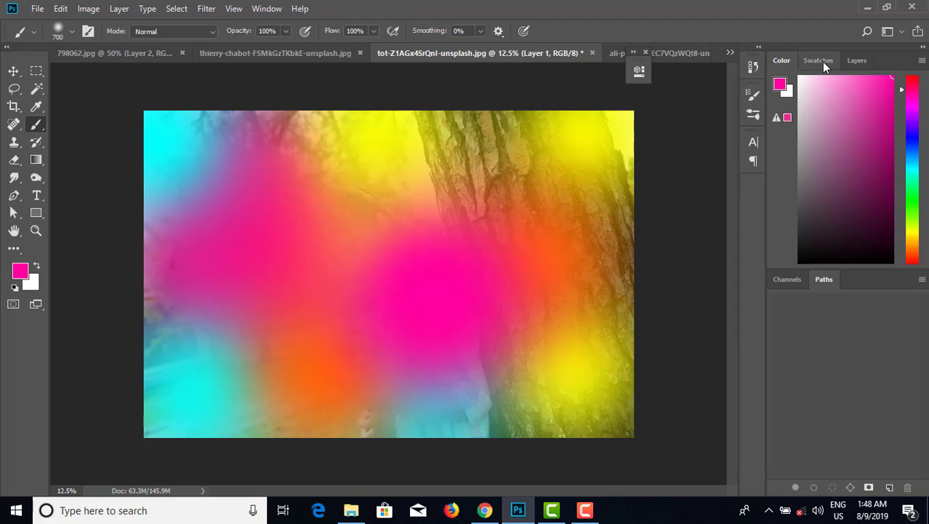
Set the painted layer's blend mode to Soft Light.
{"action": "left_click", "coordinate": [856, 61]}
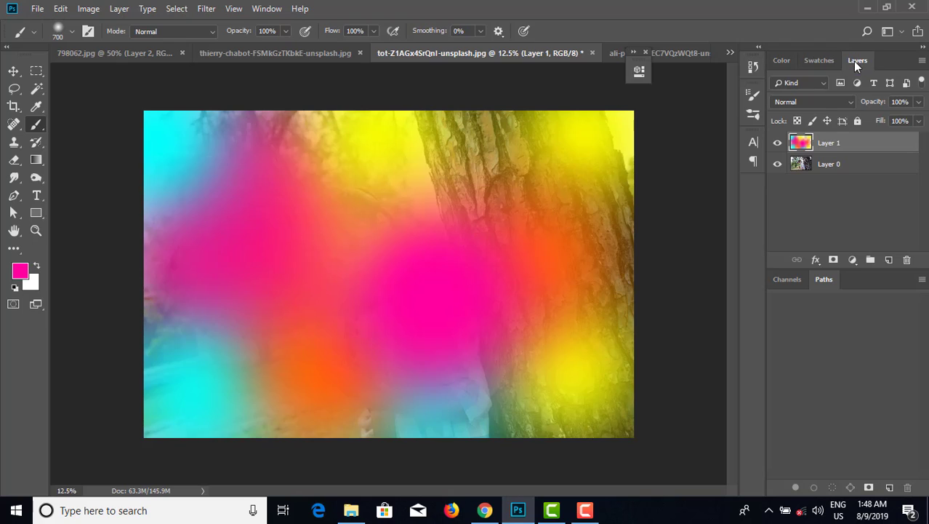
{"action": "left_click", "coordinate": [822, 104]}
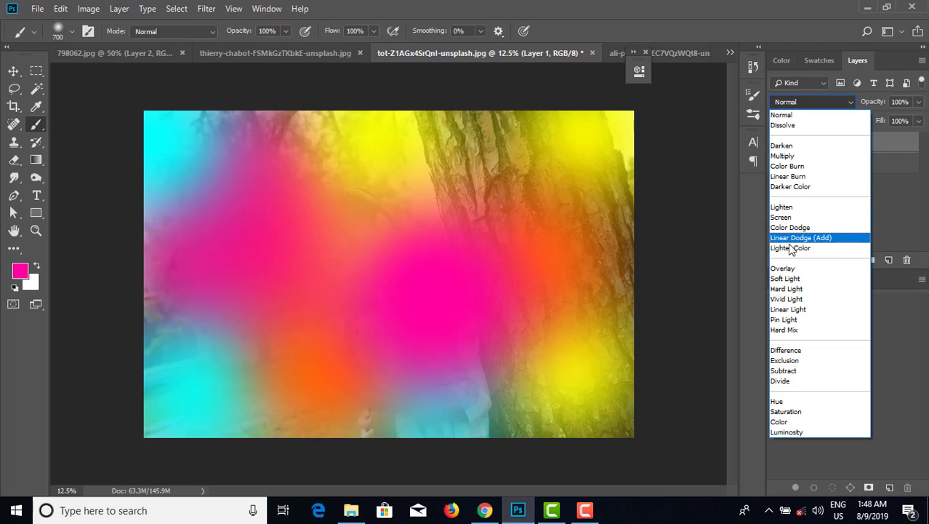
{"action": "left_click", "coordinate": [785, 279]}
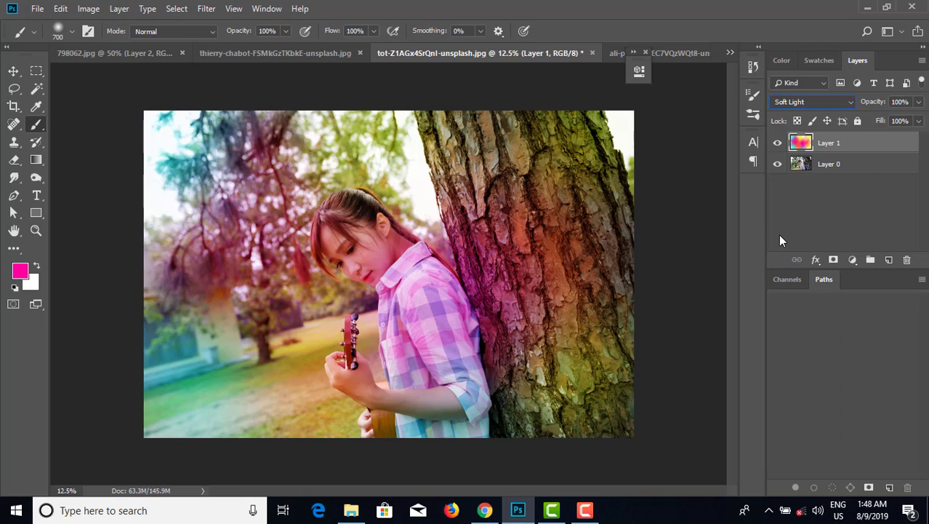
Duplicate the Soft Light paint layer and set the copy's opacity to 32%.
{"action": "key", "text": "ctrl+j"}
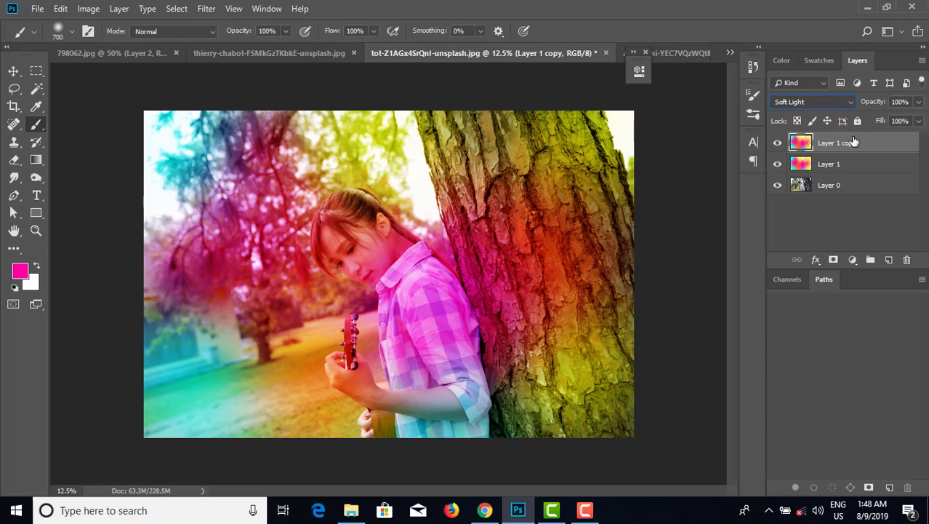
{"action": "left_click", "coordinate": [919, 102]}
{"action": "left_click_drag", "start_coordinate": [918, 116], "coordinate": [868, 118]}
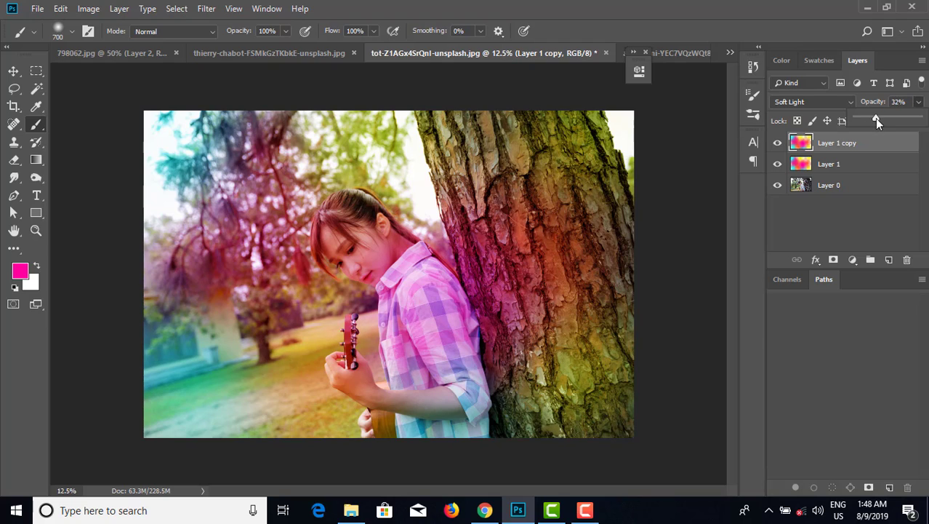
Create a new blank layer on top and select the whole canvas.
{"action": "left_click", "coordinate": [888, 259]}
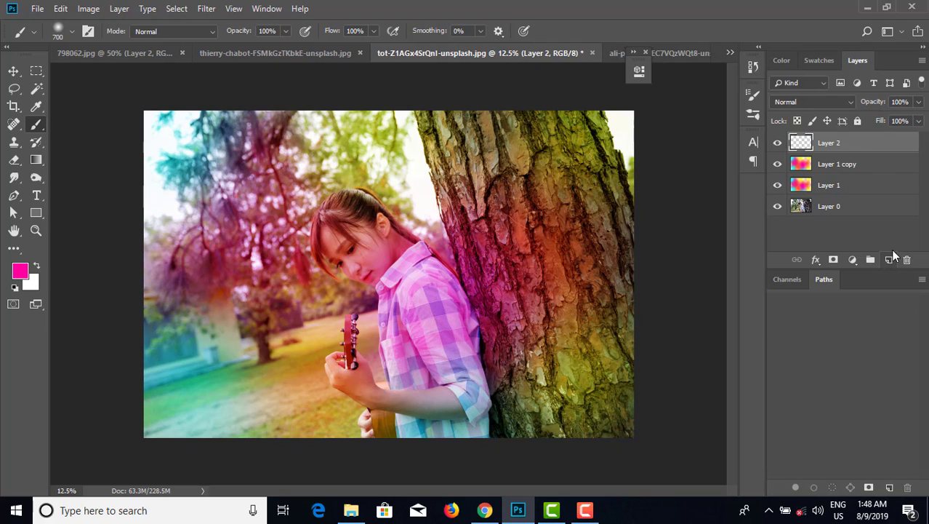
{"action": "key", "text": "ctrl+a"}
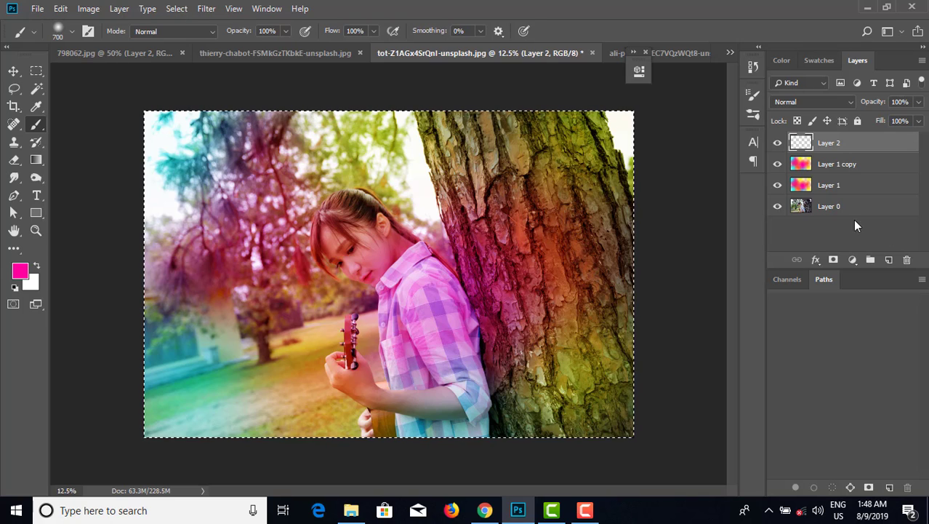
Stroke the canvas selection with a 28 px white border inside the edge, then deselect.
{"action": "left_click", "coordinate": [61, 8]}
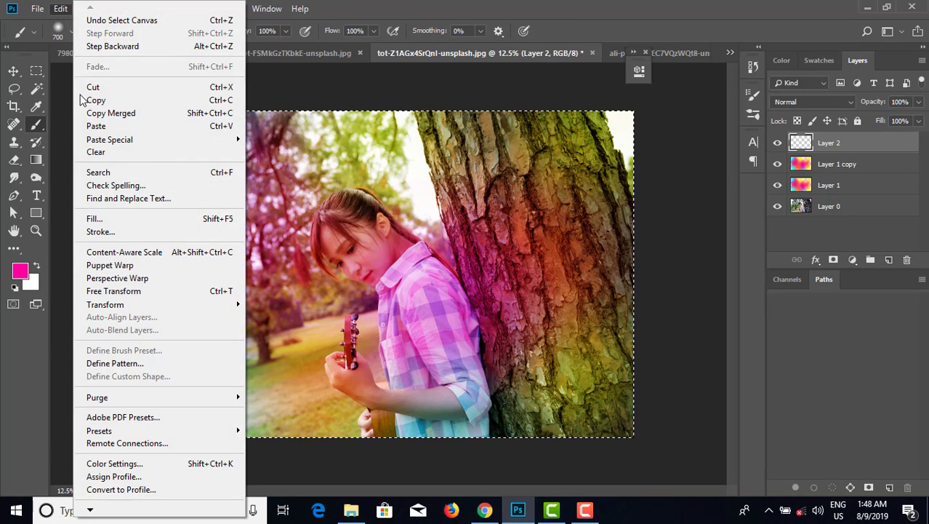
{"action": "left_click", "coordinate": [100, 232]}
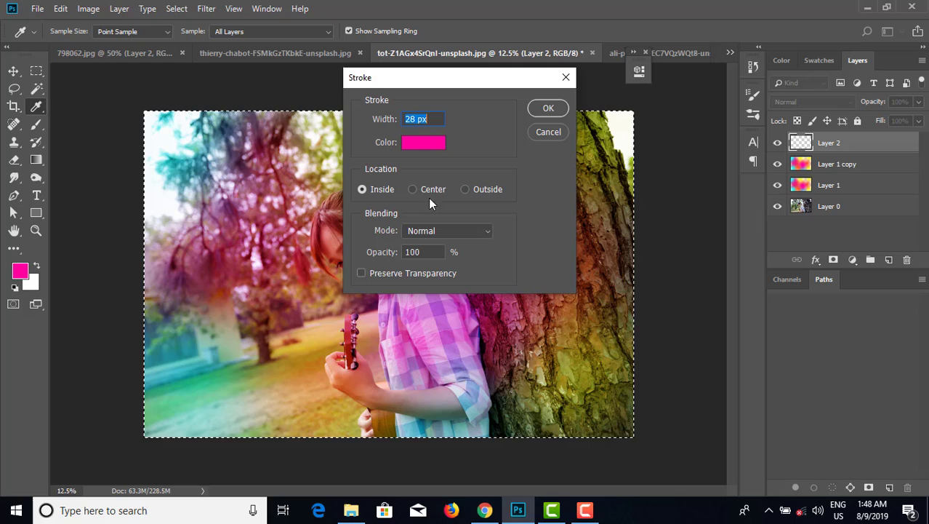
{"action": "left_click", "coordinate": [429, 144]}
{"action": "left_click", "coordinate": [570, 90]}
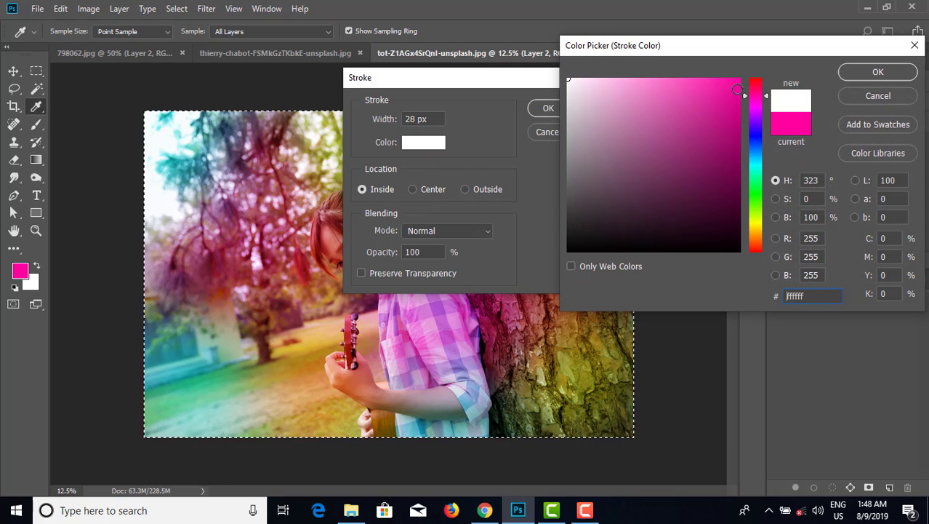
{"action": "left_click", "coordinate": [879, 72]}
{"action": "left_click", "coordinate": [548, 109]}
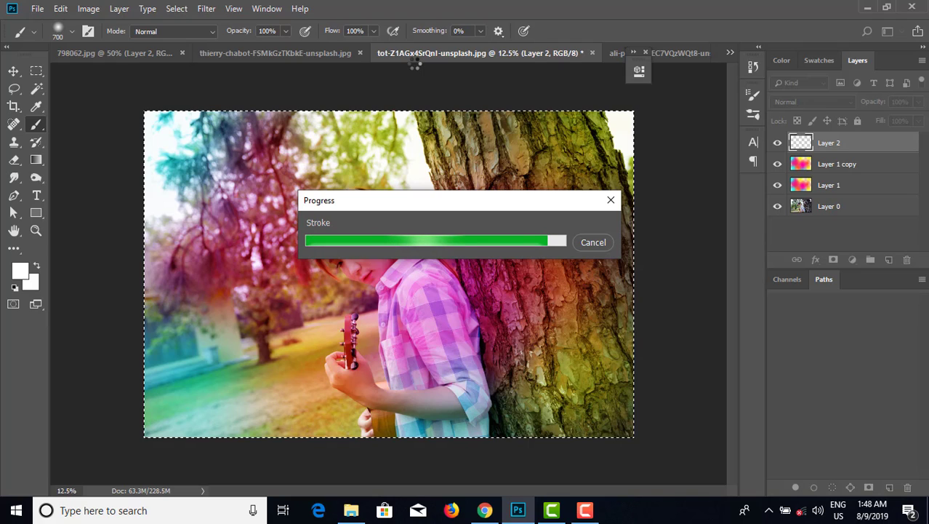
{"action": "key", "text": "ctrl+d"}
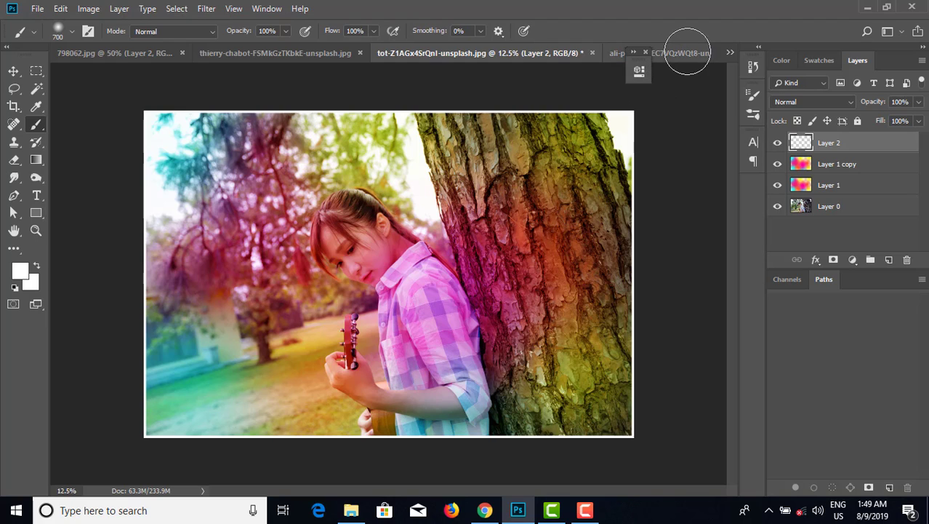
On the hat portrait photo, add a Vibrance adjustment layer with vibrance +88 and saturation about +31.
{"action": "left_click", "coordinate": [688, 54]}
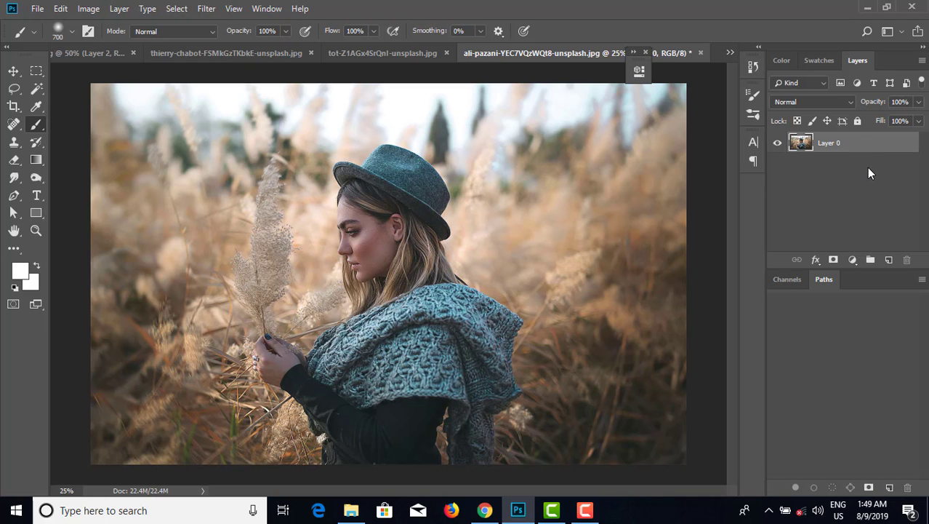
{"action": "key", "text": "ctrl+minus"}
{"action": "key", "text": "ctrl+plus"}
{"action": "left_click", "coordinate": [854, 260]}
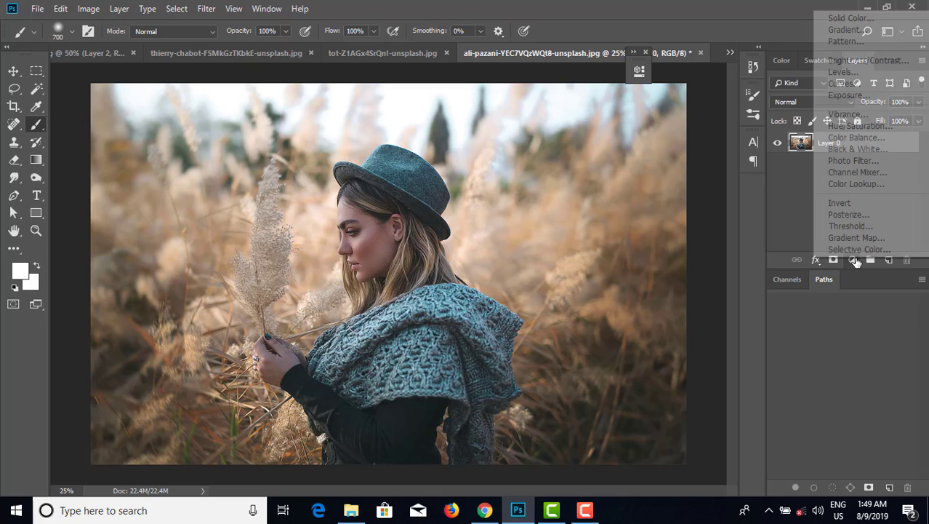
{"action": "left_click", "coordinate": [847, 114]}
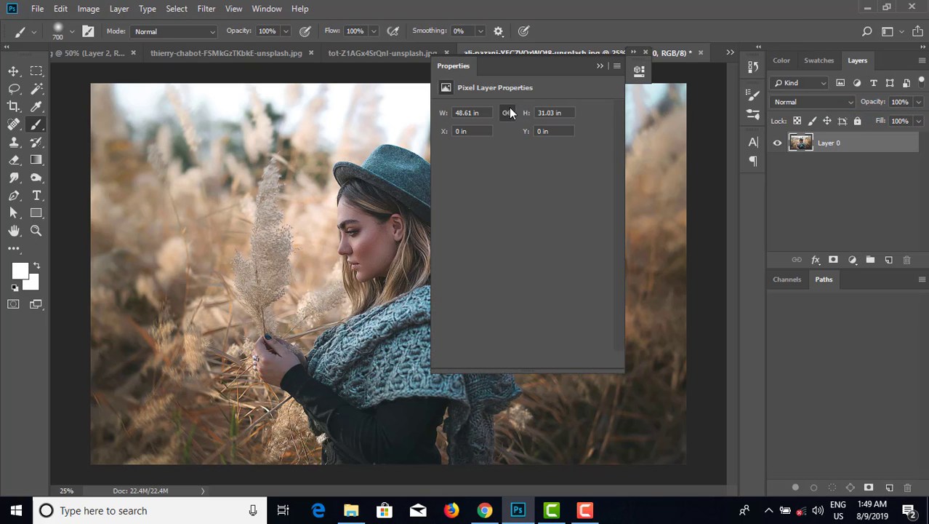
{"action": "left_click", "coordinate": [520, 123]}
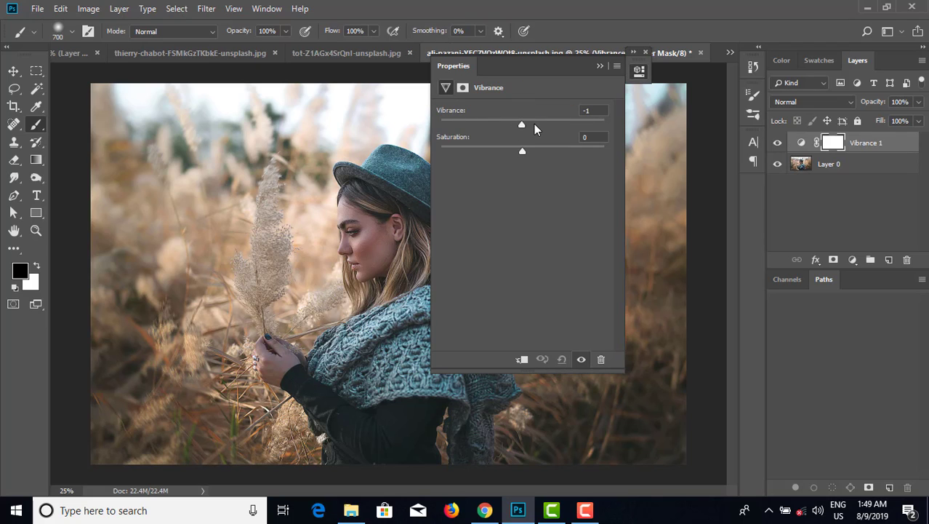
{"action": "left_click_drag", "start_coordinate": [534, 124], "coordinate": [596, 133]}
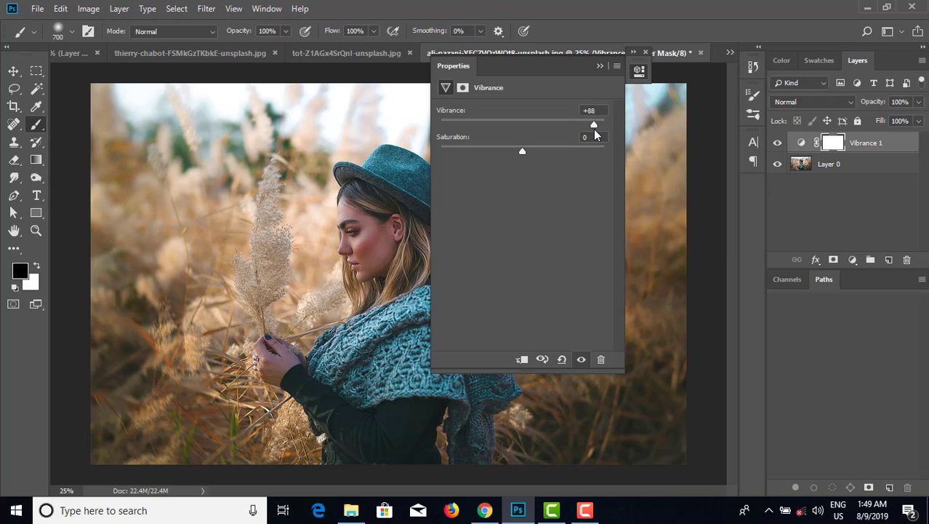
{"action": "left_click_drag", "start_coordinate": [599, 135], "coordinate": [593, 129]}
{"action": "left_click_drag", "start_coordinate": [522, 152], "coordinate": [548, 154]}
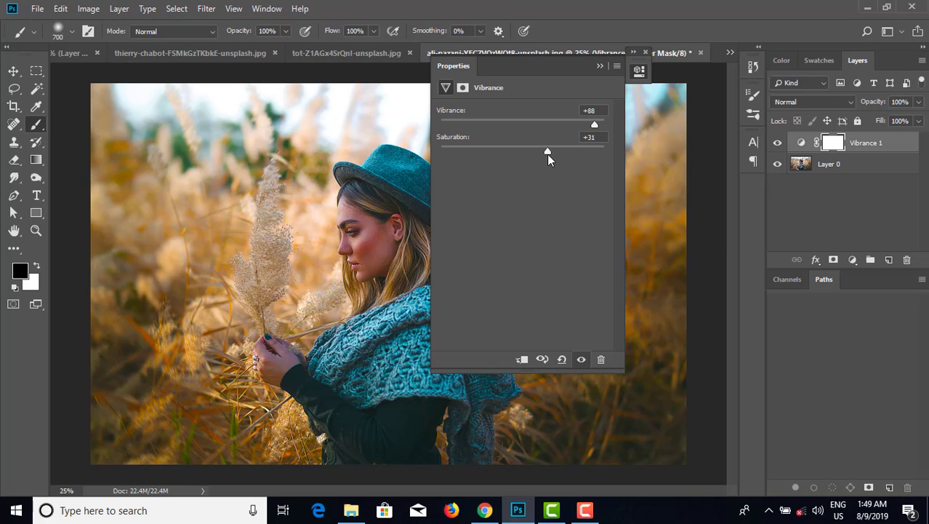
{"action": "left_click_drag", "start_coordinate": [552, 156], "coordinate": [557, 155]}
{"action": "left_click", "coordinate": [598, 66]}
Compare the photo with the Vibrance adjustment layer hidden and shown.
{"action": "left_click", "coordinate": [777, 144]}
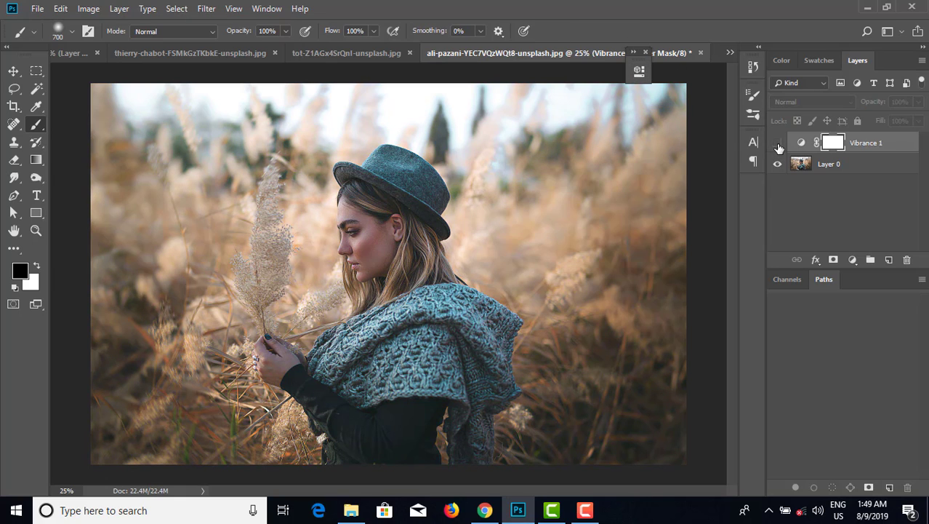
{"action": "left_click", "coordinate": [778, 144]}
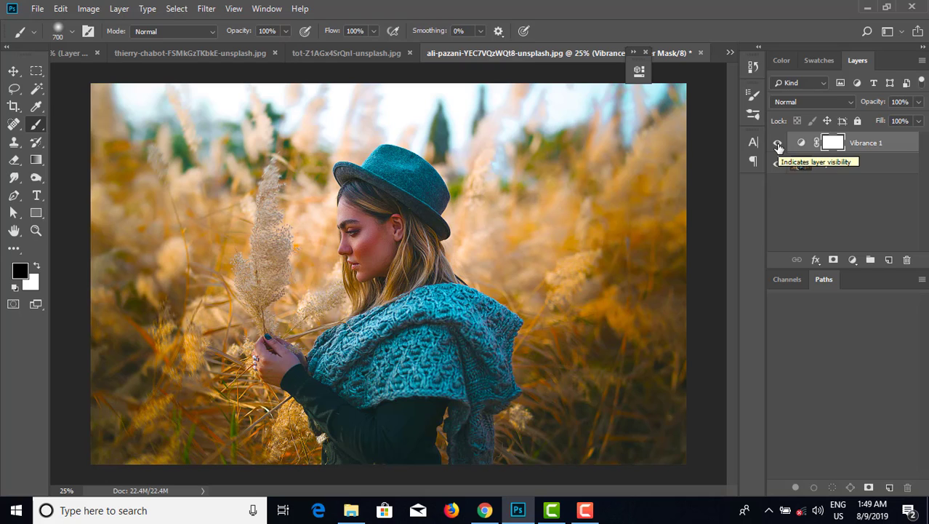
{"action": "left_click", "coordinate": [778, 144]}
{"action": "left_click", "coordinate": [779, 144]}
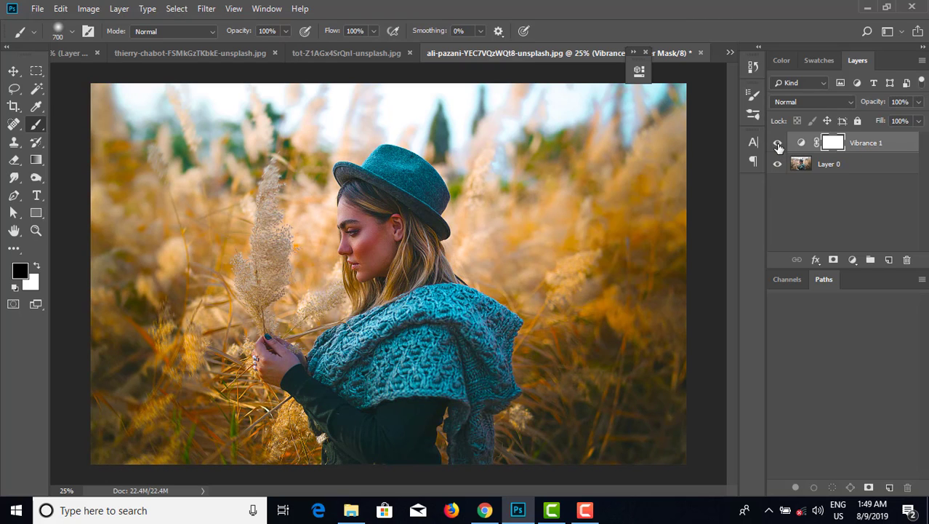
Create a new layer and paint magenta-pink over the woman's face area with a 1900 px brush.
{"action": "left_click", "coordinate": [889, 260]}
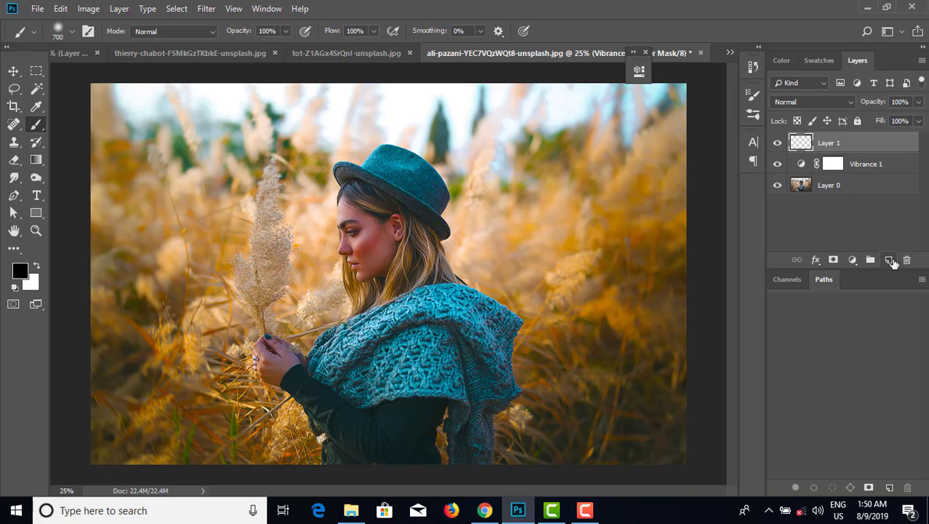
{"action": "left_click", "coordinate": [781, 61]}
{"action": "left_click", "coordinate": [891, 76]}
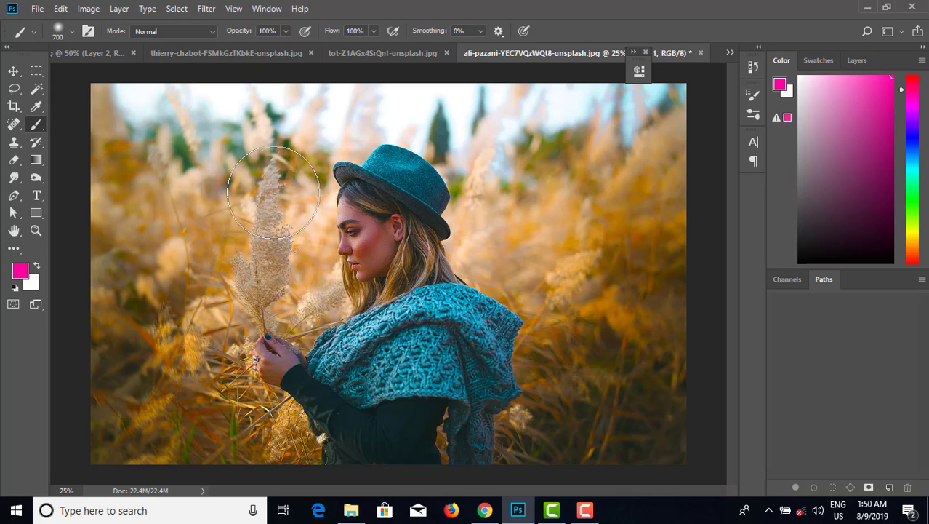
{"action": "key", "text": "bracketright"}
{"action": "key", "text": "bracketright"}
{"action": "key", "text": "bracketright"}
{"action": "key", "text": "bracketright"}
{"action": "key", "text": "bracketright"}
{"action": "key", "text": "bracketright"}
{"action": "key", "text": "bracketright"}
{"action": "key", "text": "bracketright"}
{"action": "key", "text": "bracketright"}
{"action": "key", "text": "bracketright"}
{"action": "key", "text": "bracketright"}
{"action": "key", "text": "bracketright"}
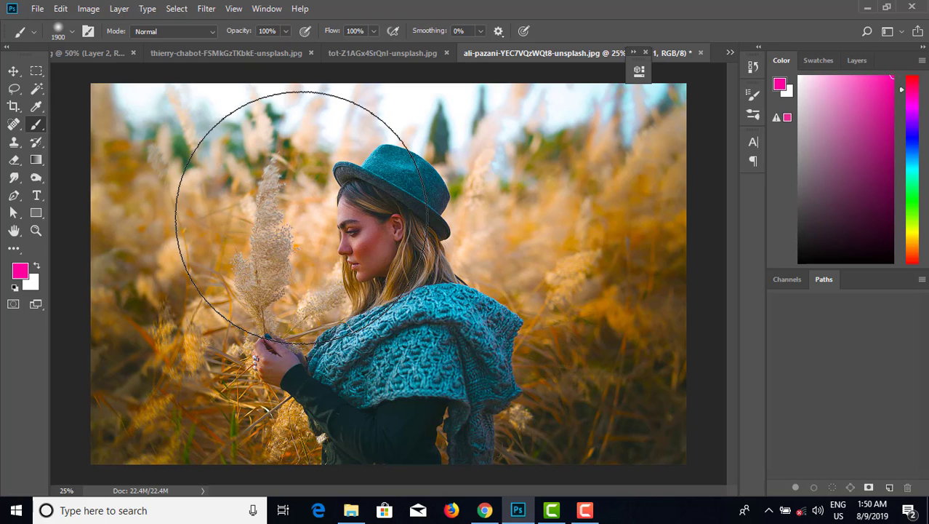
{"action": "left_click_drag", "start_coordinate": [291, 211], "coordinate": [285, 205]}
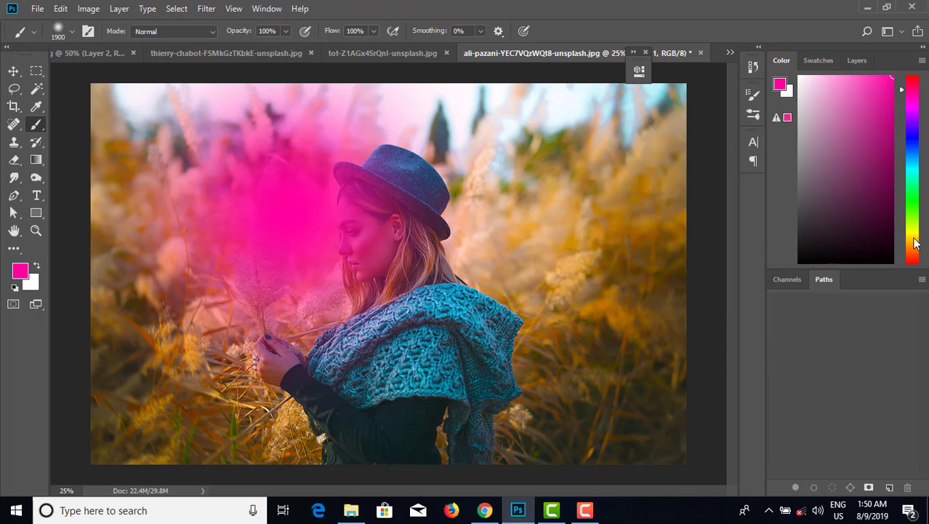
Paint yellow over the upper right, the centre and the lower right with the brush reduced to 1600 px.
{"action": "left_click", "coordinate": [914, 236]}
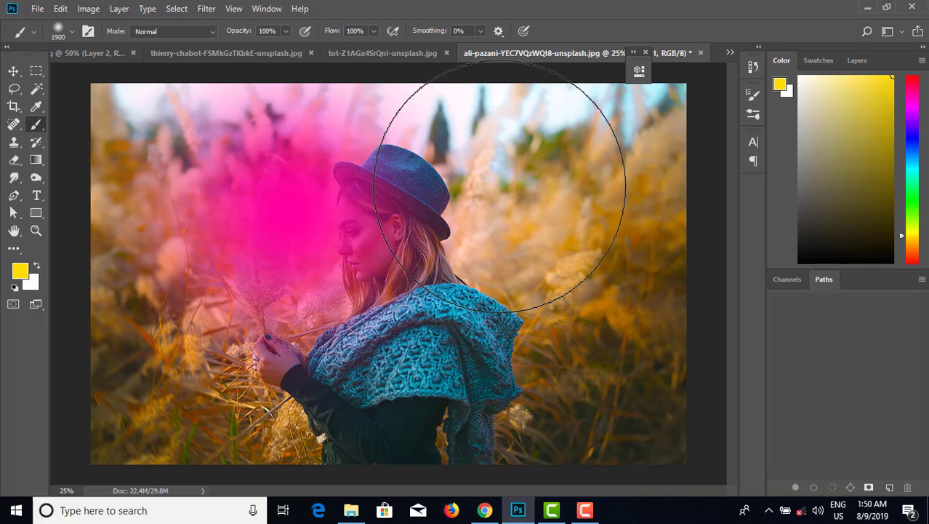
{"action": "left_click", "coordinate": [499, 186]}
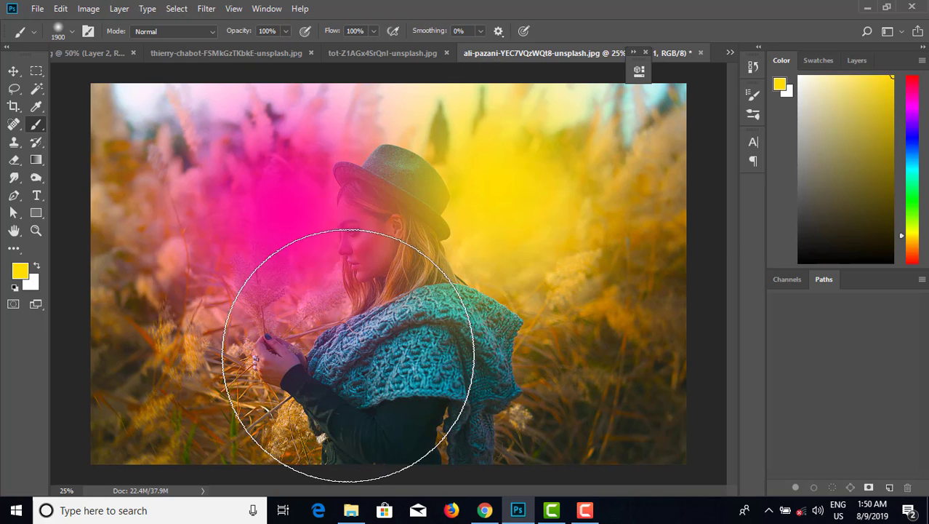
{"action": "key", "text": "bracketleft"}
{"action": "key", "text": "bracketleft"}
{"action": "key", "text": "bracketleft"}
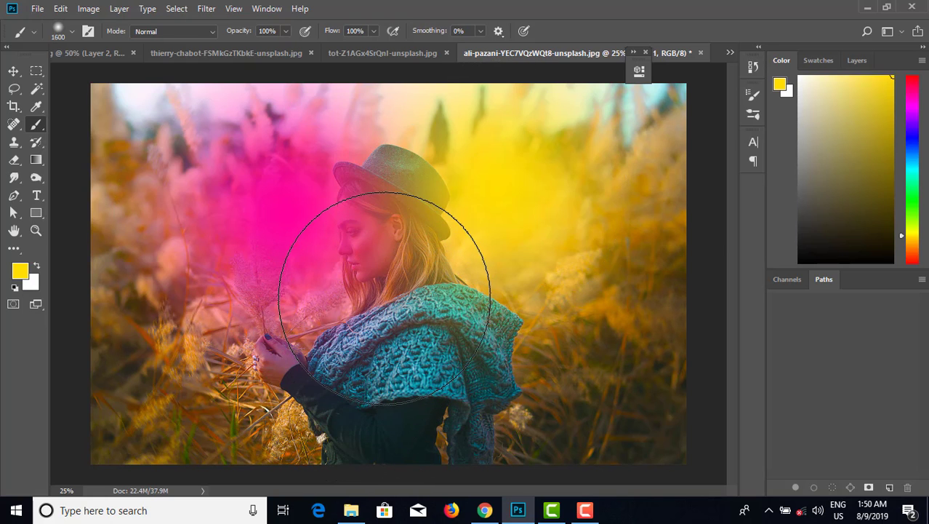
{"action": "left_click", "coordinate": [387, 293]}
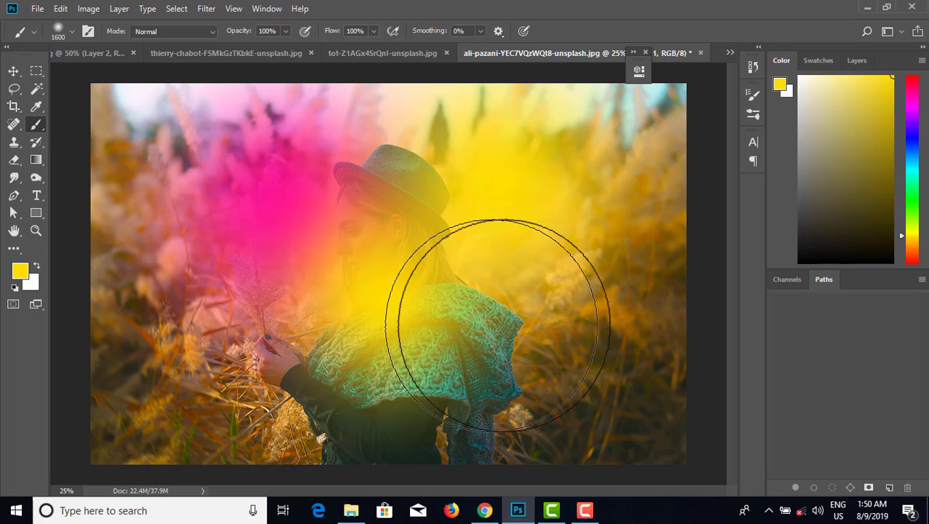
{"action": "left_click", "coordinate": [663, 353]}
Paint cyan into the upper right and upper left corners.
{"action": "left_click", "coordinate": [913, 164]}
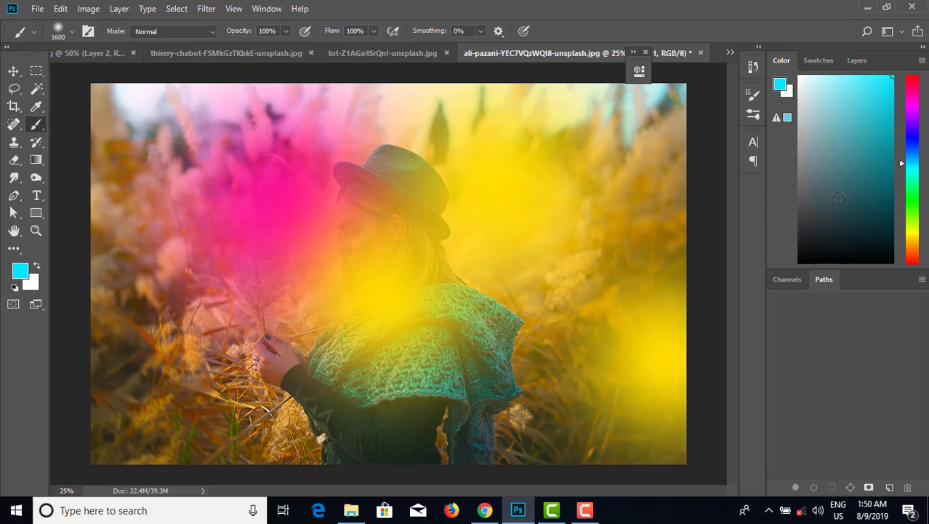
{"action": "left_click", "coordinate": [672, 145]}
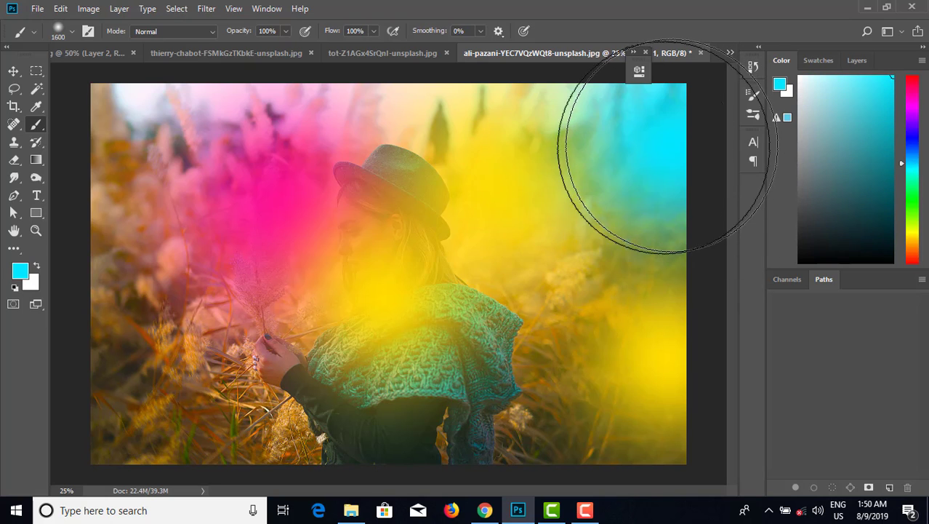
{"action": "left_click", "coordinate": [131, 139]}
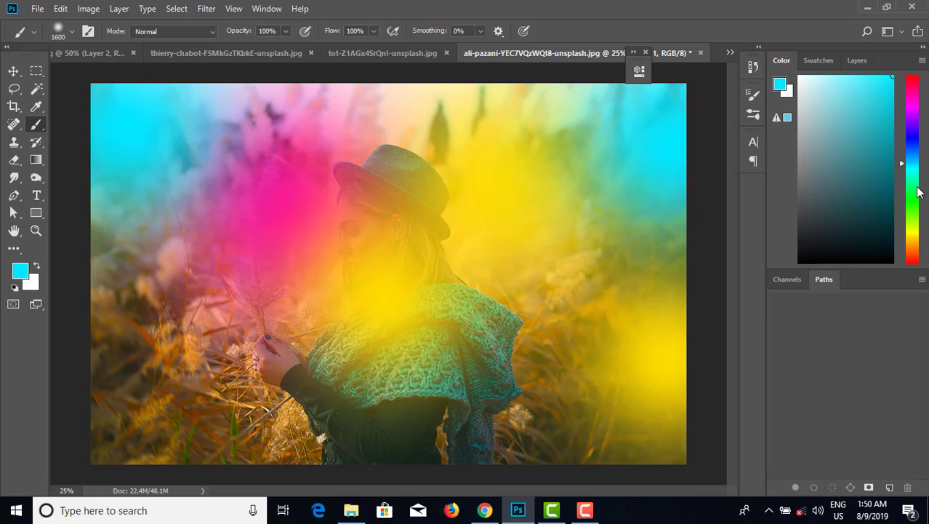
Paint orange over the lower left and bottom centre of the image.
{"action": "left_click", "coordinate": [915, 112]}
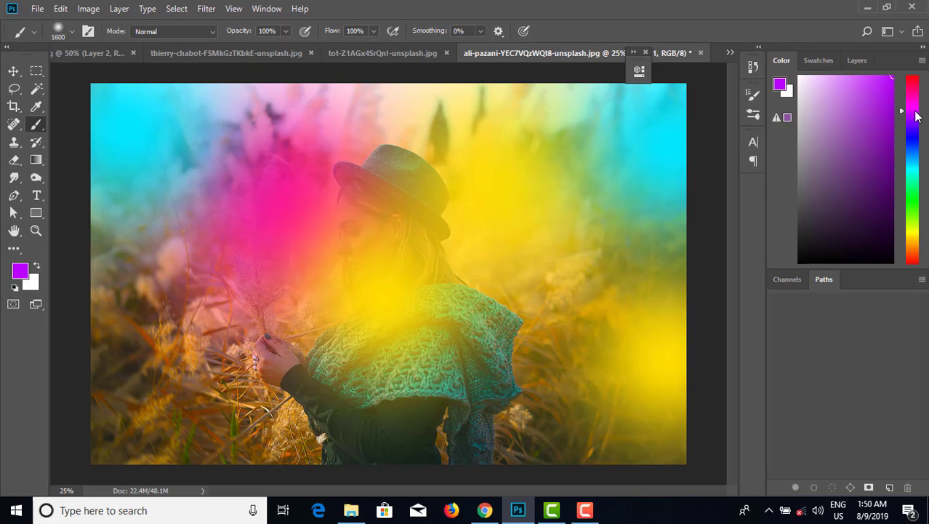
{"action": "left_click", "coordinate": [913, 231]}
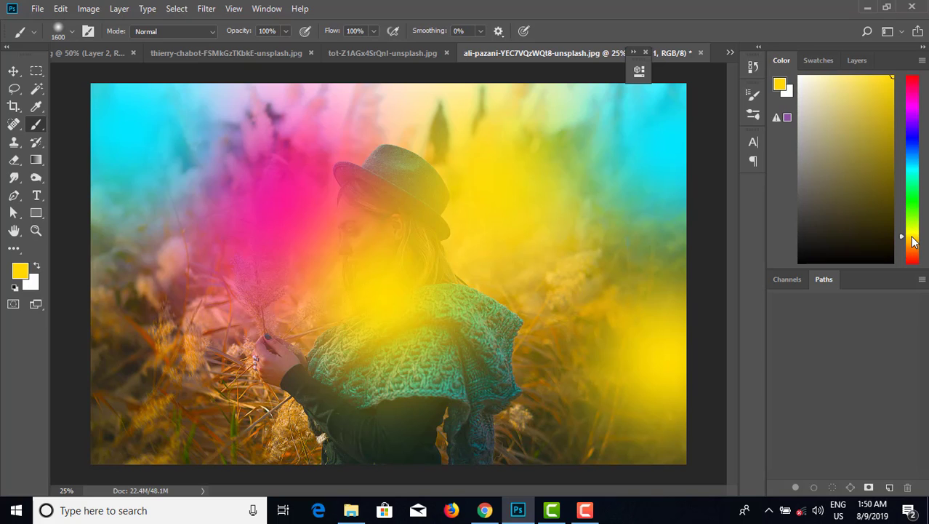
{"action": "left_click", "coordinate": [914, 250]}
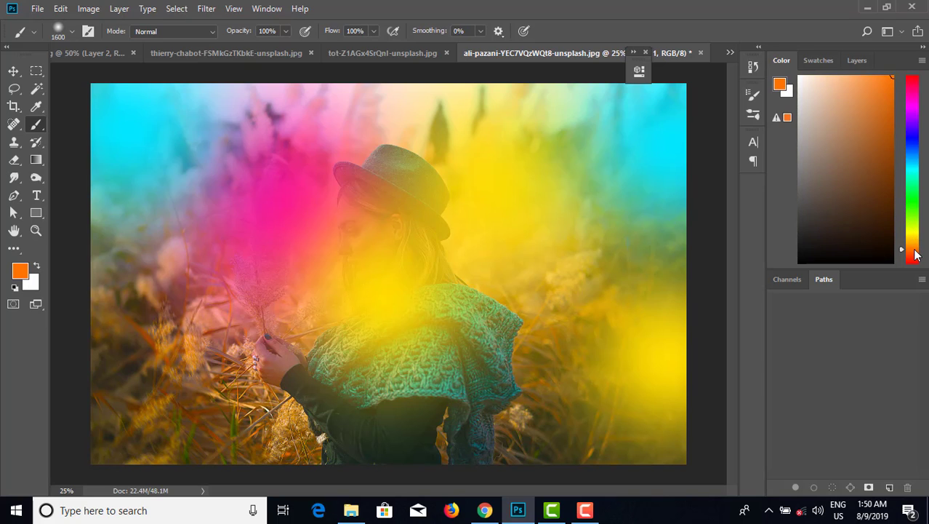
{"action": "left_click", "coordinate": [202, 375]}
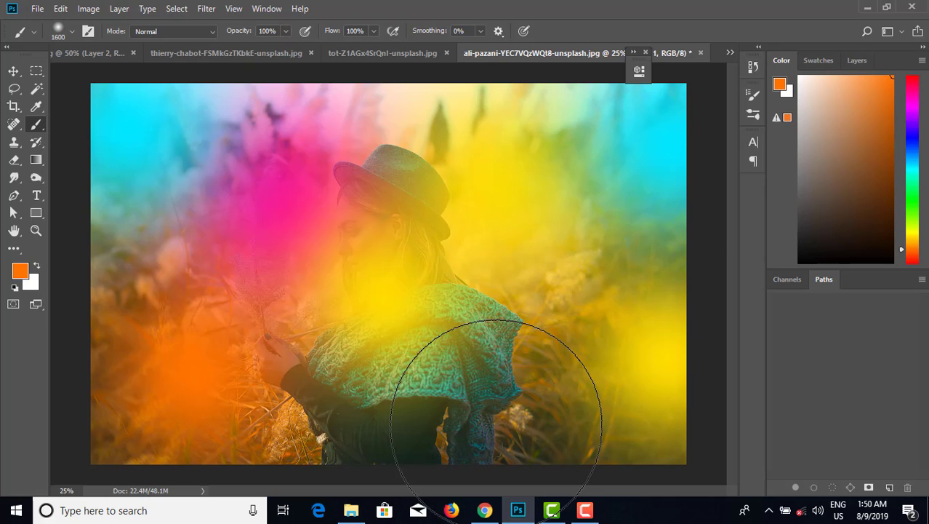
{"action": "left_click", "coordinate": [496, 422]}
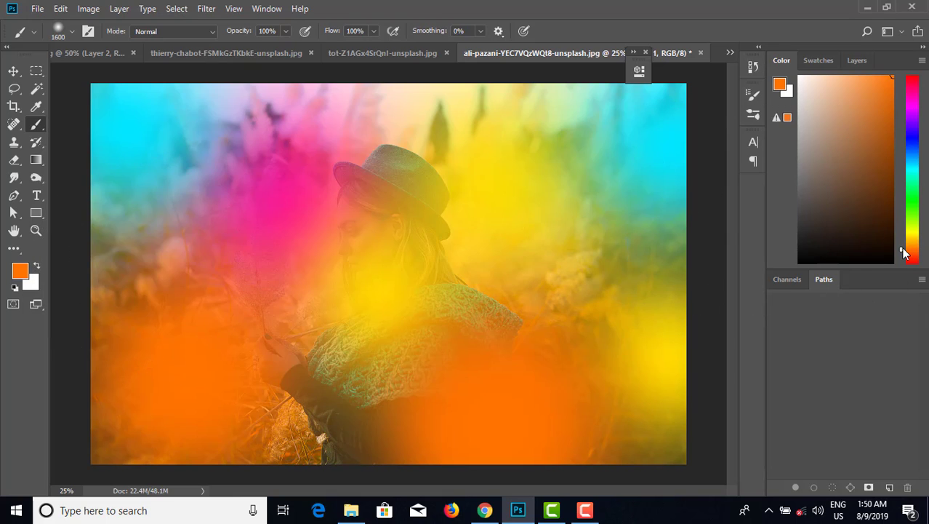
Paint magenta over the upper right, top centre and lower left areas.
{"action": "left_click_drag", "start_coordinate": [904, 253], "coordinate": [916, 110]}
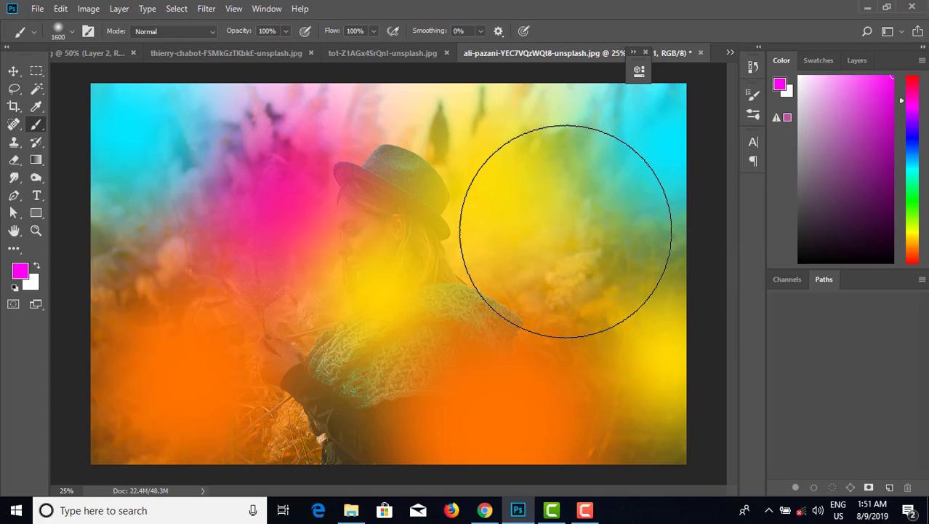
{"action": "left_click", "coordinate": [562, 211]}
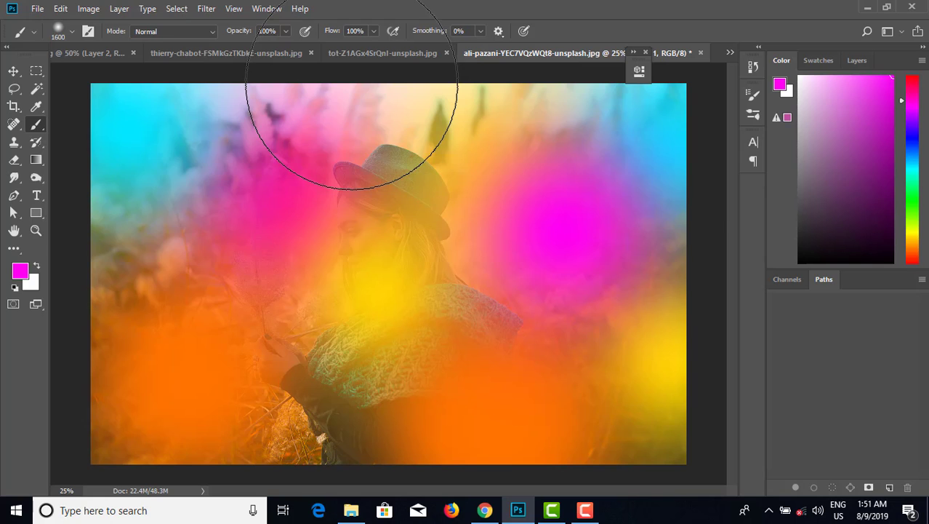
{"action": "left_click_drag", "start_coordinate": [352, 83], "coordinate": [232, 224]}
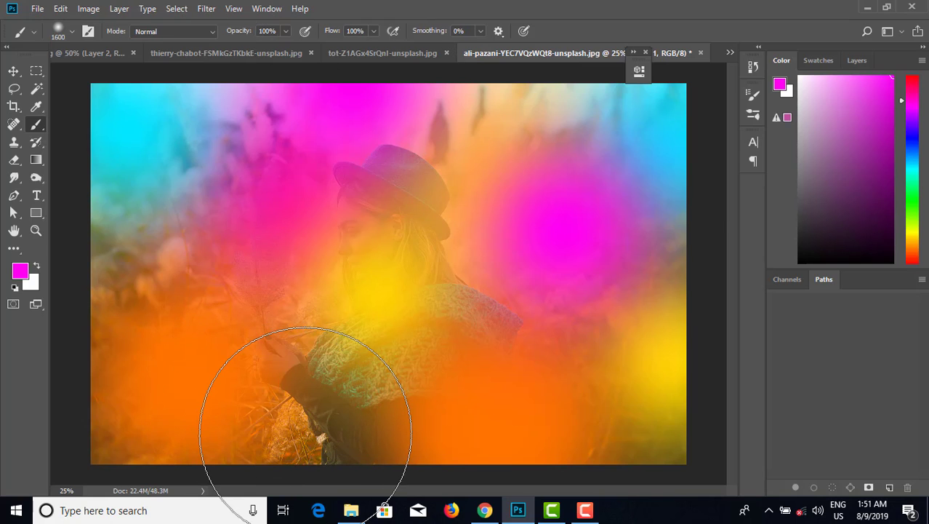
{"action": "mouse_move", "coordinate": [305, 431]}
{"action": "left_mouse_down"}
{"action": "mouse_move", "coordinate": [343, 395]}
{"action": "mouse_move", "coordinate": [363, 407]}
{"action": "left_mouse_up"}
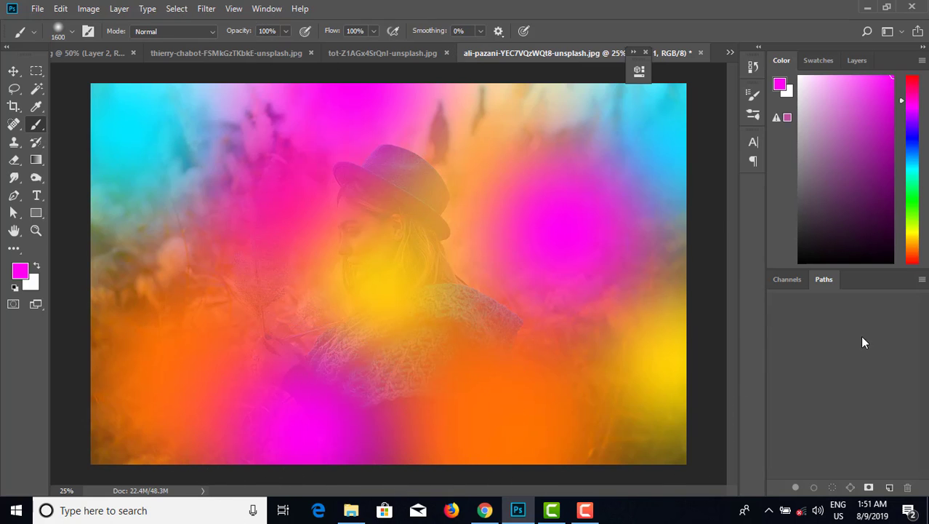
Set the painted color layer's blend mode to Soft Light.
{"action": "left_click", "coordinate": [859, 61]}
{"action": "left_click", "coordinate": [813, 102]}
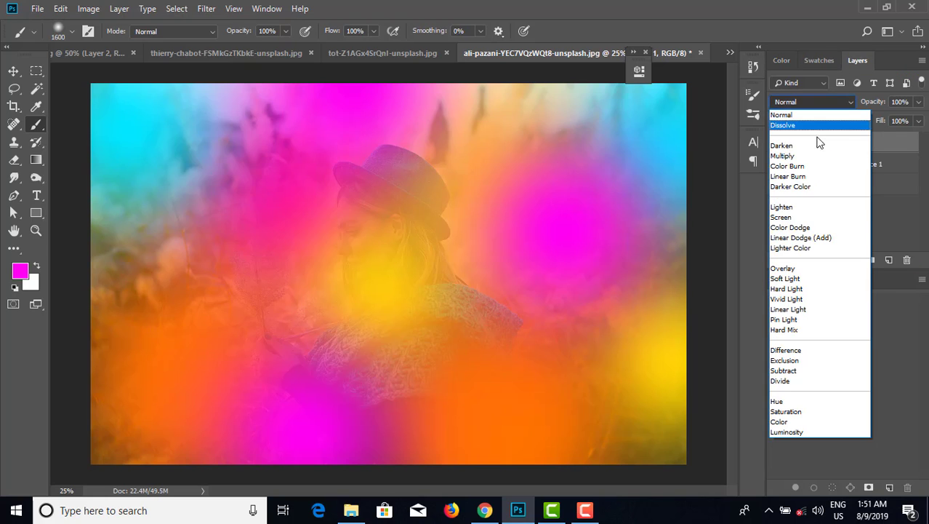
{"action": "left_click", "coordinate": [789, 278]}
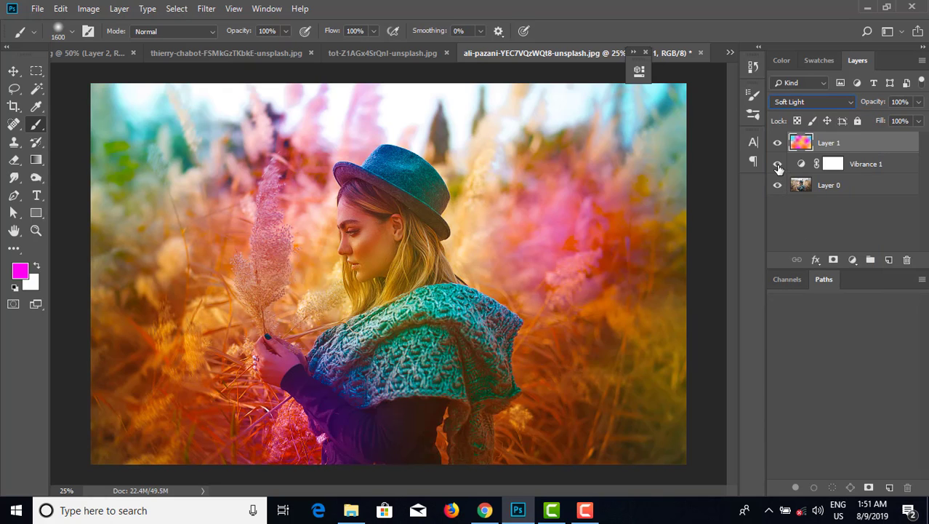
Toggle the visibility of the color layer and the Vibrance adjustment to compare the effect.
{"action": "left_click", "coordinate": [778, 143]}
{"action": "left_click_drag", "start_coordinate": [780, 164], "coordinate": [779, 145]}
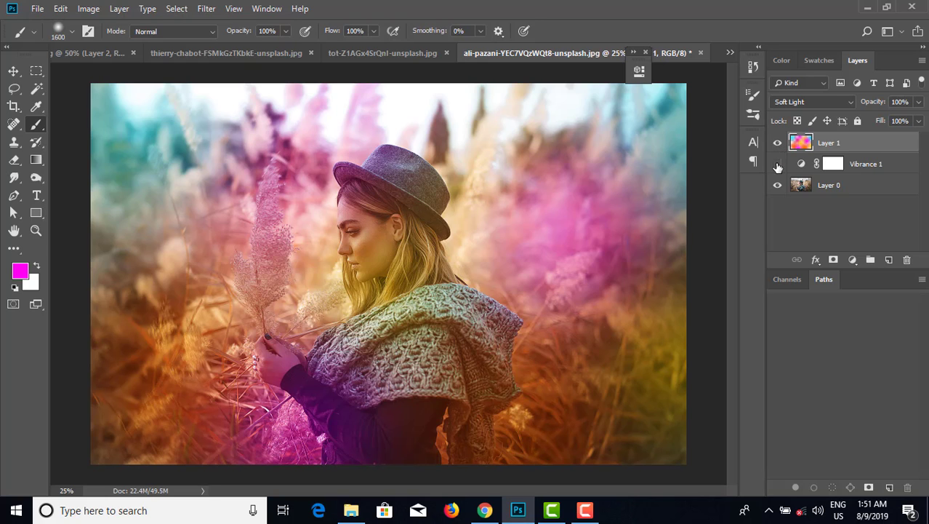
{"action": "left_click", "coordinate": [777, 164]}
{"action": "left_click", "coordinate": [778, 164]}
{"action": "left_click", "coordinate": [778, 164]}
{"action": "left_click", "coordinate": [777, 164]}
{"action": "left_click", "coordinate": [777, 164]}
Lower the color layer's opacity to 53%.
{"action": "left_click", "coordinate": [918, 102]}
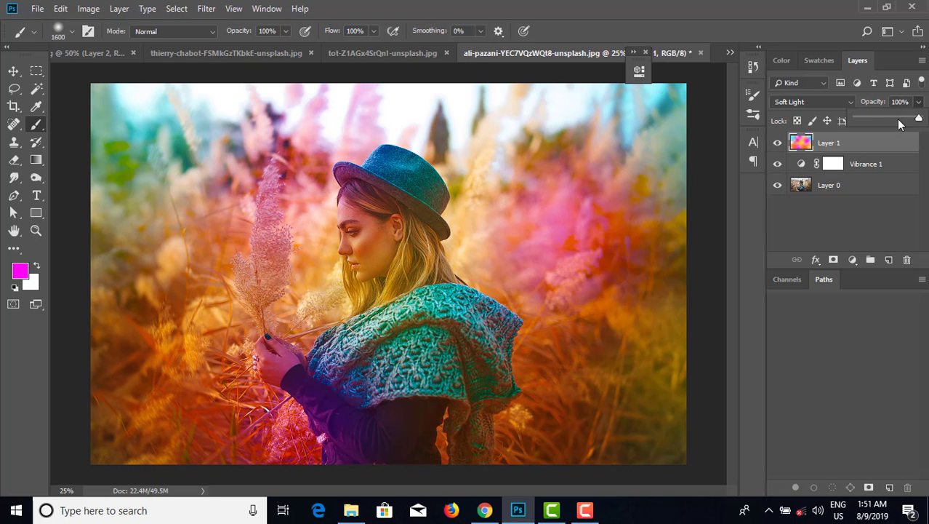
{"action": "left_click_drag", "start_coordinate": [891, 121], "coordinate": [891, 120]}
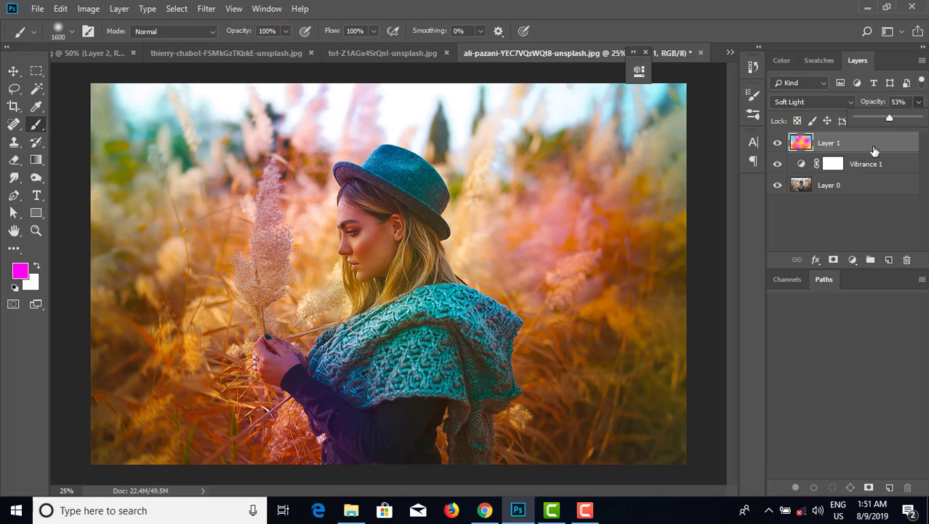
Duplicate the color layer and set the copy's opacity to 33%, toggling it to compare.
{"action": "key", "text": "ctrl+j"}
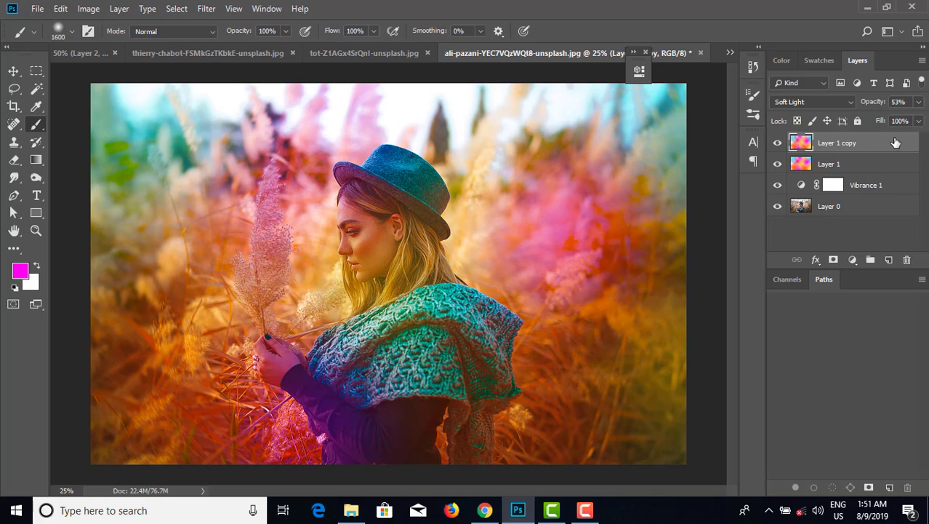
{"action": "left_click", "coordinate": [918, 102]}
{"action": "left_click_drag", "start_coordinate": [871, 115], "coordinate": [875, 119]}
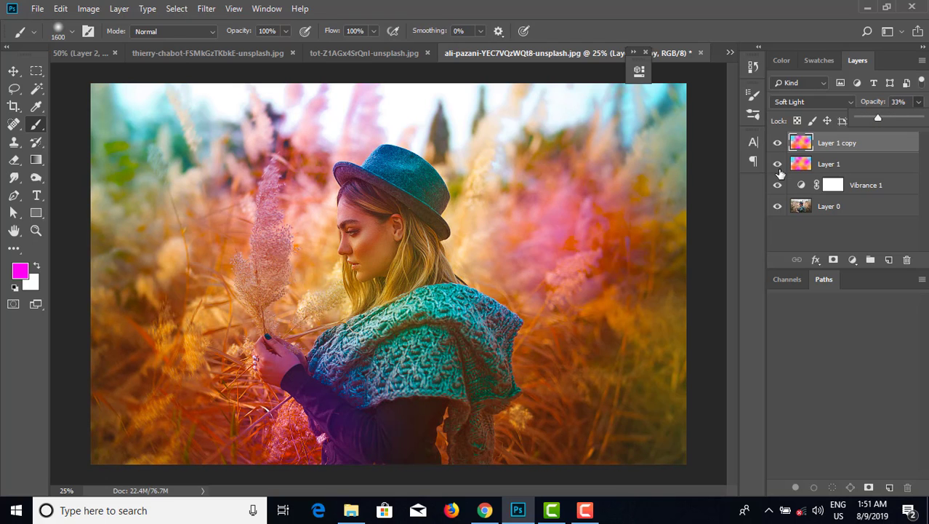
{"action": "left_click", "coordinate": [777, 143]}
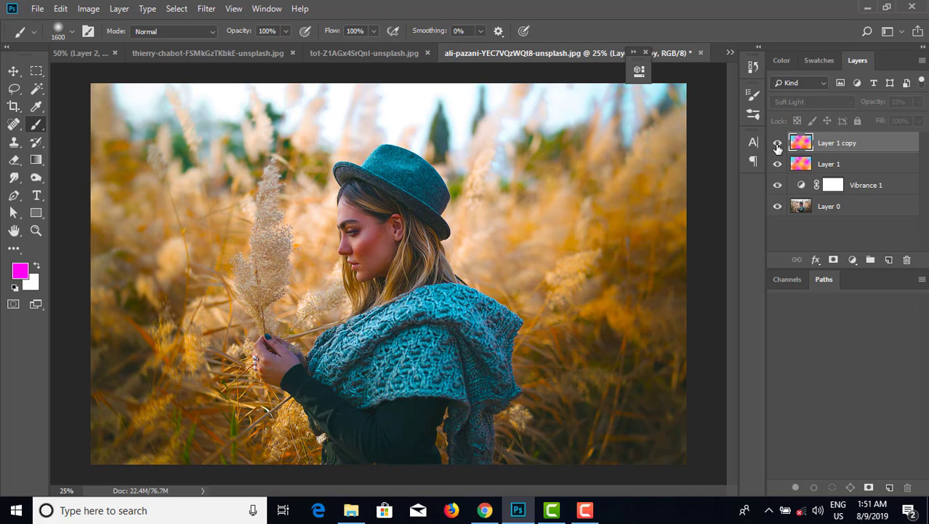
{"action": "left_click", "coordinate": [778, 143]}
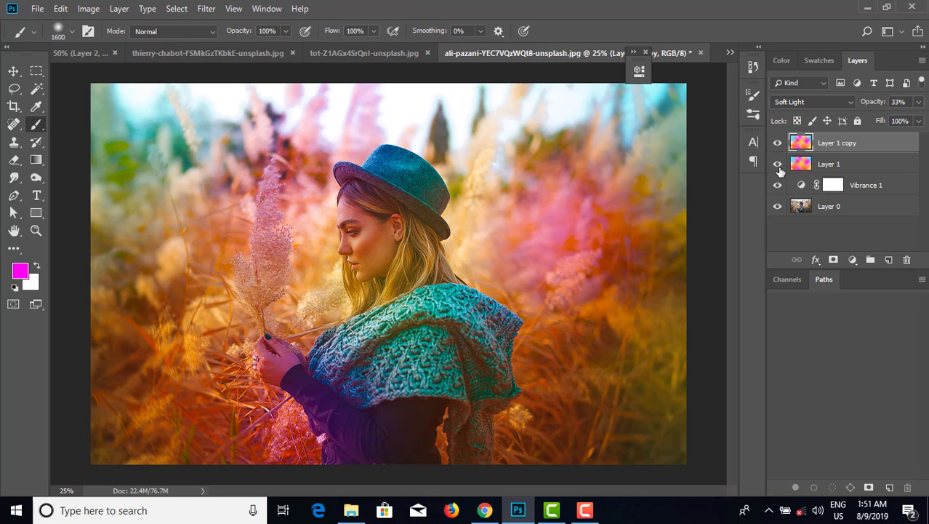
Create a new layer, select the whole canvas and stroke it with a 28 px white inside border, then deselect.
{"action": "left_click", "coordinate": [889, 260]}
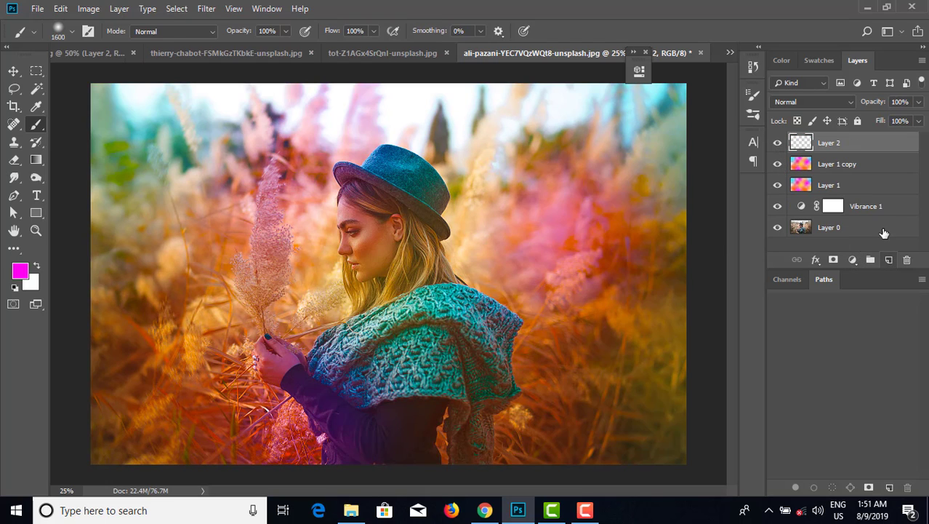
{"action": "key", "text": "ctrl+a"}
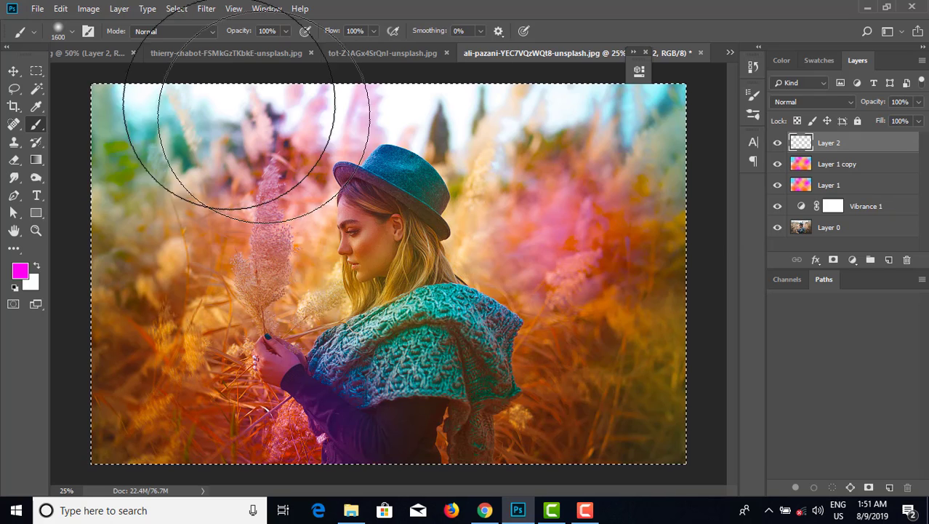
{"action": "left_click", "coordinate": [64, 9]}
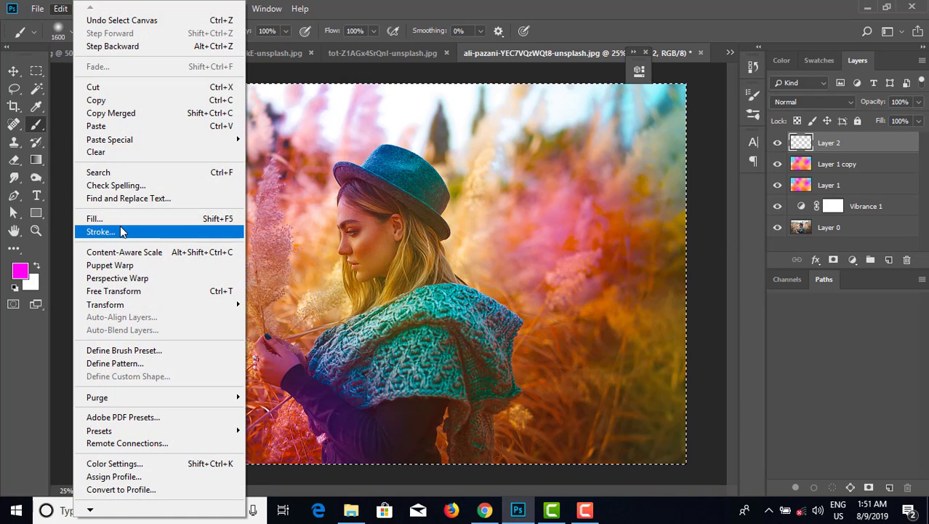
{"action": "left_click", "coordinate": [122, 232]}
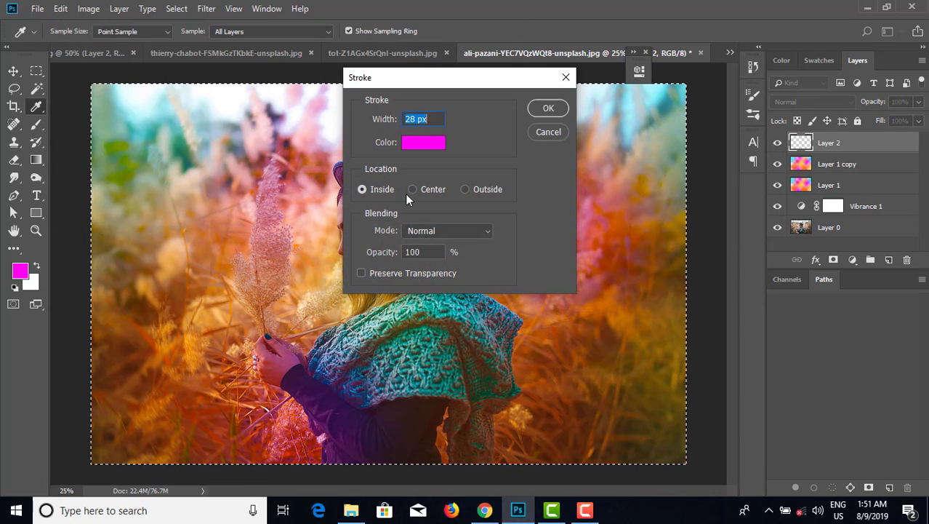
{"action": "left_click", "coordinate": [426, 143]}
{"action": "type", "text": "ffffff"}
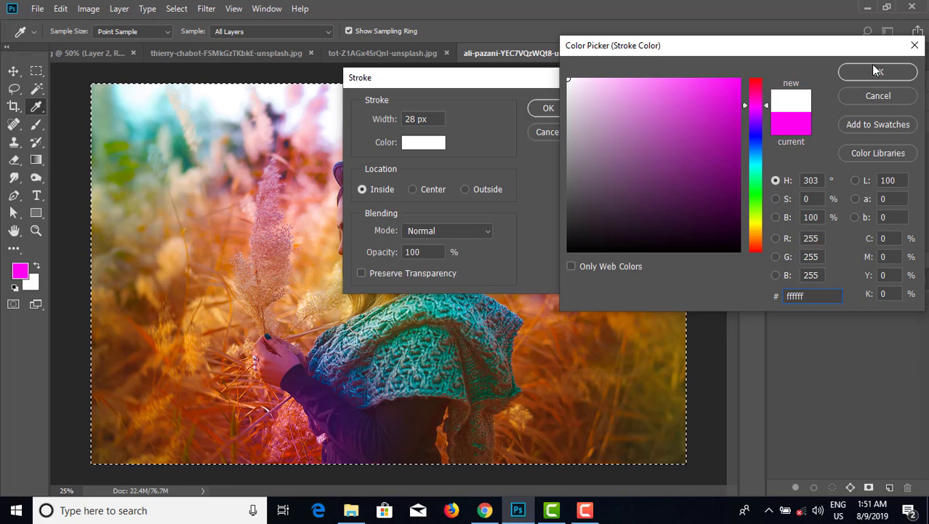
{"action": "left_click", "coordinate": [878, 72]}
{"action": "left_click", "coordinate": [546, 108]}
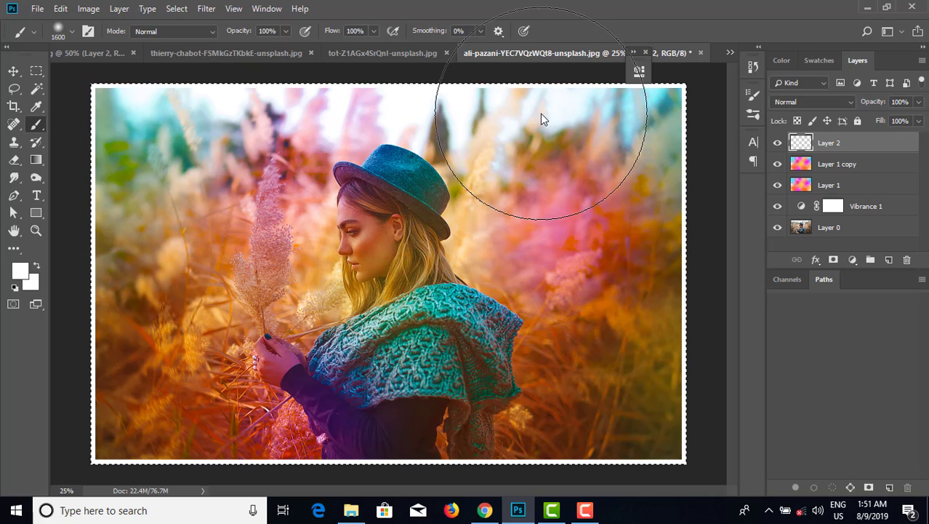
{"action": "key", "text": "ctrl+d"}
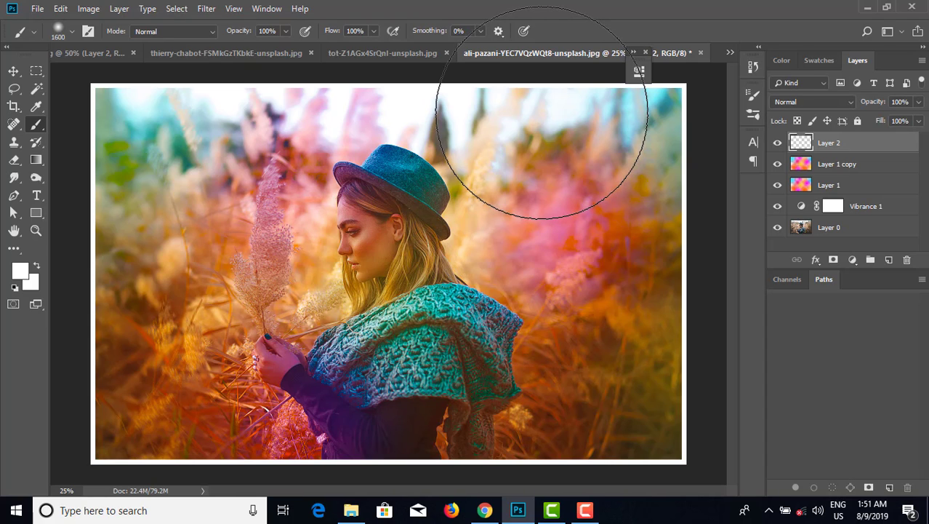
Compare the finished edit with the original by switching screen modes and toggling layer visibility.
{"action": "key", "text": "f"}
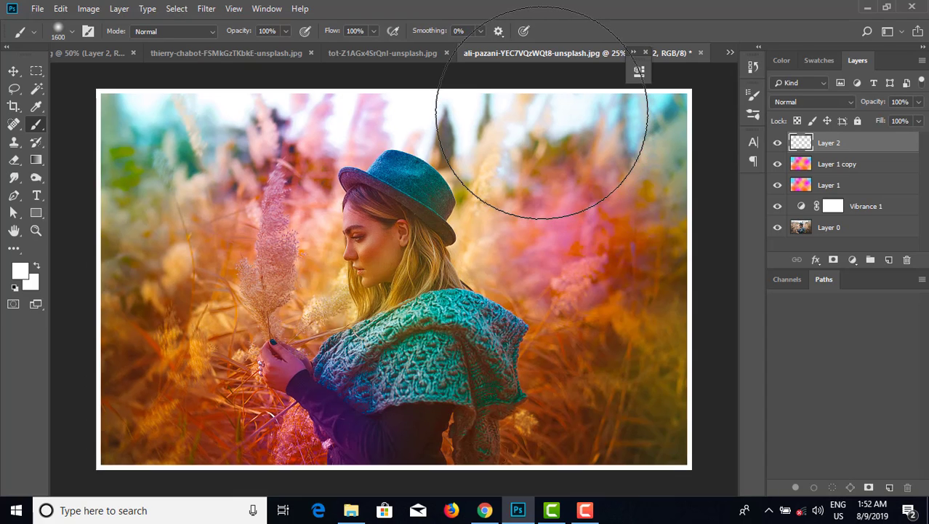
{"action": "key", "text": "f"}
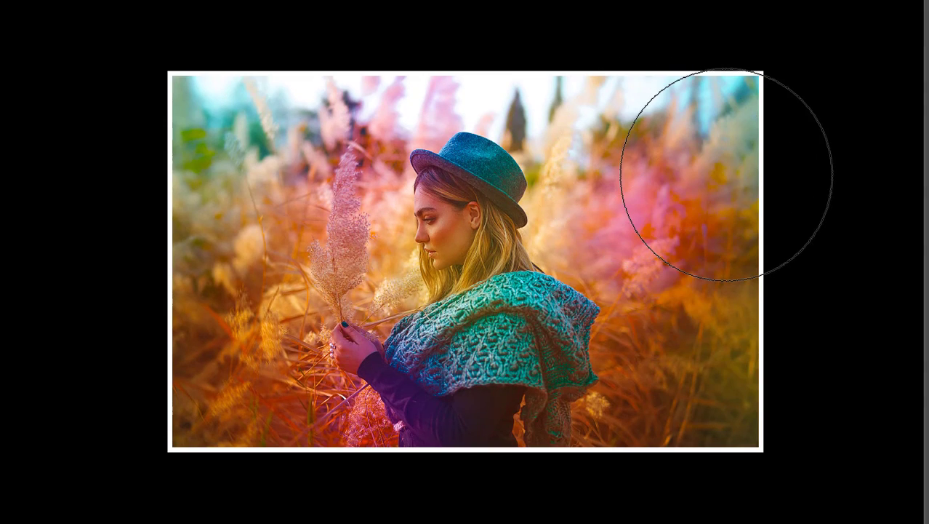
{"action": "key", "text": "ctrl+plus"}
{"action": "key", "text": "ctrl+plus"}
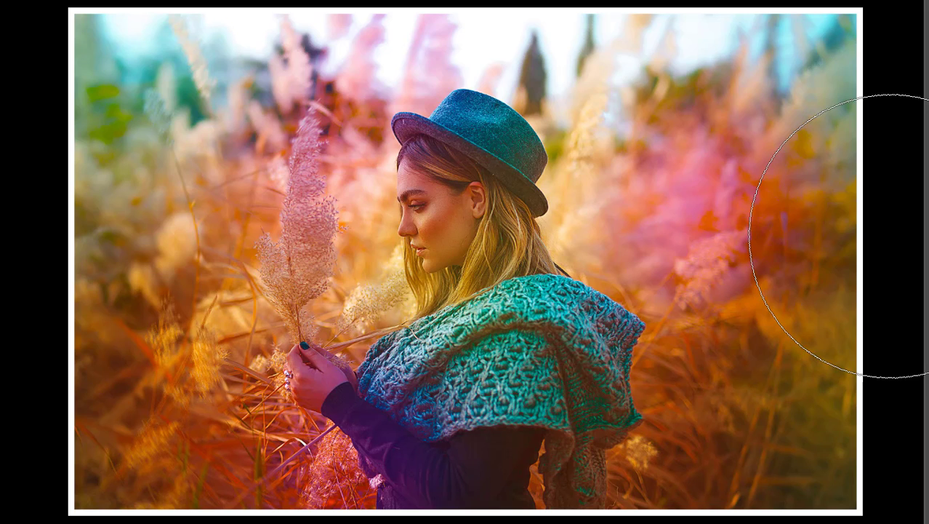
{"action": "key", "text": "f"}
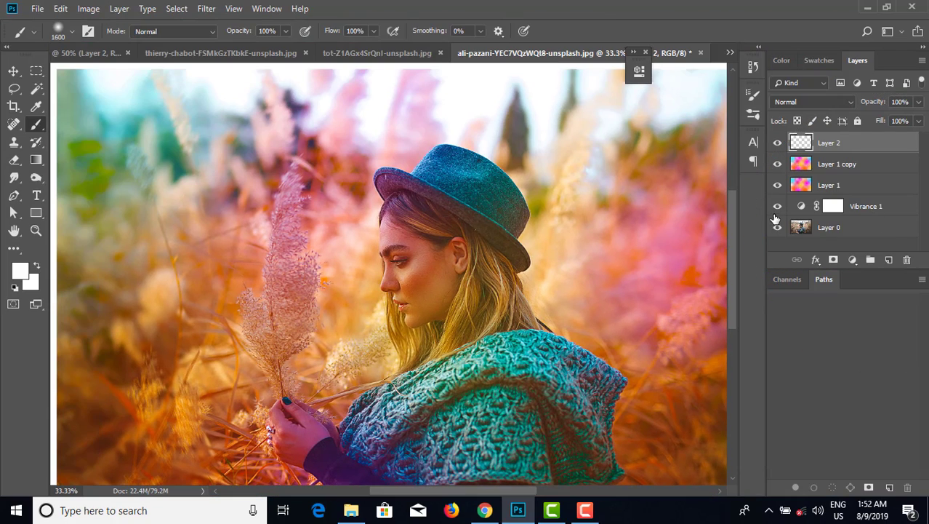
{"action": "left_click_drag", "start_coordinate": [776, 217], "coordinate": [776, 145]}
{"action": "key", "text": "f"}
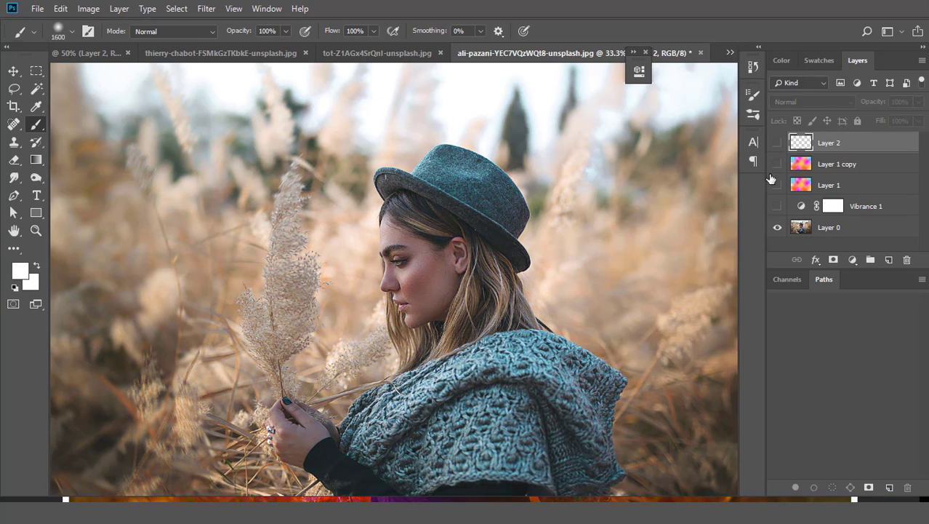
{"action": "key", "text": "f"}
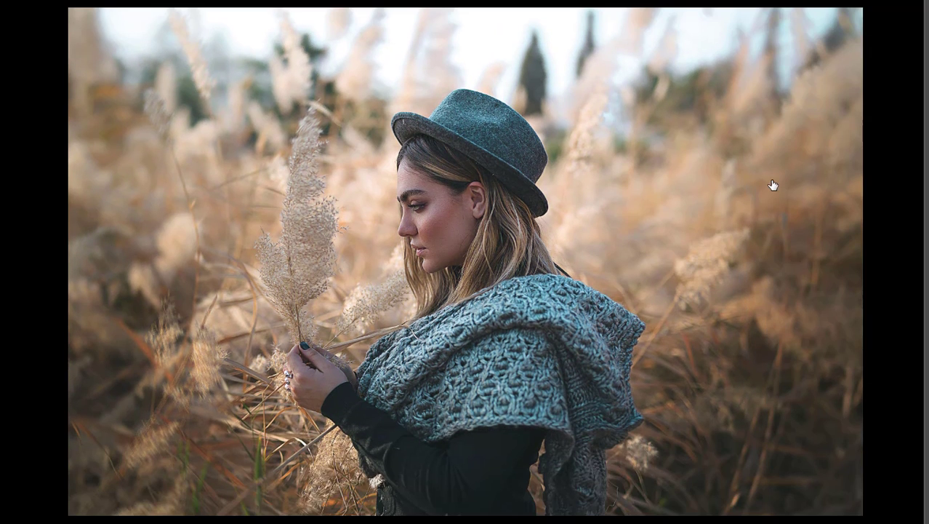
{"action": "key", "text": "f"}
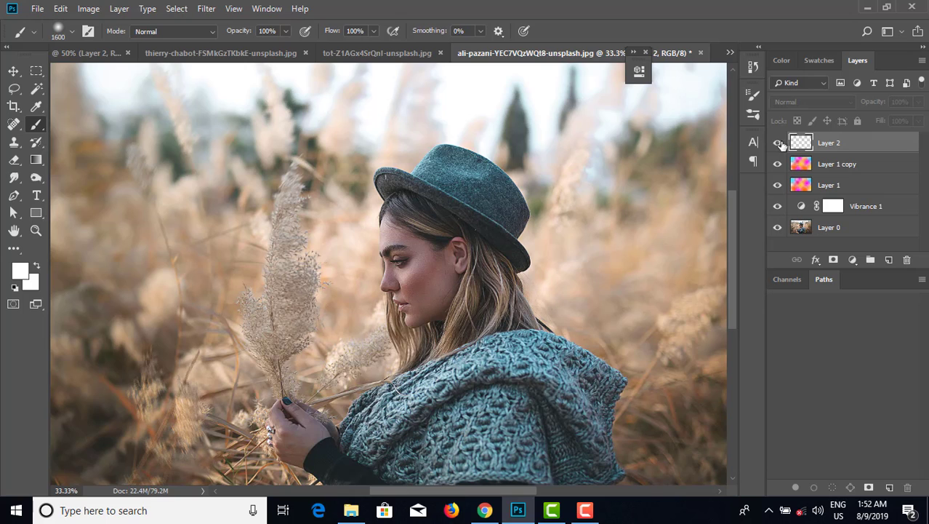
{"action": "left_click_drag", "start_coordinate": [778, 142], "coordinate": [778, 206]}
{"action": "key", "text": "f"}
{"action": "key", "text": "f"}
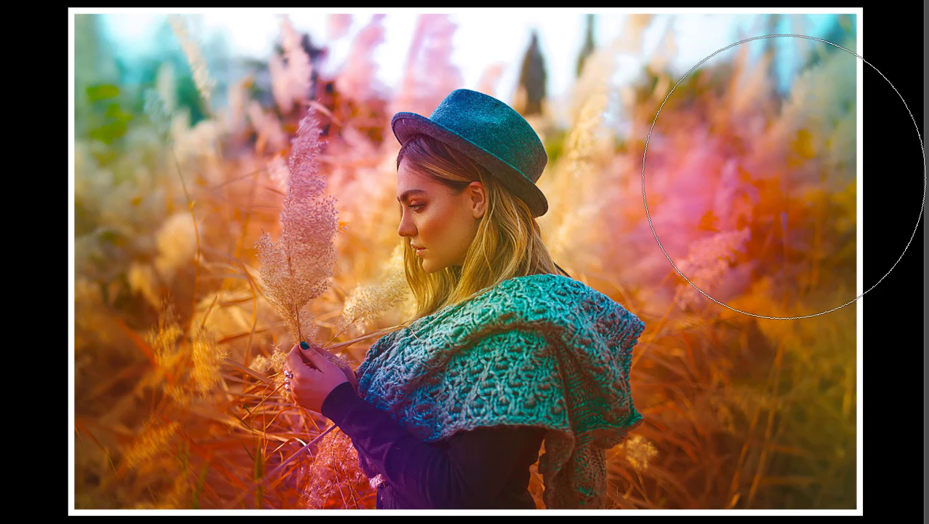
{"action": "key", "text": "f"}
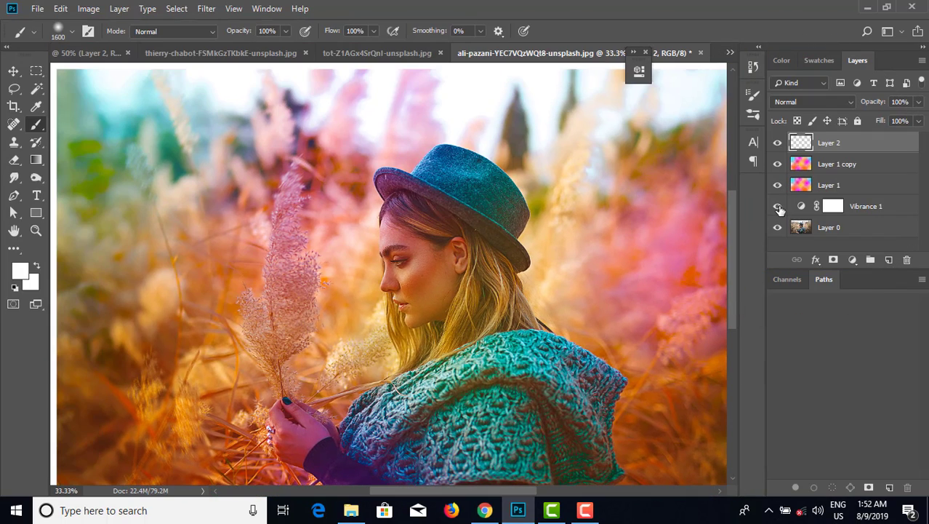
{"action": "left_click", "coordinate": [778, 207]}
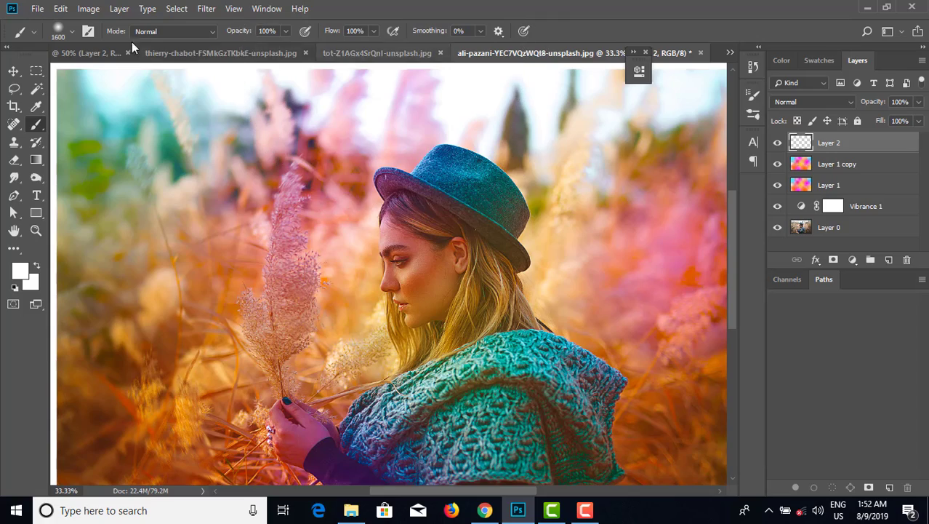
Switch to the 798062.jpg portrait document and examine it in full-screen view.
{"action": "left_click", "coordinate": [94, 53]}
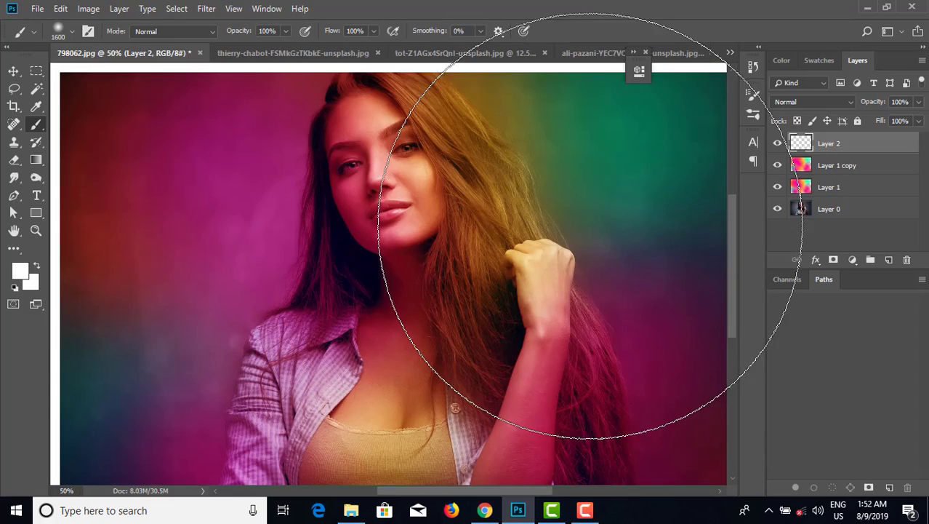
{"action": "key", "text": "f"}
{"action": "key", "text": "f"}
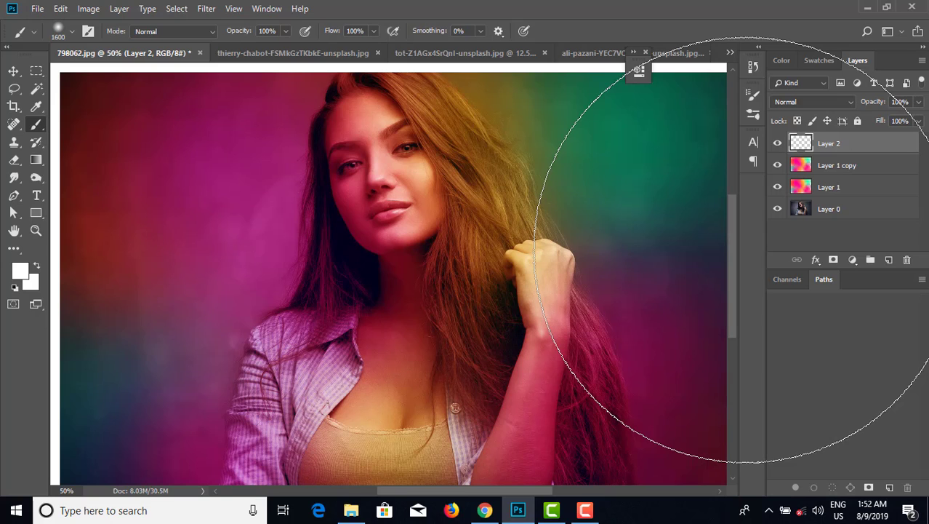
{"action": "key", "text": "ctrl+minus"}
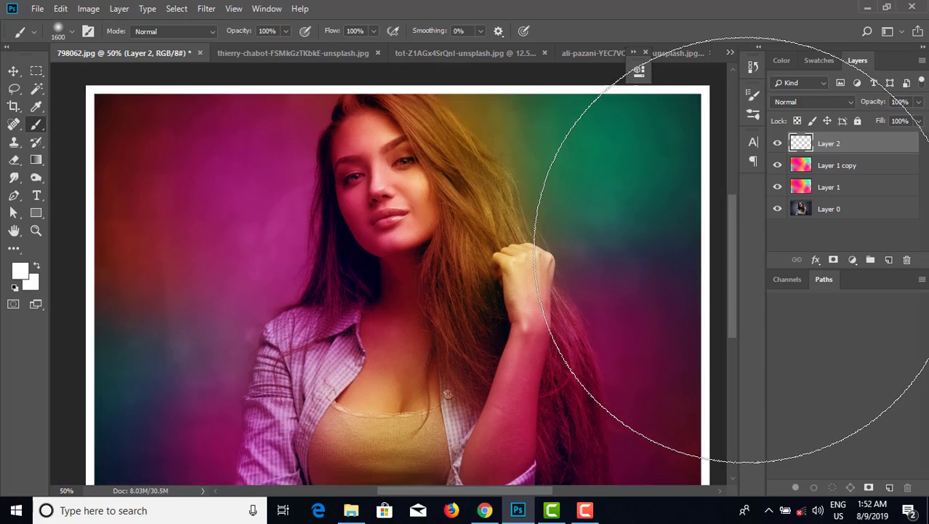
{"action": "key", "text": "ctrl+plus"}
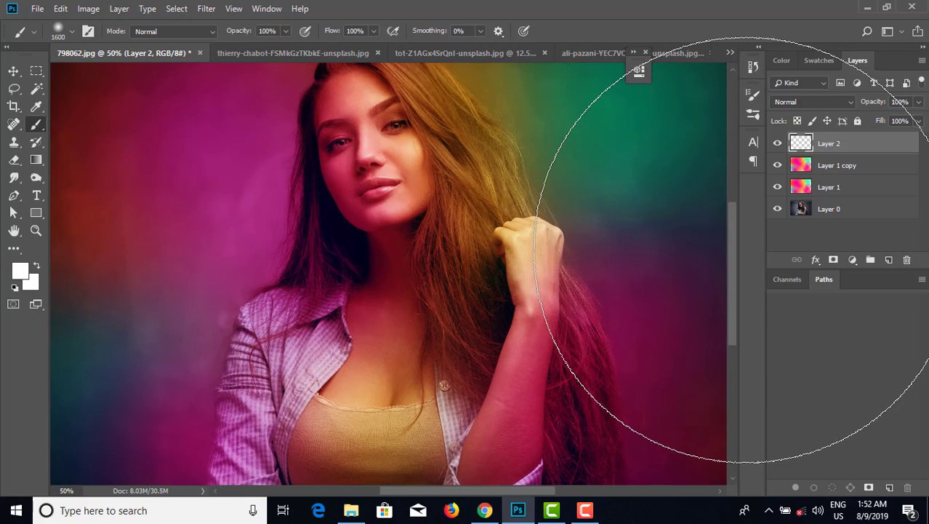
{"action": "key", "text": "ctrl+minus"}
{"action": "key", "text": "ctrl+plus"}
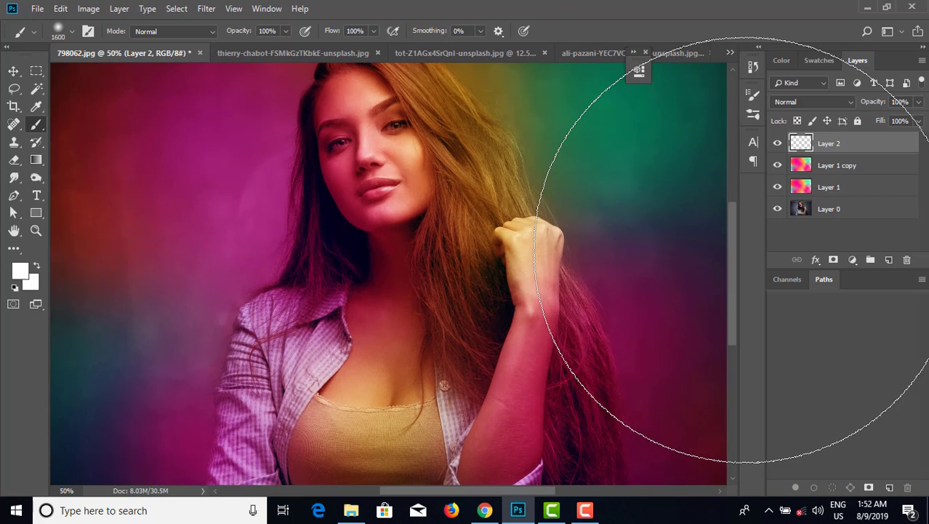